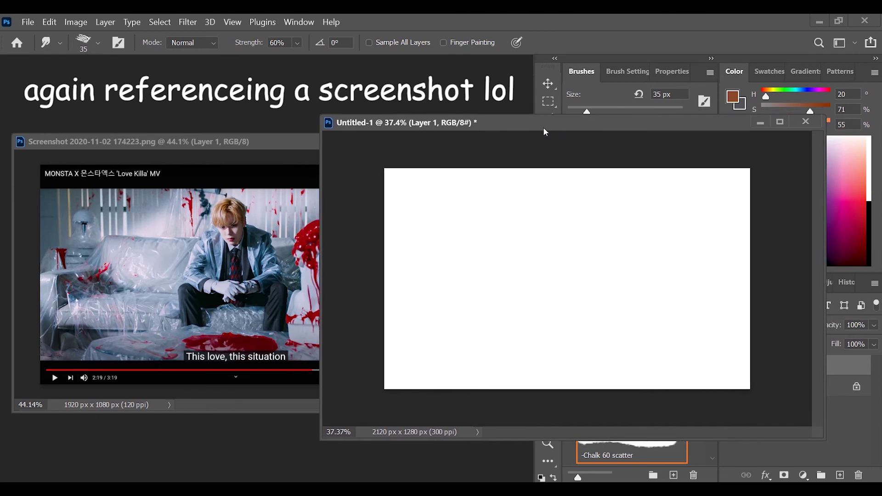
- Fill a full-width strip about 143 px tall along the canvas's upper edge with black
key(m)
mouse_move(375, 173)
mouse_down()
mouse_move(782, 199)
mouse_move(764, 201)
mouse_up()
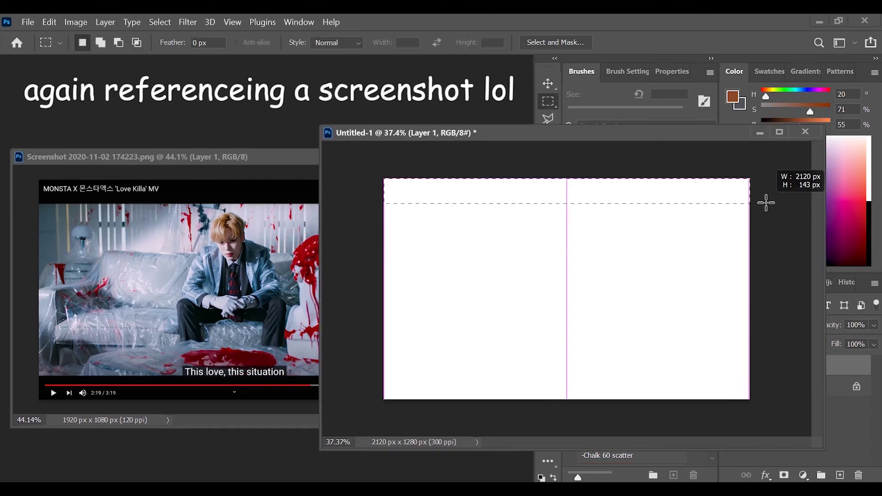
key(g)
drag(796, 121, 763, 120)
click(676, 199)
- Duplicate the black bar to the canvas's lower edge and merge the copy into Layer 1
key(v)
key(ctrl+d)
drag(602, 212, 605, 394)
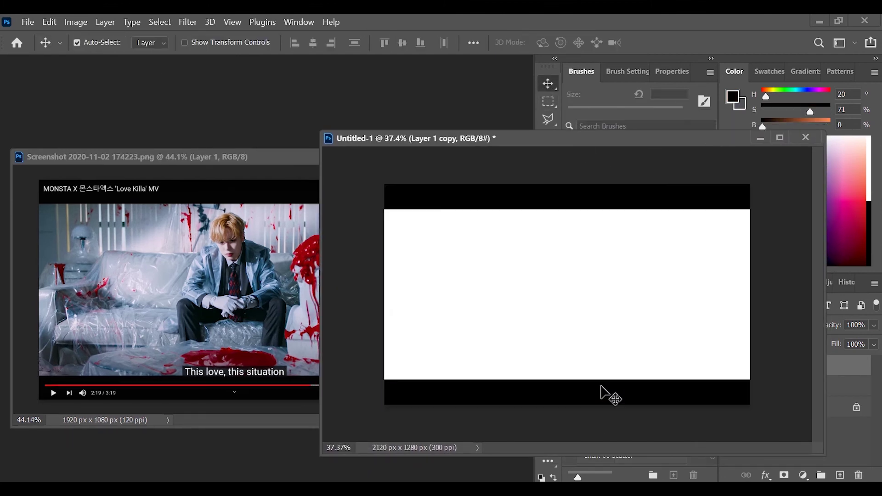
ctrl+alt+click(351, 258)
drag(516, 138, 442, 118)
right_click(810, 367)
click(643, 441)
- Add a new layer beneath the black bars and fill it with blue-grey, H 197, S 19, B 72
ctrl+click(840, 475)
key(g)
click(800, 97)
click(801, 149)
click(600, 255)
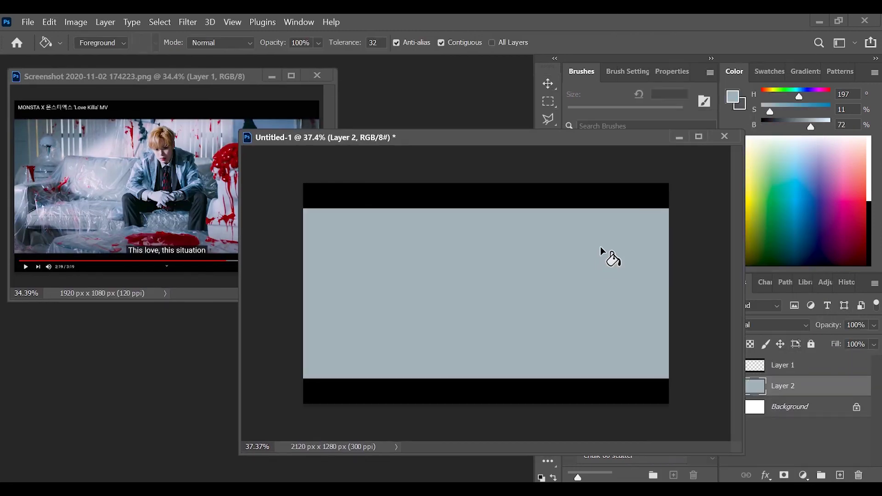
mouse_move(555, 140)
mouse_down()
mouse_move(660, 109)
mouse_move(508, 177)
mouse_up()
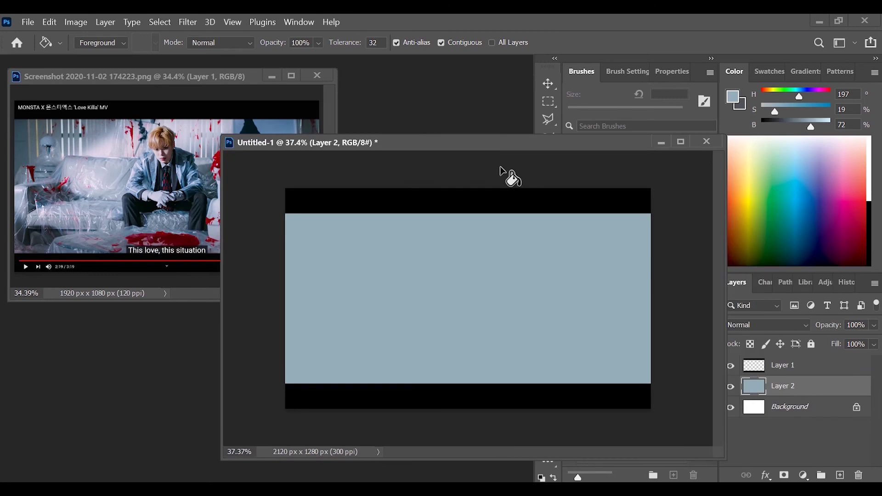
- Block in the statue bust's silhouette in pale blue-grey, H 197, S 9, B 84, with a 35 px brush
key(b)
mouse_move(622, 133)
mouse_down()
mouse_move(419, 128)
mouse_move(646, 125)
mouse_move(648, 146)
mouse_up()
alt+click(615, 275)
mouse_move(598, 259)
mouse_down()
mouse_move(574, 276)
mouse_move(616, 276)
mouse_move(568, 295)
mouse_move(602, 326)
mouse_move(554, 358)
mouse_move(613, 334)
mouse_move(582, 329)
mouse_move(615, 279)
mouse_up()
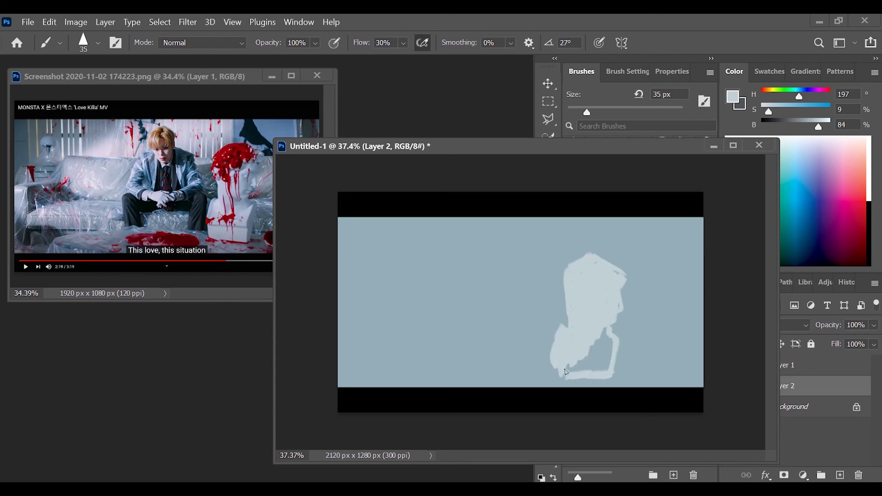
drag(567, 371, 609, 346)
- Block in the seated man's face in pale pink and his hair in yellow, H 45, S 41, B 84
mouse_move(792, 98)
mouse_down()
mouse_move(776, 119)
mouse_move(765, 97)
mouse_up()
click(772, 112)
click(484, 272)
mouse_move(500, 265)
mouse_down()
mouse_move(504, 247)
mouse_move(467, 258)
mouse_up()
click(771, 96)
click(791, 111)
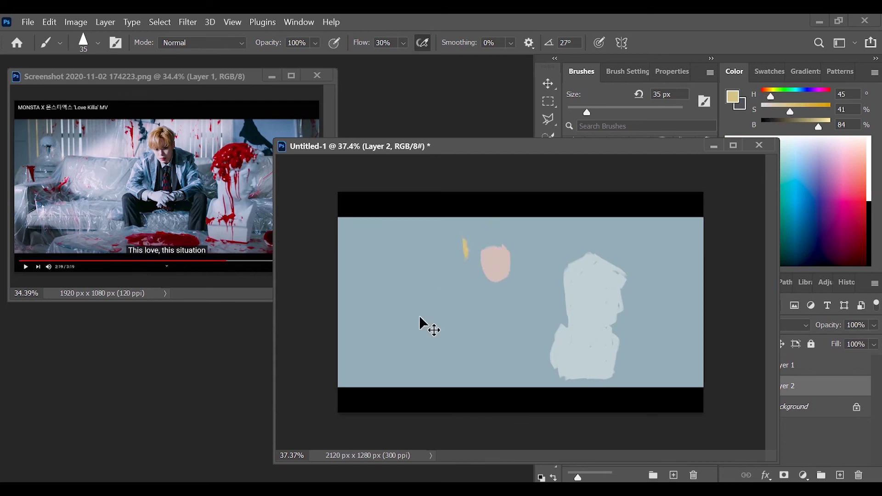
- Paint the man's shirt and trousers in neutral dark grey at 28% brightness
click(781, 127)
click(762, 111)
mouse_move(501, 283)
mouse_down()
mouse_move(483, 307)
mouse_move(469, 348)
mouse_move(454, 336)
mouse_move(525, 356)
mouse_move(542, 332)
mouse_move(488, 374)
mouse_up()
- Block in the light blue jacket and the near-white gloves, H 193, S 4, B 89, and touch up the dark trousers around the hands
click(799, 95)
click(775, 111)
click(823, 127)
mouse_move(482, 289)
mouse_down()
mouse_move(466, 316)
mouse_move(478, 303)
mouse_up()
mouse_move(528, 287)
mouse_down()
mouse_move(526, 321)
mouse_move(531, 301)
mouse_move(497, 345)
mouse_up()
click(765, 111)
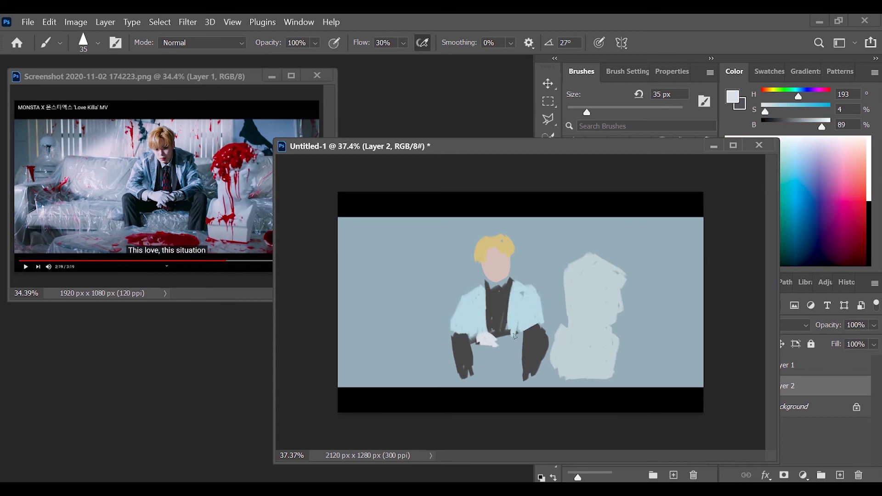
alt+click(516, 332)
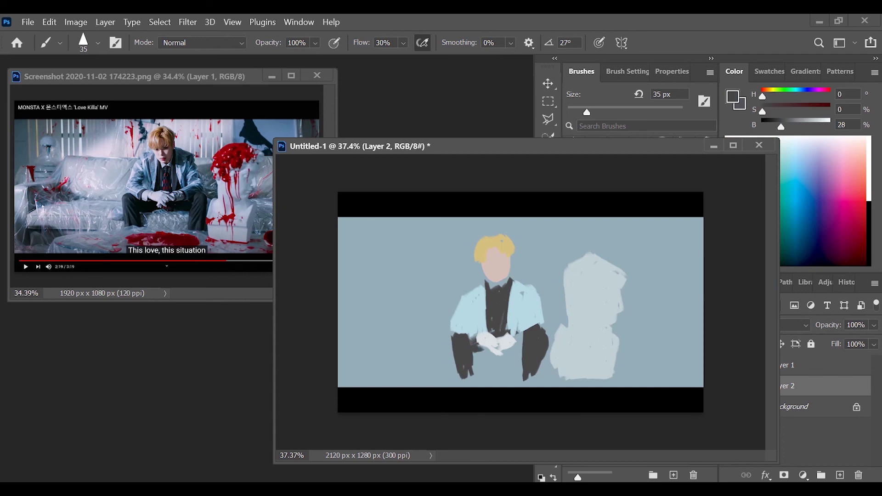
- Lasso the statue, scale it down slightly and copy it to its own layer
key(l)
mouse_move(585, 251)
mouse_down()
mouse_move(561, 351)
mouse_move(591, 256)
mouse_up()
key(ctrl+t)
drag(649, 239, 648, 244)
key(Return)
key(v)
key(ctrl+j)
key(ctrl+d)
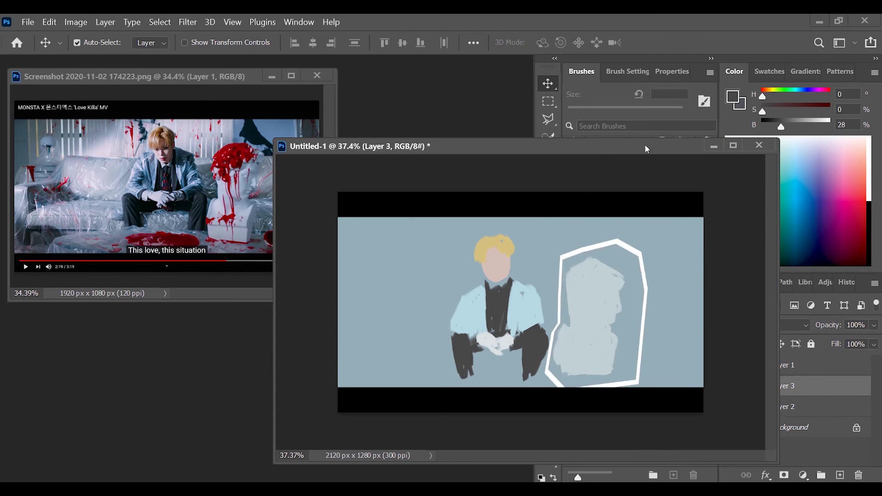
- Lasso the seated figure on Layer 2, copy it to its own layer and move that layer above the statue's
drag(630, 152, 598, 153)
click(795, 407)
key(l)
mouse_move(439, 234)
mouse_down()
mouse_move(514, 399)
mouse_move(459, 262)
mouse_up()
key(ctrl+j)
mouse_move(783, 406)
mouse_down()
mouse_move(780, 366)
mouse_move(780, 375)
mouse_up()
- Cover the shapes left on Layer 2 with blue-grey, H 197, S 19, B 72, and keep only Layer 3 between it and the bars
click(783, 427)
key(g)
alt+click(649, 301)
key(b)
mouse_move(386, 346)
mouse_down()
mouse_move(597, 356)
mouse_move(583, 248)
mouse_up()
click(804, 390)
key(Delete)
- Paint one side of the man's shirt collar in pale grey, H 194, S 8, B 84, with a 25 px brush
drag(489, 153, 514, 124)
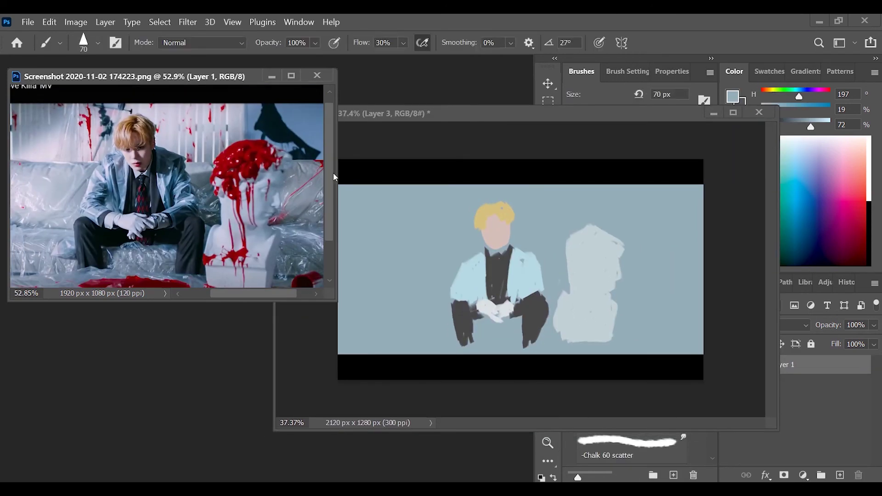
key(z)
drag(529, 304, 569, 298)
scroll(569, 298, up, 5)
scroll(569, 298, down, 3)
drag(558, 109, 522, 147)
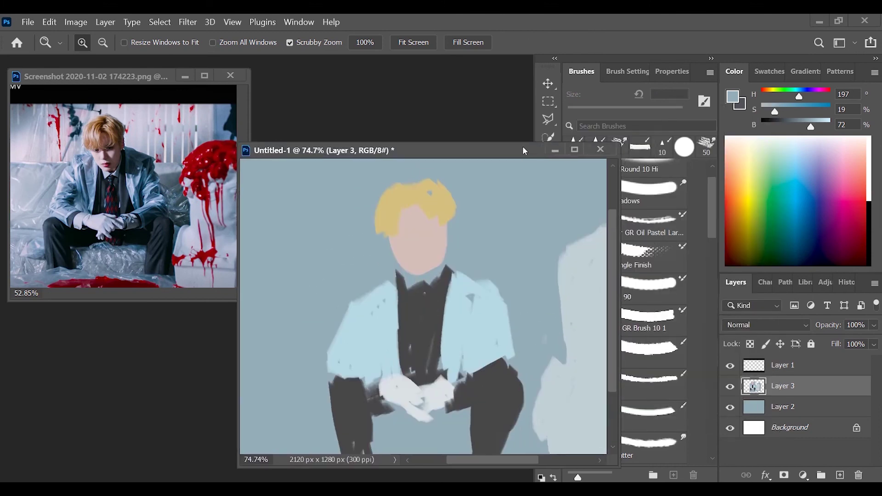
key(b)
alt+click(405, 391)
drag(408, 381, 402, 418)
key(bracketleft)
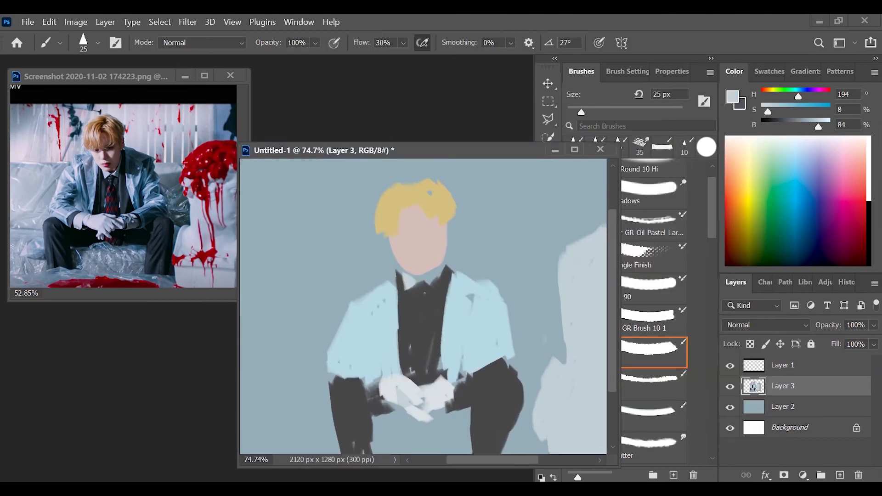
- Finish the collar's other side and shade under the chin in grey-brown, H 11, S 13, B 51, with a 10 px brush
alt+click(429, 295)
key(bracketleft)
key(bracketleft)
alt+click(427, 277)
drag(411, 277, 426, 275)
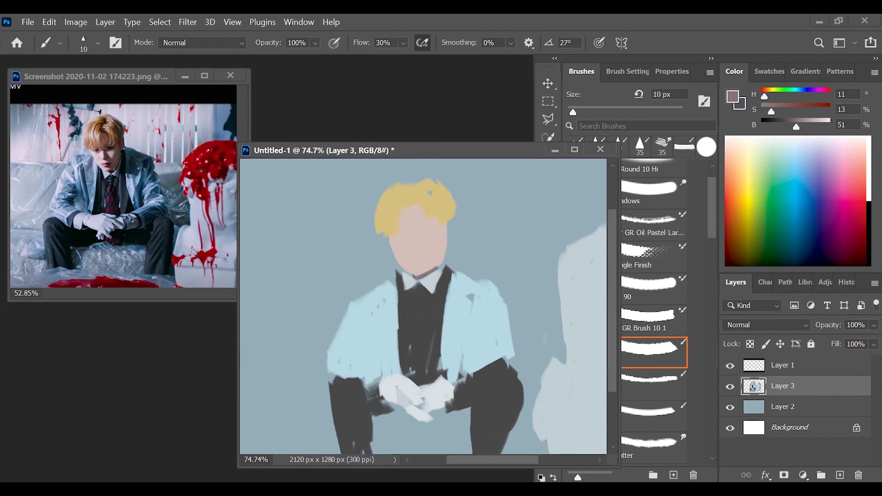
- Block in the grey-brown shadow over the forehead, the nose and the shaded side of the face
drag(422, 249, 429, 271)
drag(437, 230, 429, 266)
alt+click(427, 239)
key(bracketright)
key(bracketright)
key(bracketright)
mouse_move(395, 236)
mouse_down()
mouse_move(415, 223)
mouse_move(433, 264)
mouse_move(455, 251)
mouse_up()
- Refine the nose and cheek shadow shapes with sampled skin tones and a smaller brush
key(z)
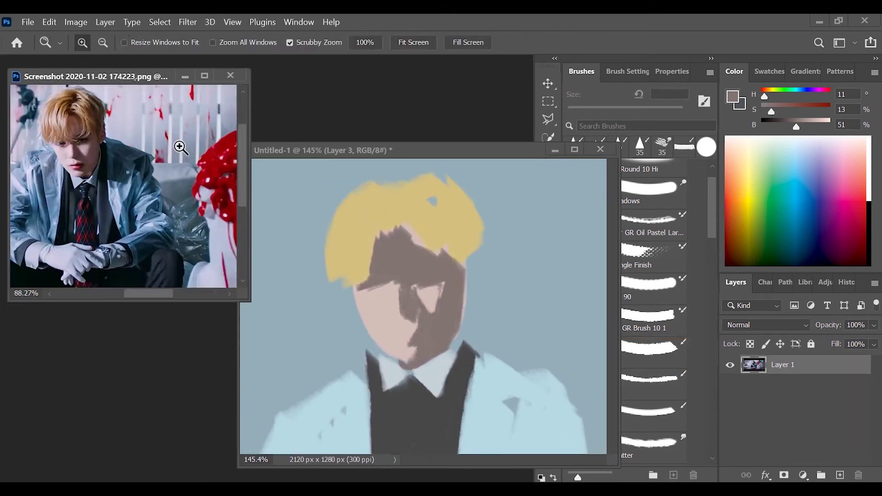
key(b)
key(bracketleft)
key(bracketleft)
key(bracketleft)
alt+click(385, 342)
alt+click(397, 292)
mouse_move(404, 303)
mouse_down()
mouse_move(427, 291)
mouse_move(414, 331)
mouse_up()
- Paint the lips in red, H 0, S 54, B 62, with darker red and bright red accents, and tidy the skin around them
alt+click(410, 337)
key(period)
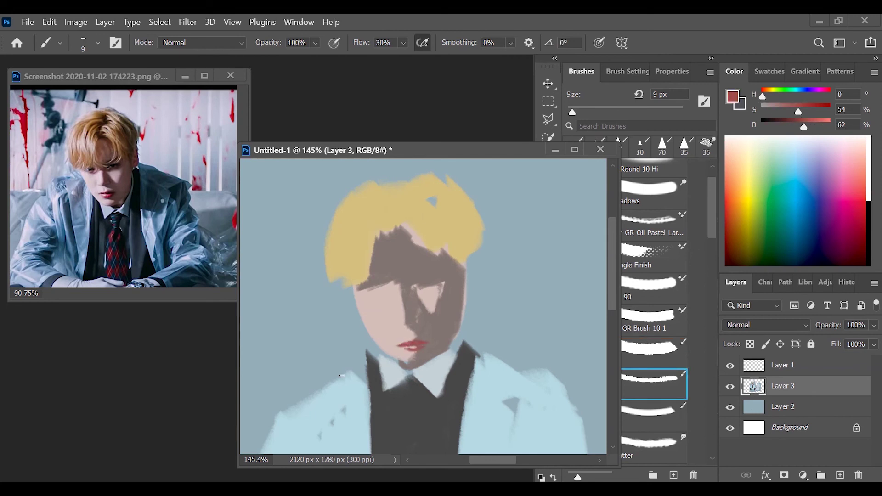
alt+click(412, 345)
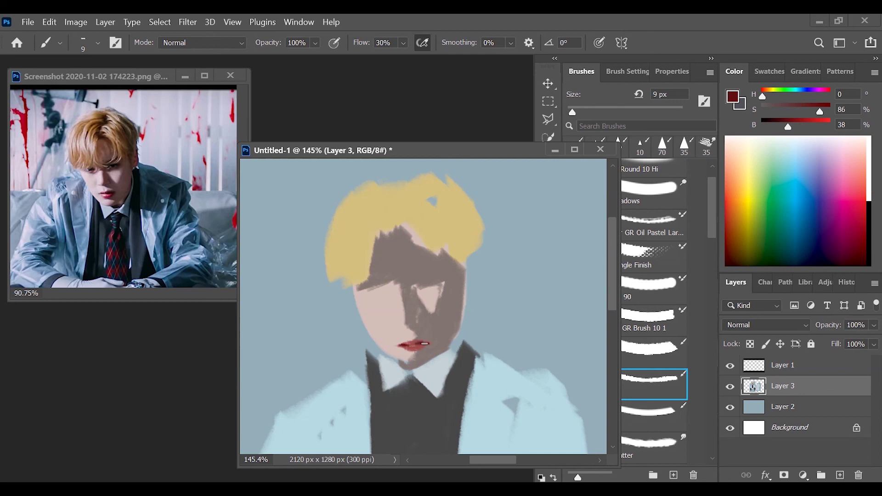
drag(763, 96, 832, 112)
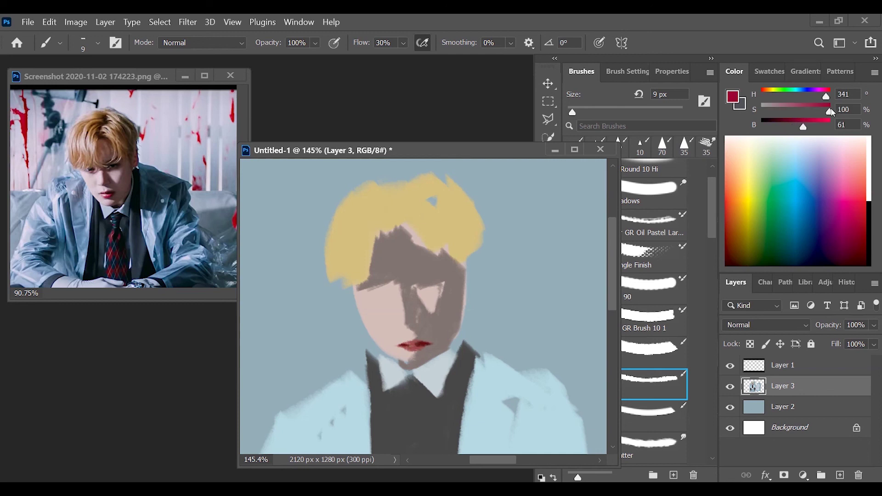
alt+click(428, 342)
click(827, 124)
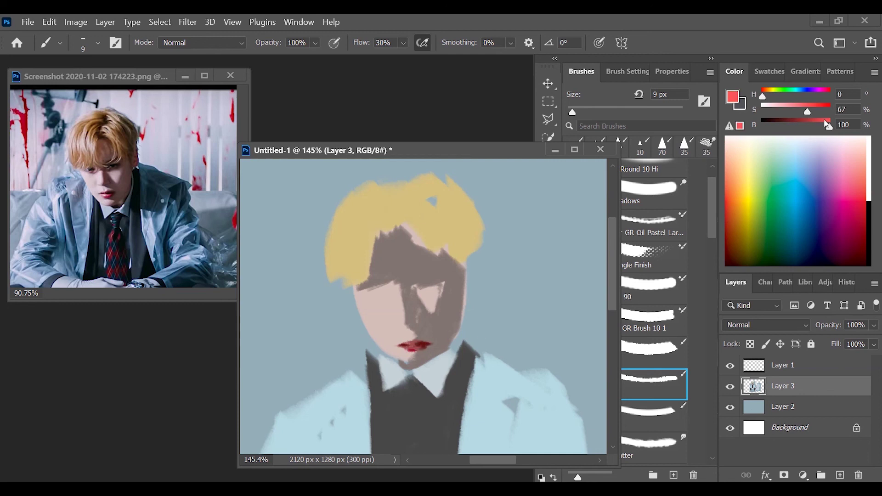
alt+click(411, 335)
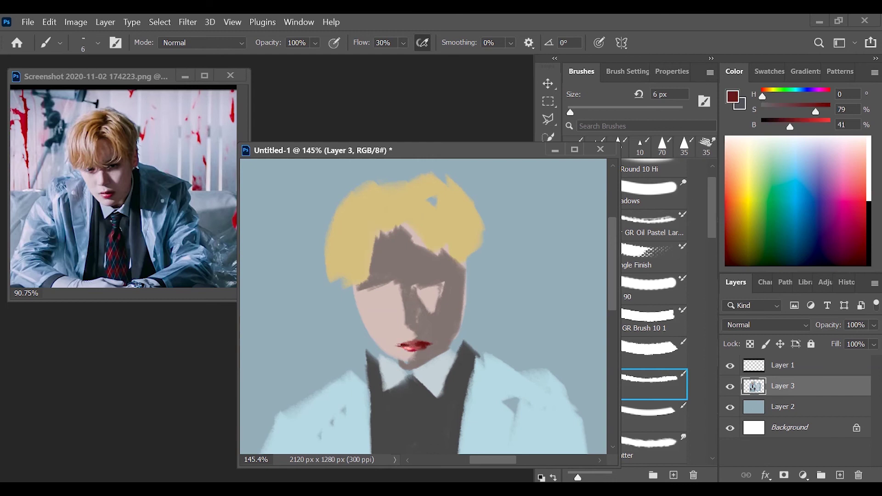
alt+click(443, 287)
alt+click(420, 316)
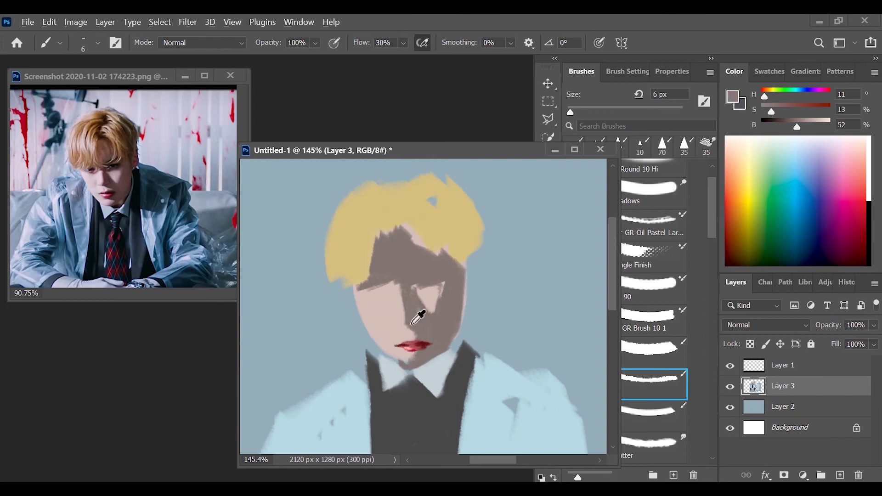
- Lasso the nose and mouth area and move it up about 10 px
click(550, 121)
drag(395, 317, 414, 351)
key(v)
key(Right)
key(Right)
key(Down)
key(Down)
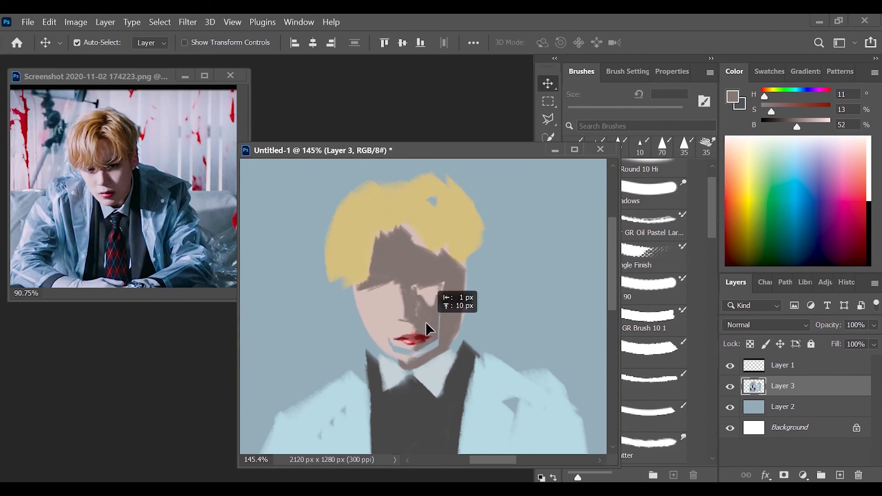
key(m)
- Fill the gaps left around the moved mouth with sampled skin tones and clean up the face edge with a 9 px eraser
key(b)
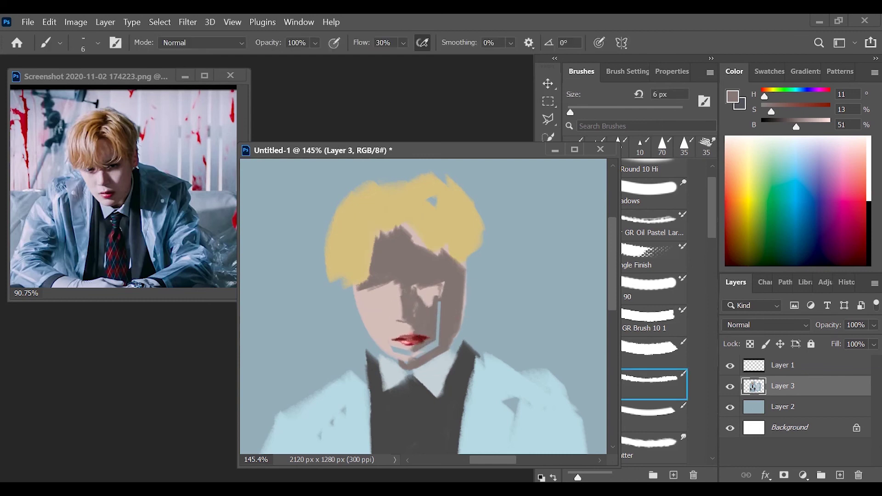
alt+click(388, 340)
alt+click(401, 366)
alt+click(404, 363)
key(e)
key(bracketleft)
key(bracketleft)
key(bracketleft)
key(bracketleft)
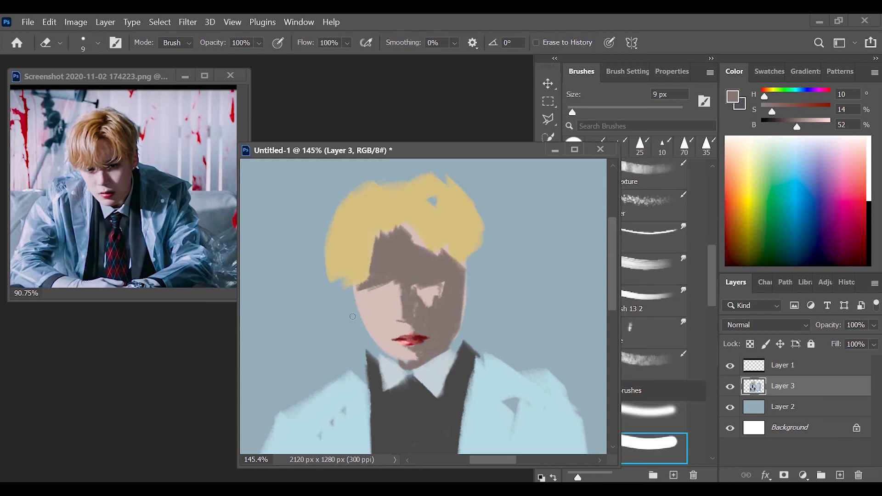
- Outline the jacket's raised shoulders on both sides of the neck in sampled light blue
key(b)
alt+click(363, 402)
mouse_move(469, 304)
mouse_down()
mouse_move(545, 339)
mouse_move(567, 370)
mouse_up()
drag(359, 314, 285, 389)
- Extend the dark lapel and the pale shirt collar up the shaded side of the neck
alt+click(466, 349)
mouse_move(477, 308)
mouse_down()
mouse_move(464, 343)
mouse_move(471, 325)
mouse_move(475, 363)
mouse_up()
alt+click(455, 343)
drag(462, 327, 459, 363)
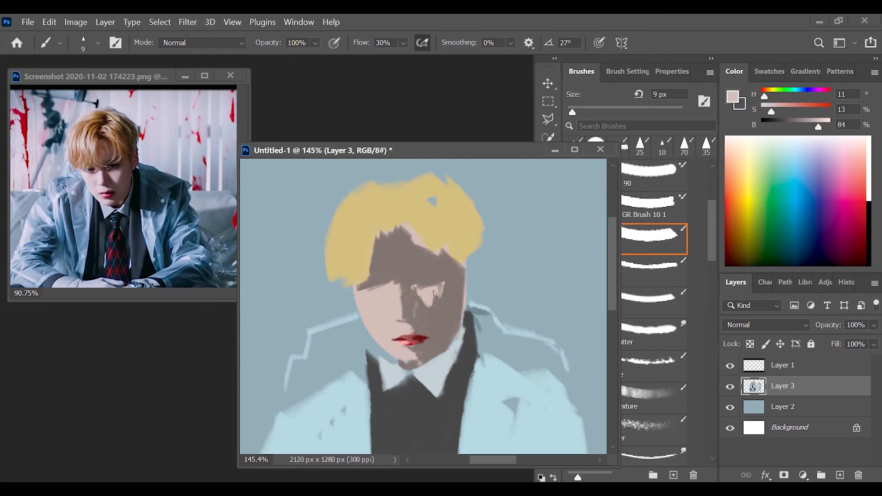
- Paint forelocks, the hair parting and darker strands at the hair's edge in golden brown, H 39, S 49, B 70
alt+click(396, 216)
mouse_move(381, 255)
mouse_down()
mouse_move(384, 226)
mouse_move(395, 292)
mouse_up()
drag(807, 127, 792, 127)
mouse_move(396, 238)
mouse_down()
mouse_move(408, 232)
mouse_move(412, 191)
mouse_move(370, 198)
mouse_up()
alt+click(393, 269)
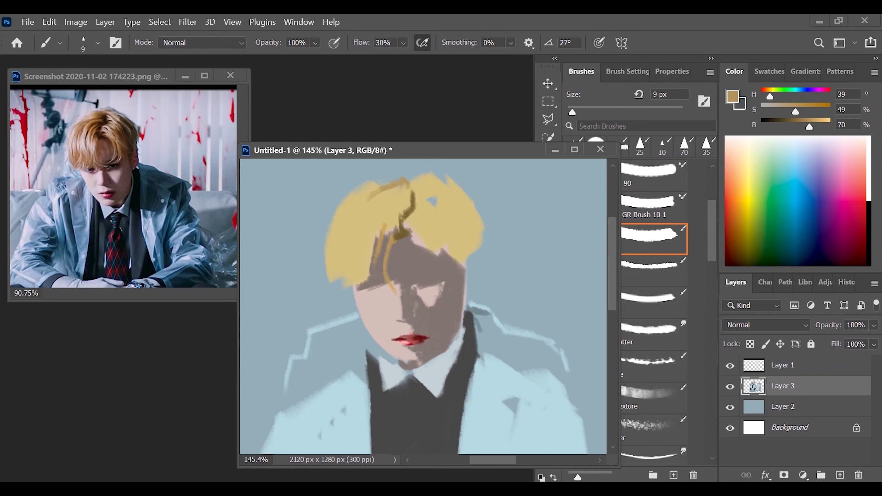
drag(465, 267, 453, 243)
drag(479, 206, 468, 265)
- Refine the underside of the nose and draw the eye lines in dark brown, H 11, S 13, B 26, with a 6 px brush
click(653, 270)
alt+click(413, 335)
alt+click(413, 334)
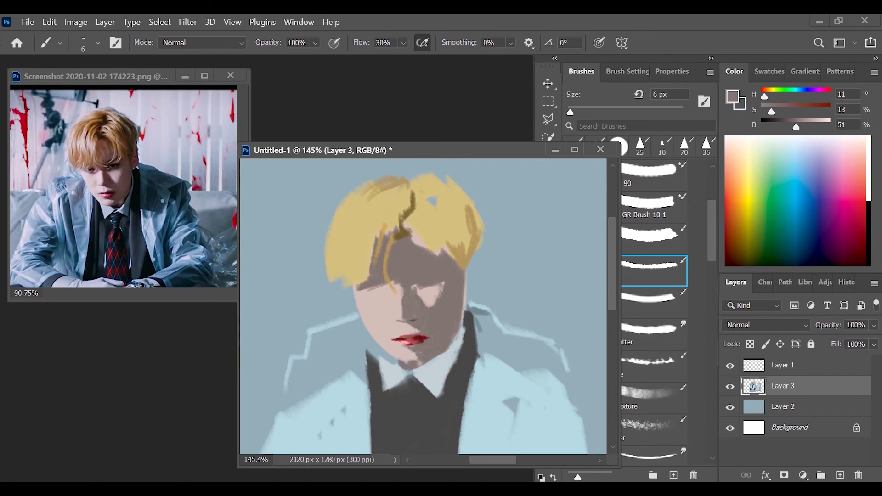
alt+click(421, 281)
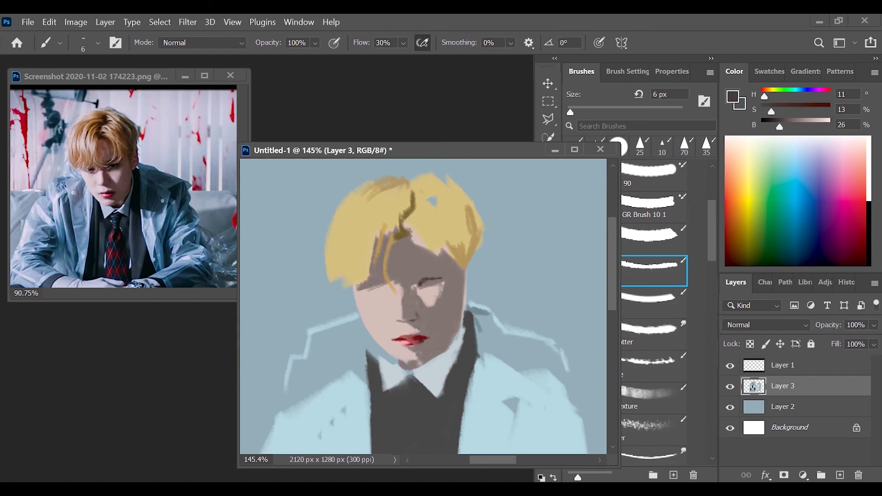
- Extend the jacket collar and dark lapel up the lit side of the neck
alt+click(359, 317)
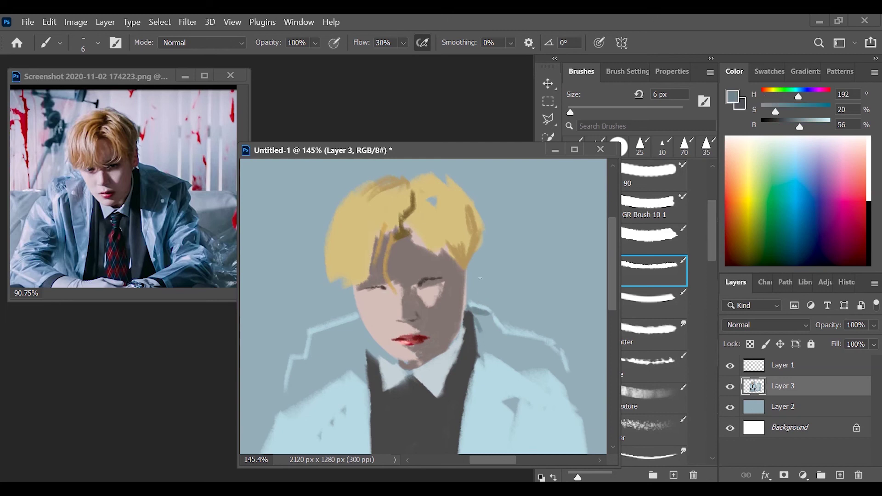
alt+click(375, 354)
drag(373, 343, 376, 368)
alt+click(368, 321)
- Shade both eyes in grey-brown, H 10, S 13, B 37, and refine the cheek with sampled skin tones
alt+click(421, 283)
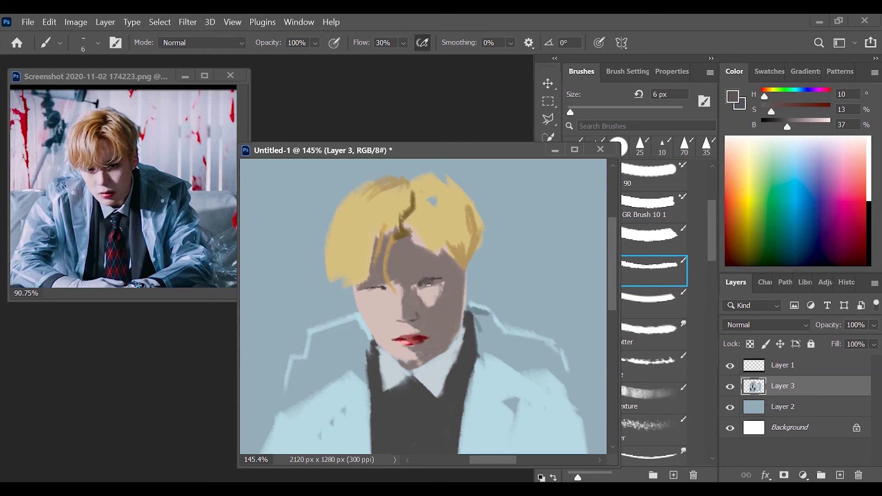
alt+click(404, 262)
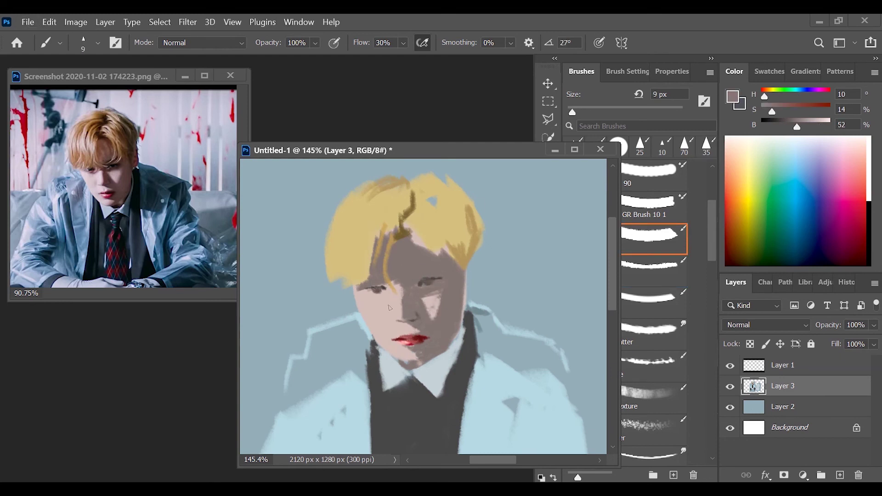
alt+click(390, 276)
alt+click(385, 340)
- Add thin hair strands over the forehead and an eyebrow in dark brown, H 41, S 58, B 26, with a 9 px brush
alt+click(400, 233)
key(.)
alt+click(398, 250)
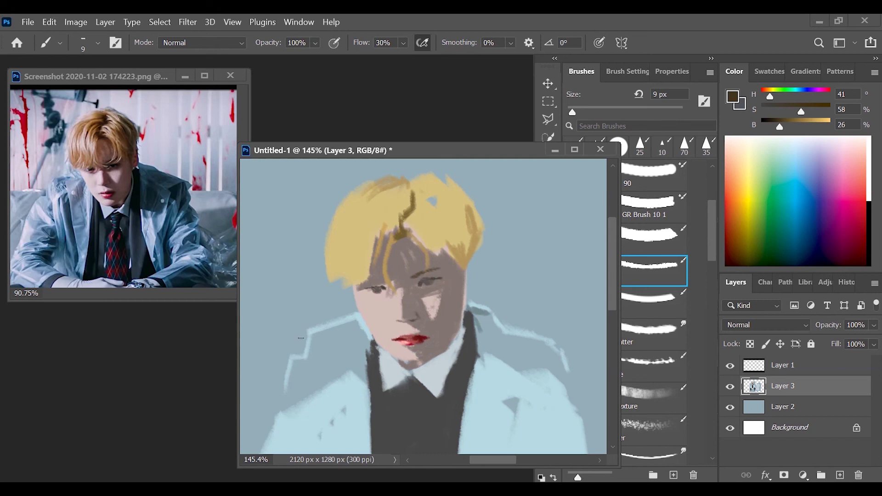
- Darken the eyes in near-black brown, H 27, S 23, B 20, and add light touches in the eye whites
alt+click(430, 280)
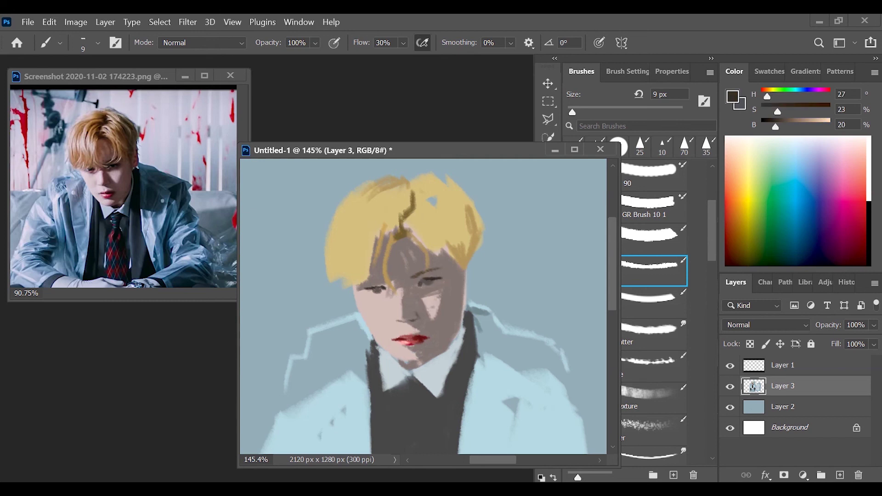
click(804, 125)
key(comma)
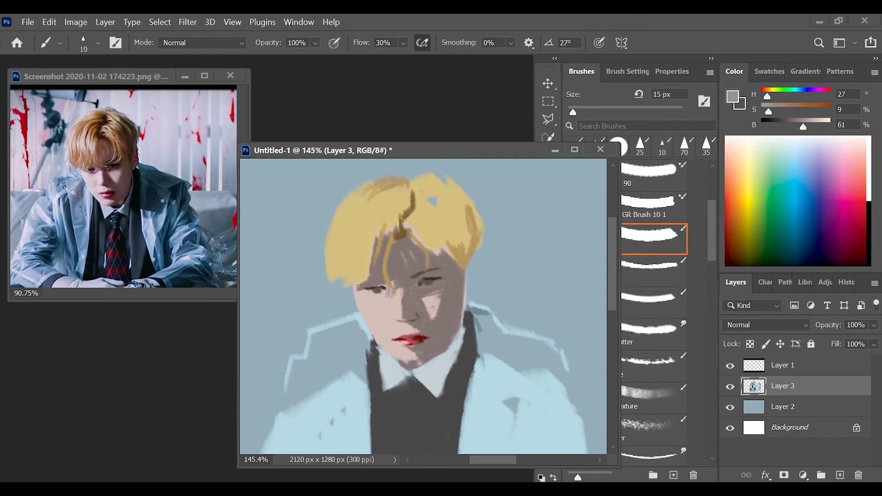
click(822, 124)
alt+click(429, 282)
alt+click(420, 284)
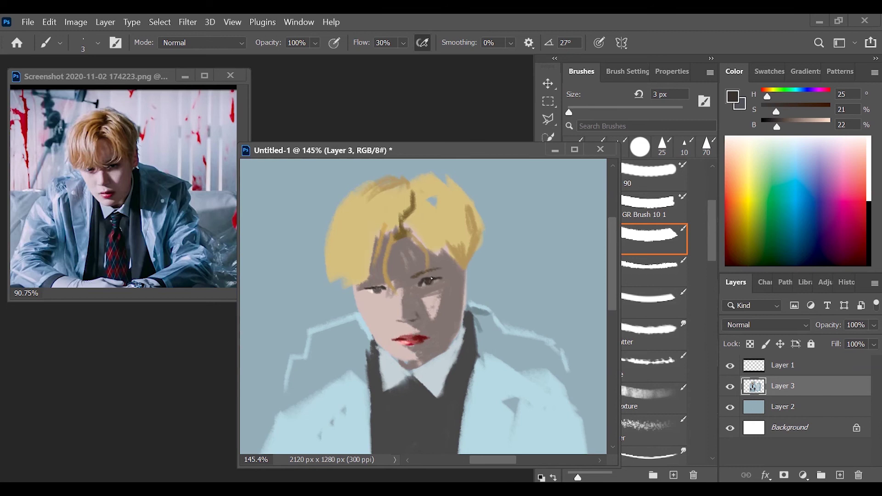
- Paint the shadow under the chin and along the jaw in dark brown, H 26, S 54, B 33
drag(381, 289, 486, 351)
drag(777, 111, 799, 110)
click(785, 124)
key(period)
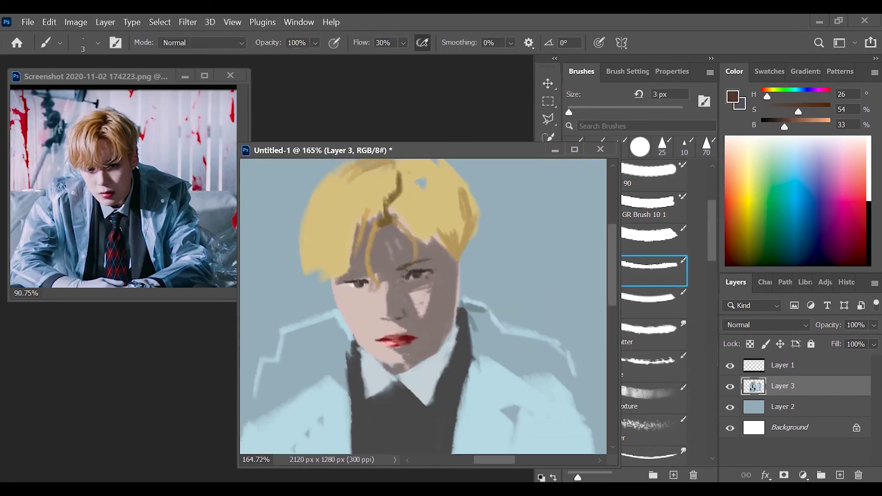
drag(450, 305, 457, 305)
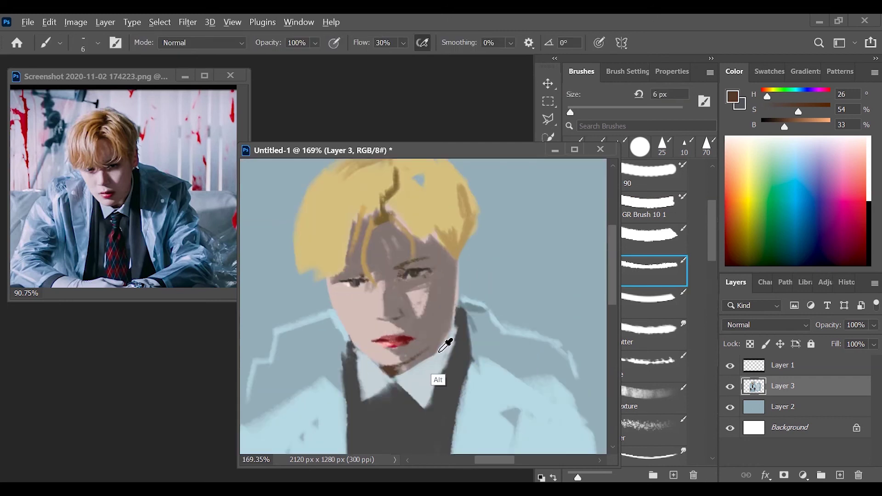
- Brighten the lit cheek and jaw in light skin tones, H 11, S 13, B 95 and B 84, with a 6 px brush
alt+click(382, 348)
alt+click(370, 304)
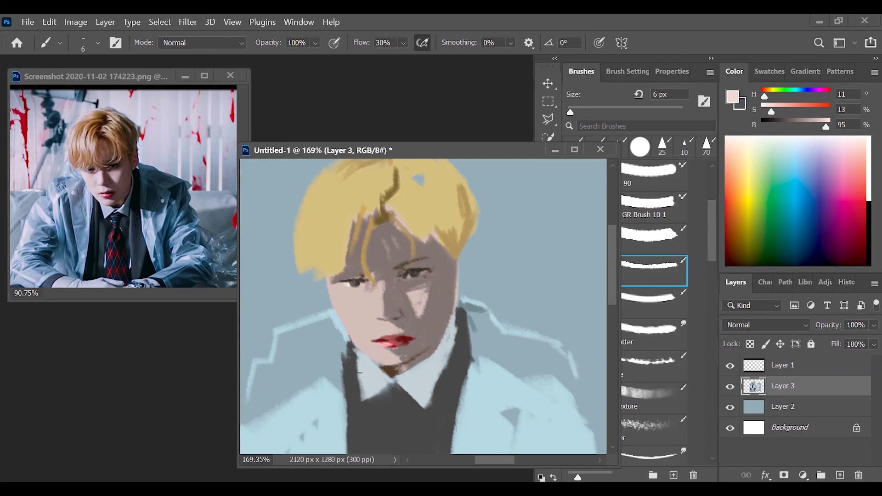
drag(343, 314, 349, 321)
alt+click(351, 316)
mouse_move(457, 339)
mouse_down()
mouse_move(449, 339)
mouse_move(453, 303)
mouse_up()
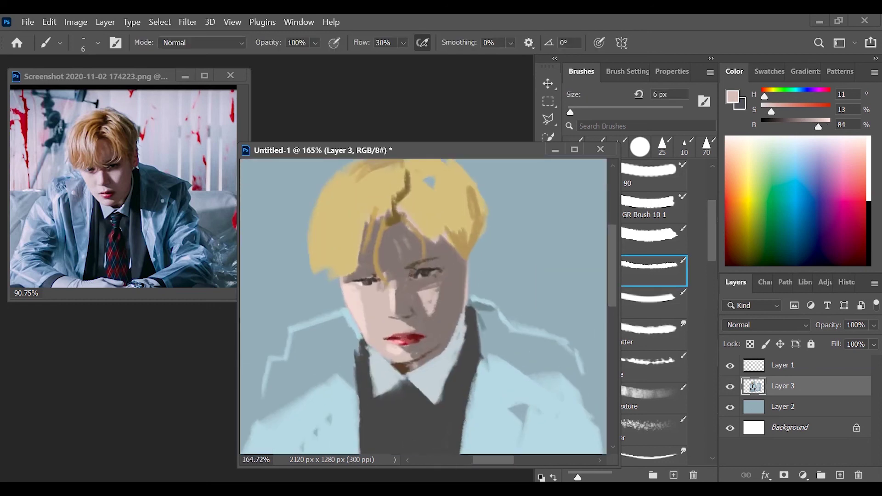
- Shade the shadowed cheek and the jaw in mauve-grey, H 11, S 13, B 51
alt+click(411, 343)
alt+click(437, 317)
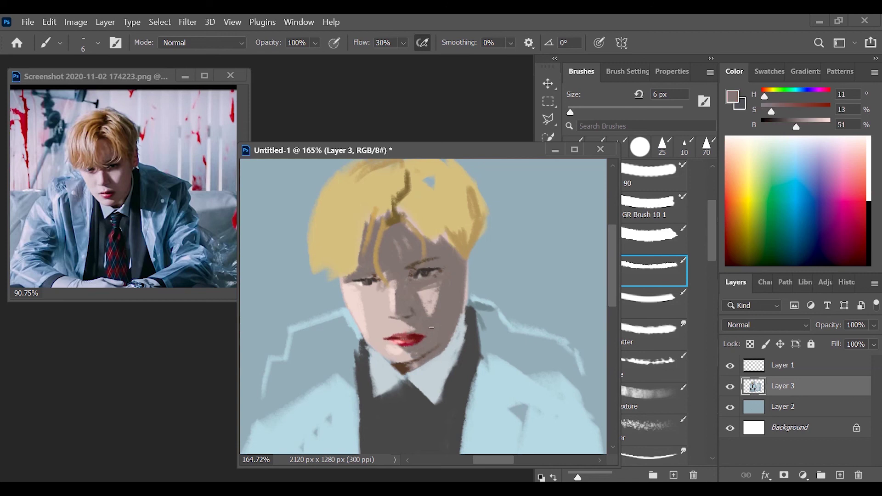
mouse_move(459, 355)
mouse_down()
mouse_move(449, 354)
mouse_move(462, 346)
mouse_move(448, 349)
mouse_up()
- Add golden-brown strands, H 40, S 48, B 71, to the fringe over the forehead
alt+click(408, 270)
drag(424, 290, 533, 298)
alt+click(434, 213)
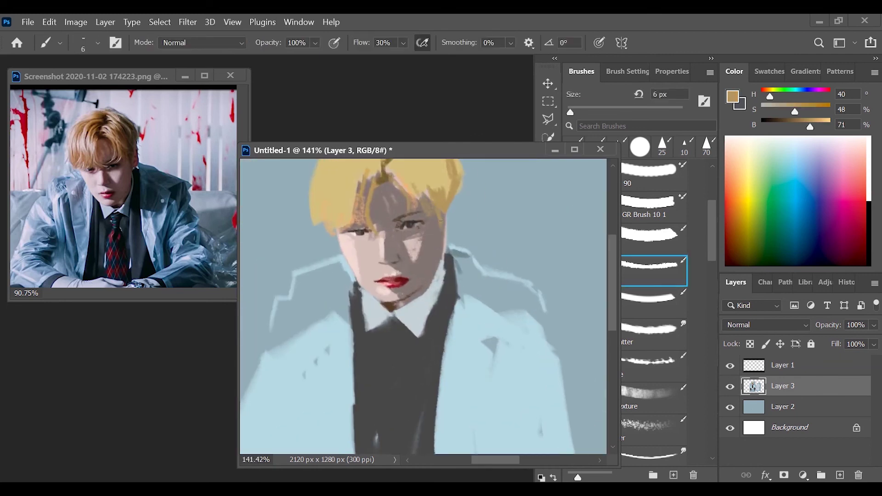
alt+click(411, 267)
drag(407, 255, 497, 253)
- Define the parting line of the lips in dark red, H 0, S 83, B 23, with the 3 px brush at 100% flow
click(655, 301)
alt+click(366, 291)
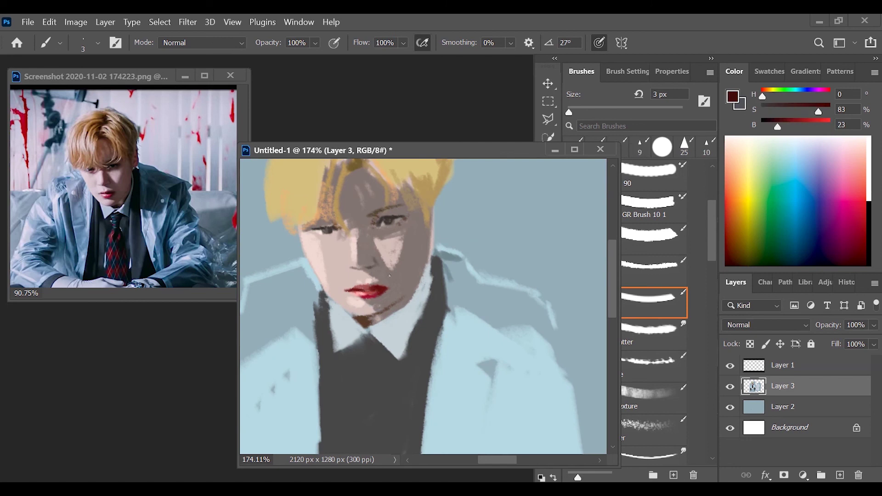
alt+click(361, 283)
alt+click(386, 299)
mouse_move(459, 308)
mouse_down()
mouse_move(418, 312)
mouse_move(465, 308)
mouse_up()
- Darken the eyes in near-black, H 20, S 17, B 9, and add orange strands, H 34, S 71, B 75, to the fringe
alt+click(387, 213)
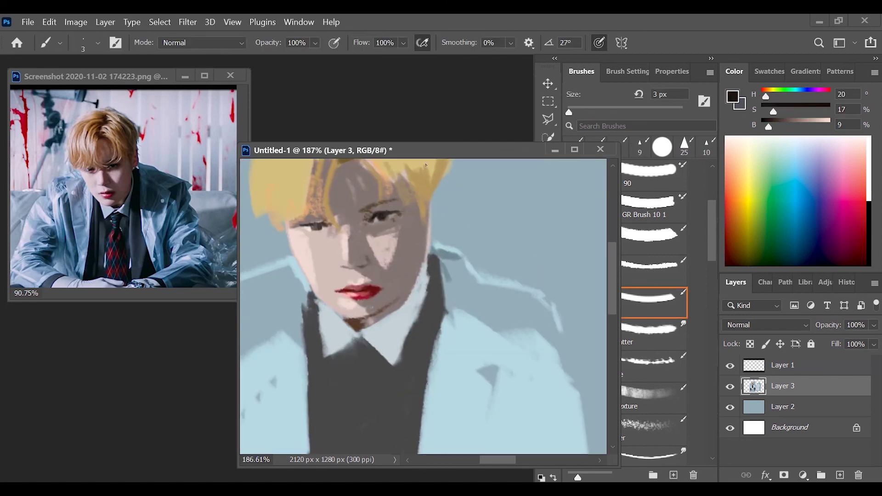
drag(387, 218, 478, 257)
alt+click(409, 160)
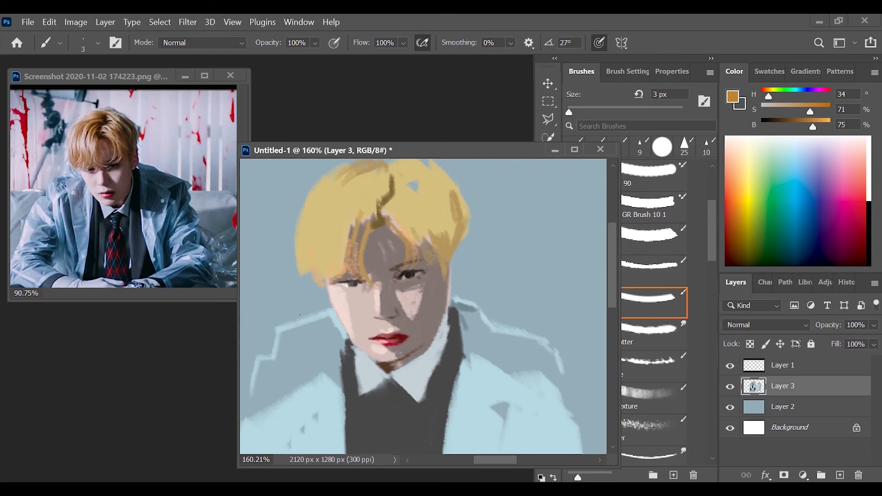
- Refine the neck shadow in brown, H 25, S 49, B 35, and the collar edge in pale grey, H 194, S 8, B 84
alt+click(385, 370)
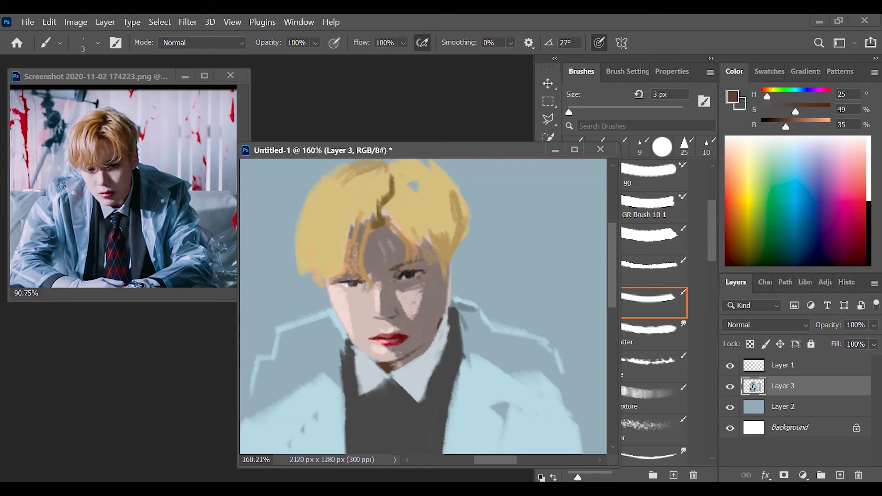
alt+click(388, 394)
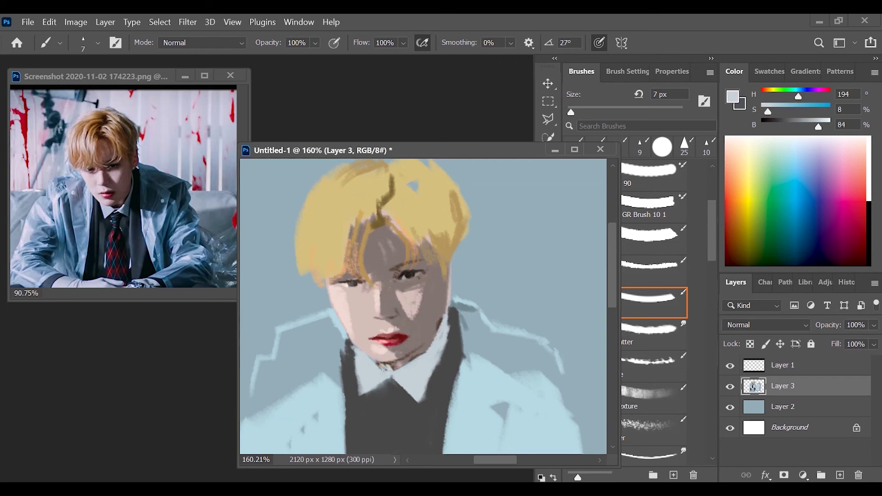
alt+click(393, 368)
alt+click(408, 384)
- Sharpen the dark shirt and lapel edges around the collar in charcoal, H 0, S 0, B 28, with a 7 px brush
key(z)
drag(460, 381, 469, 386)
key(b)
alt+click(353, 370)
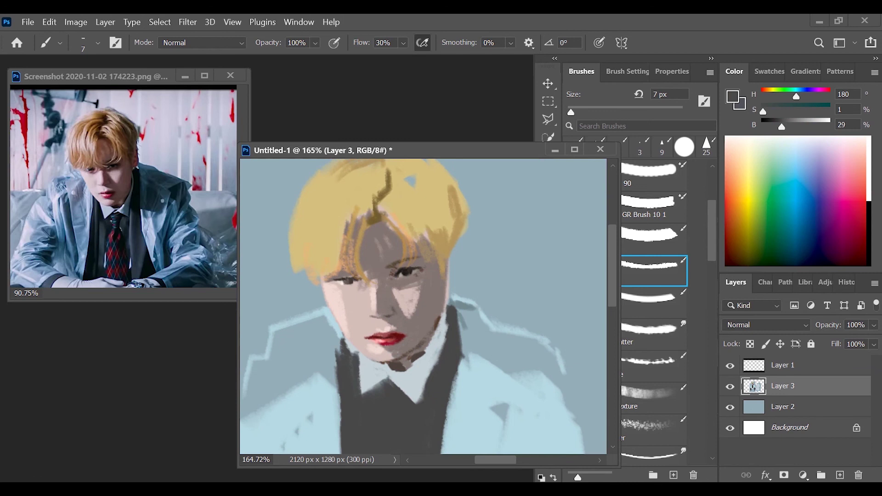
scroll(453, 316, down, 1)
alt+click(453, 322)
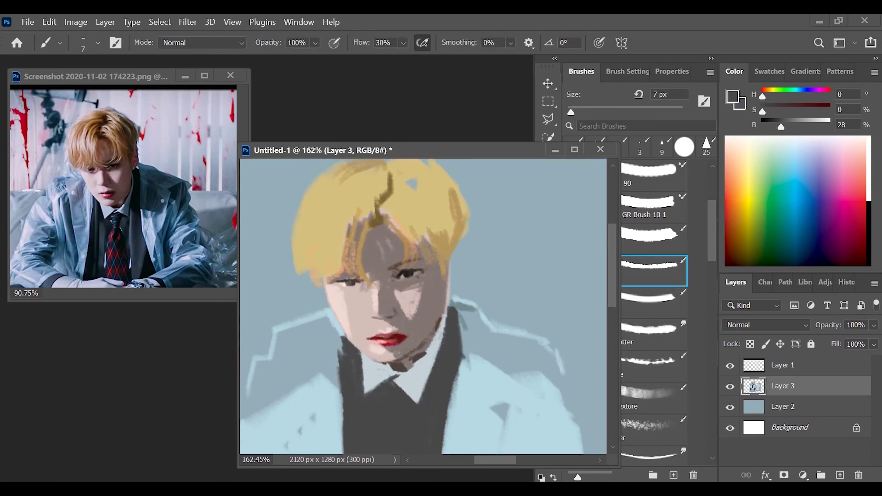
- Define the edge of the light patch on the shadowed cheek in reddish brown, H 11, S 44, B 36
key(z)
drag(398, 376, 407, 376)
key(b)
alt+click(411, 282)
alt+click(371, 286)
alt+click(404, 278)
drag(404, 278, 421, 313)
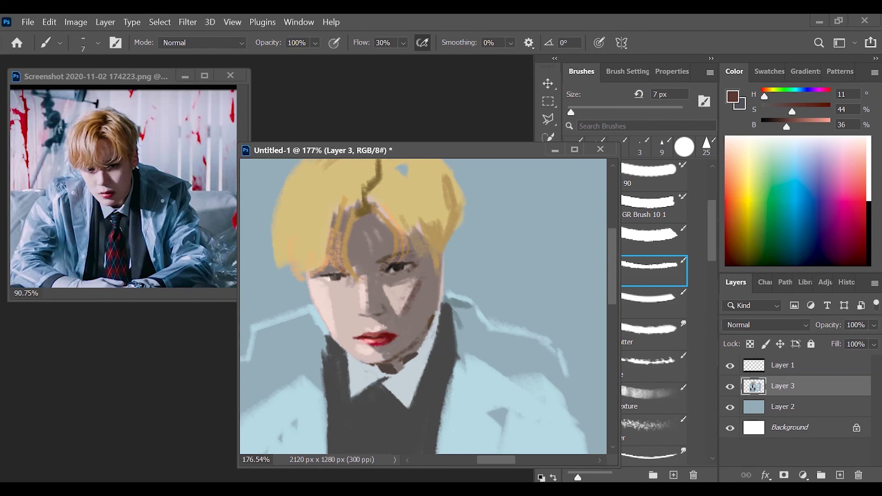
- Shade the skin beside the mouth on the shadowed side in mauve-grey, H 11, S 13, B 51, with a 7 px brush
key(z)
click(455, 345)
key(b)
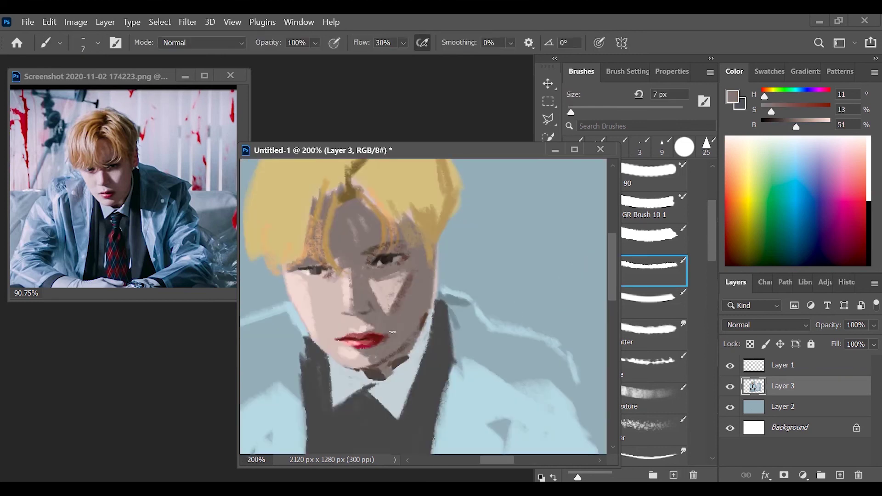
scroll(380, 344, down, 1)
alt+click(371, 351)
- Clean up the lit jaw and collar edge with pale blue, H 193, S 20, B 89, and a 5 px eraser
alt+click(346, 378)
drag(363, 347, 353, 354)
alt+click(323, 339)
key(e)
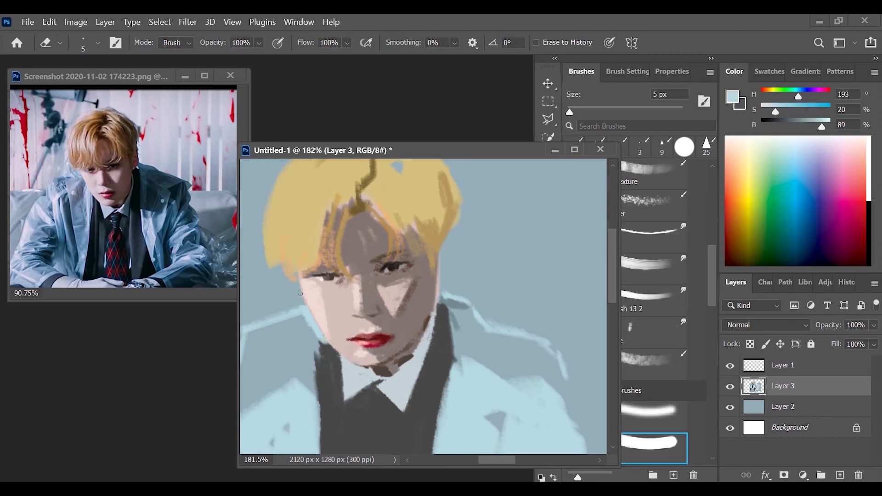
key(b)
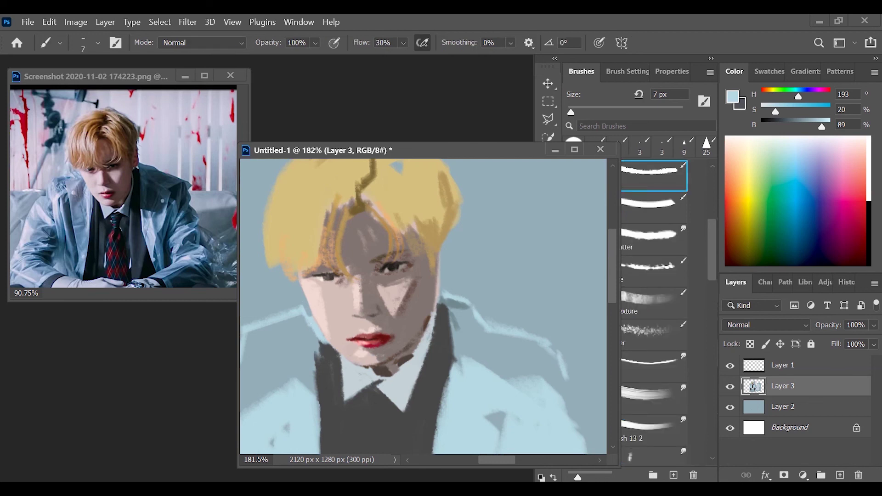
- Shade the shadowed cheek in muted brown, H 10, S 21, B 47, and smudge its edge at 60% strength
alt+click(421, 271)
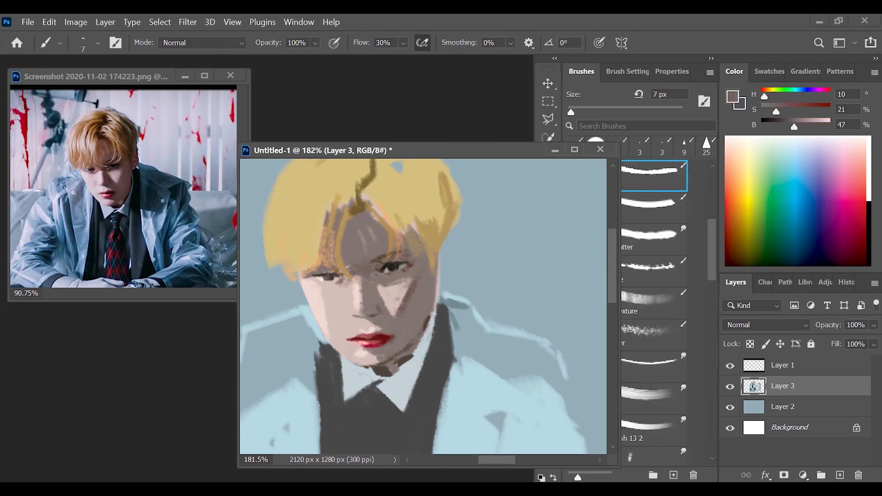
key(r)
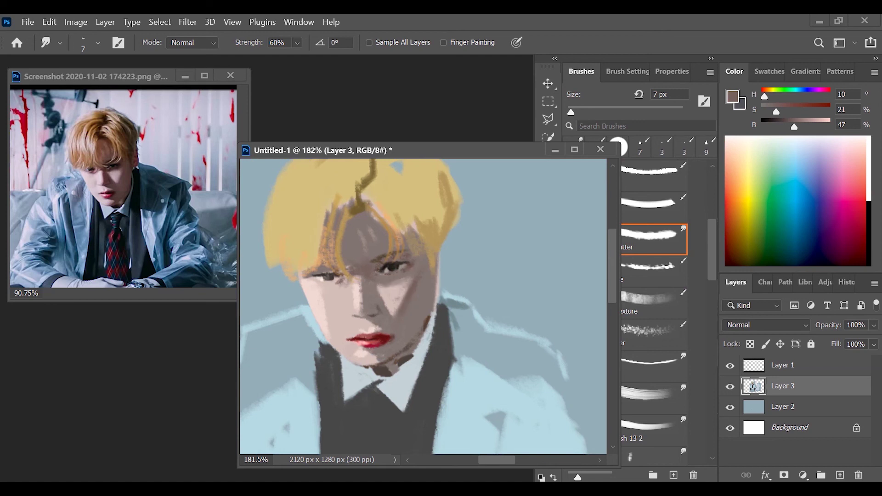
- Shade the chin in mauve-grey, H 11, S 13, B 51, with a 9 px brush
key(b)
key(bracketright)
key(bracketright)
alt+click(371, 363)
drag(369, 358, 379, 364)
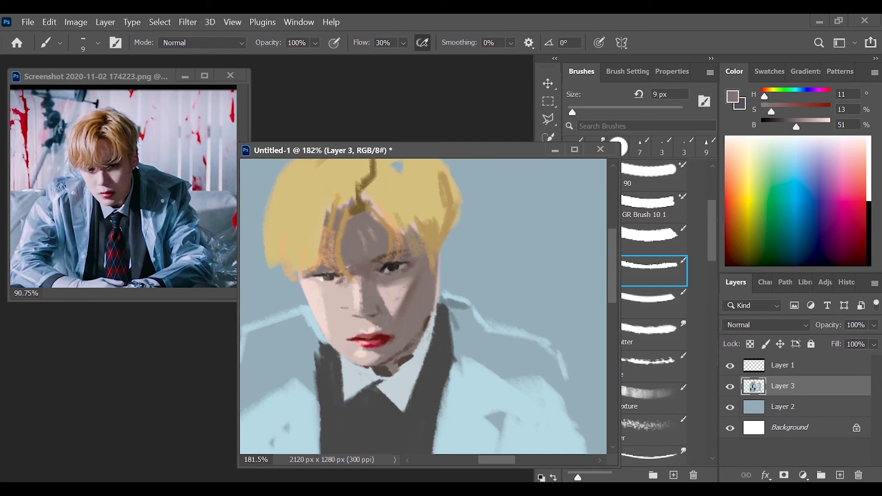
- Touch up the nose area in pink, H 11, S 31, B 82, and refine the lit-side eye and the lips with sampled colours
alt+click(382, 312)
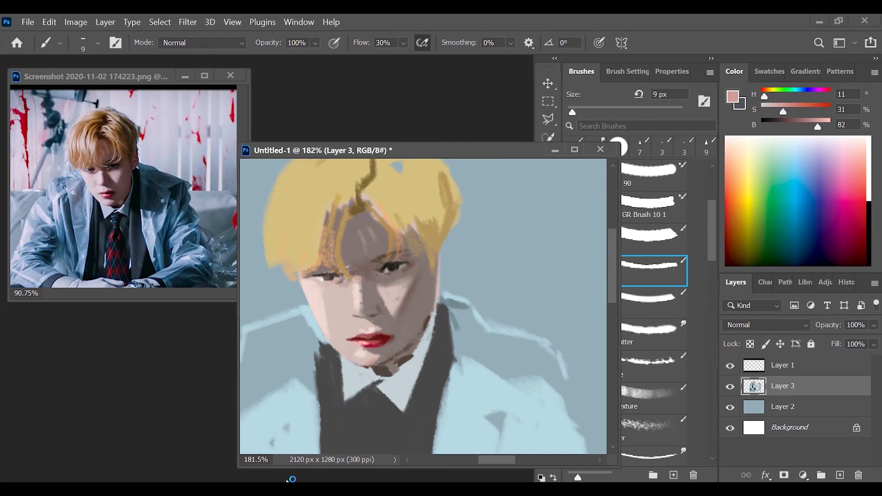
alt+click(329, 275)
key(z)
click(455, 388)
key(b)
key(period)
alt+click(363, 329)
- Highlight the nose bridge and neighbouring skin in pale tones, H 12, S 13, B 94 and B 93
key(z)
drag(441, 340, 367, 329)
key(b)
key(z)
mouse_move(465, 360)
mouse_down()
mouse_move(445, 360)
mouse_move(455, 360)
mouse_up()
key(b)
alt+click(352, 290)
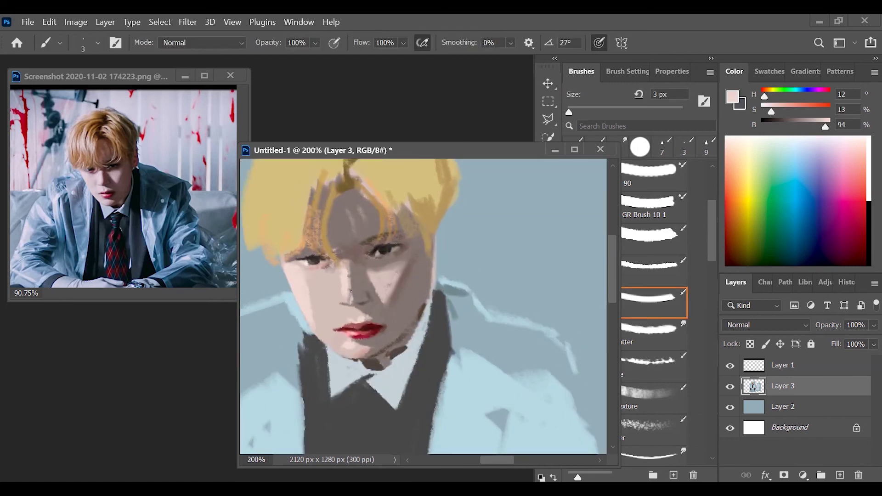
key(comma)
alt+click(361, 313)
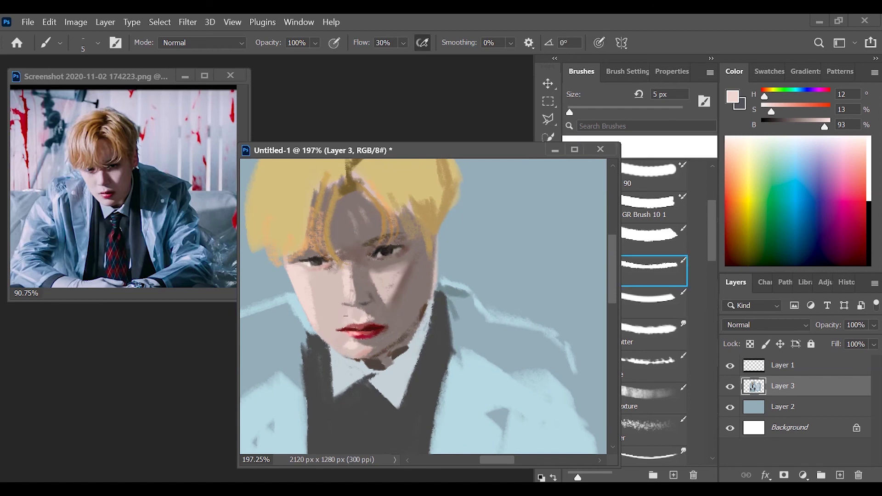
- Deepen the shadowed cheek in H 7, S 21, B 47, and touch up the nose bridge in H 11, S 13, B 94, at 5 px
key(z)
mouse_move(442, 355)
mouse_down()
mouse_move(404, 374)
mouse_move(437, 374)
mouse_up()
key(b)
alt+click(397, 308)
key(z)
click(460, 331)
key(b)
alt+click(410, 270)
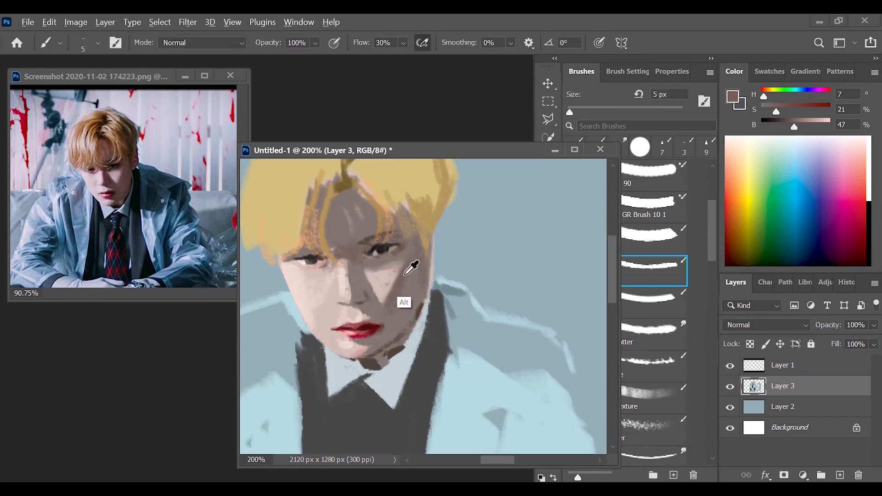
alt+click(343, 283)
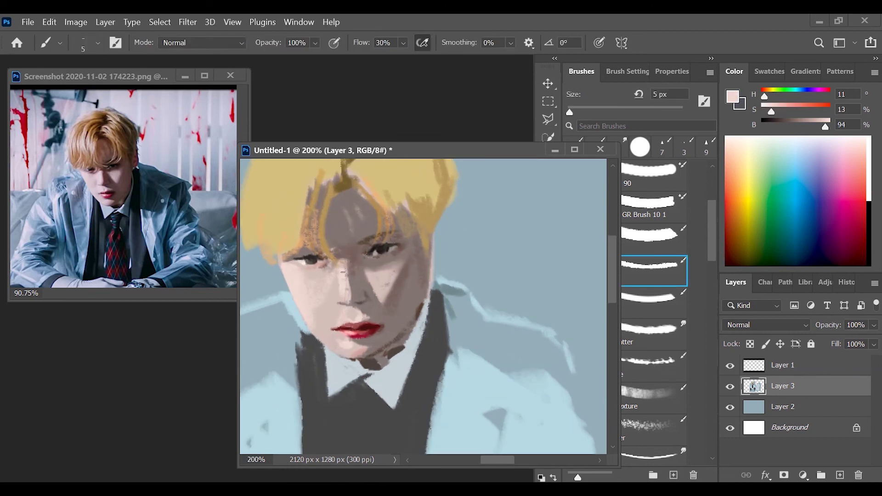
- Paint brown strands, H 30, S 68, B 56, into the hair around the parting on the lit side
key(z)
drag(347, 299, 414, 239)
key(b)
alt+click(428, 230)
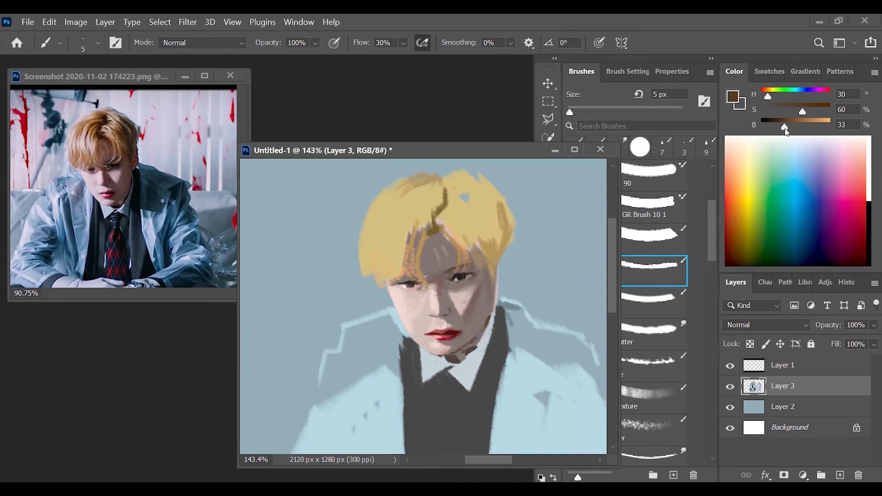
alt+click(427, 207)
mouse_move(413, 218)
mouse_down()
mouse_move(432, 202)
mouse_move(432, 185)
mouse_up()
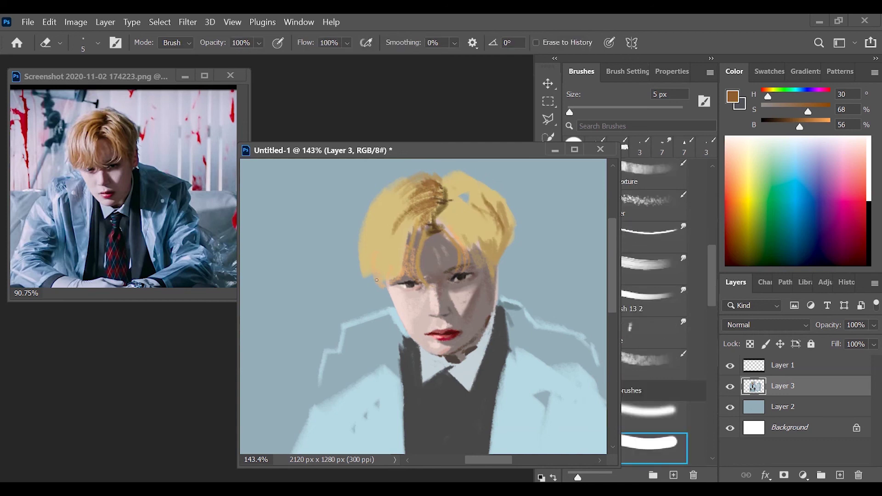
- Add light-brown strokes, H 37, S 49, B 68, to the hair on the shadowed side of the parting
alt+click(459, 195)
alt+click(435, 205)
drag(551, 211, 531, 282)
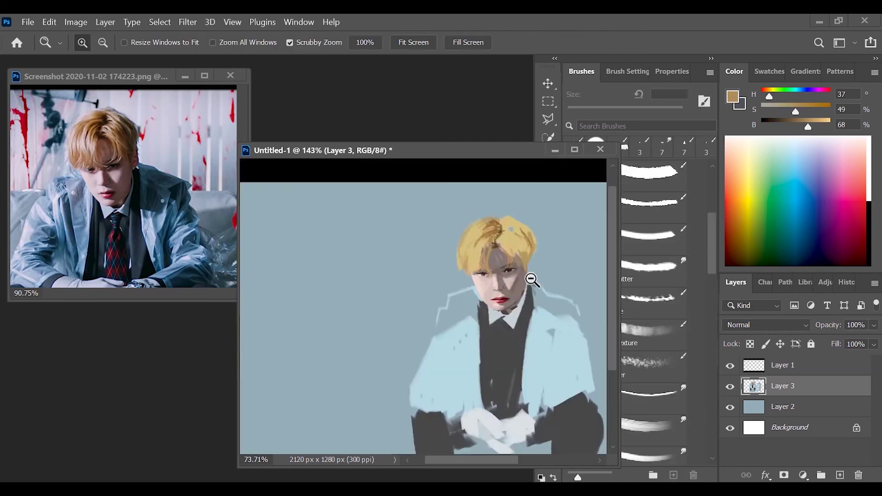
- Refine the lips with a 3 px brush in dusty red, H 0, S 49, B 60, and crimson, H 348, S 78, B 62
drag(459, 275, 506, 276)
key(.)
key(bracketleft)
key(bracketleft)
key(bracketleft)
key(bracketleft)
key(bracketleft)
drag(436, 329, 453, 329)
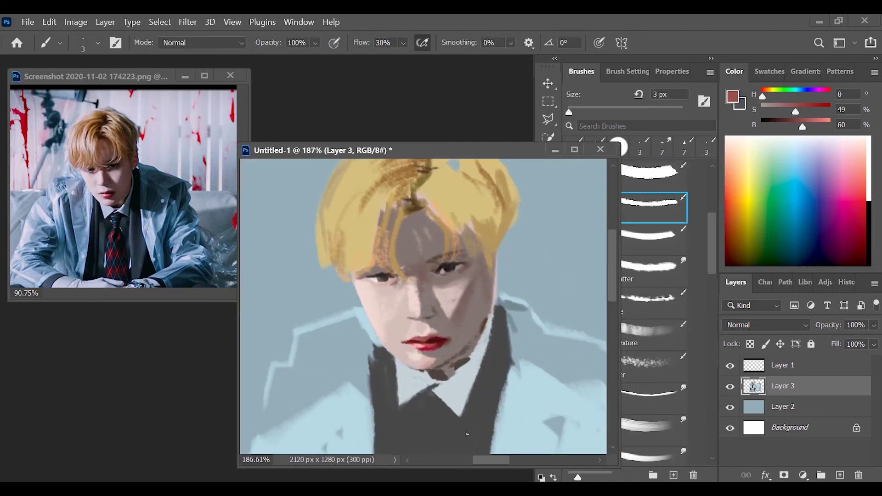
alt+click(425, 342)
alt+click(430, 343)
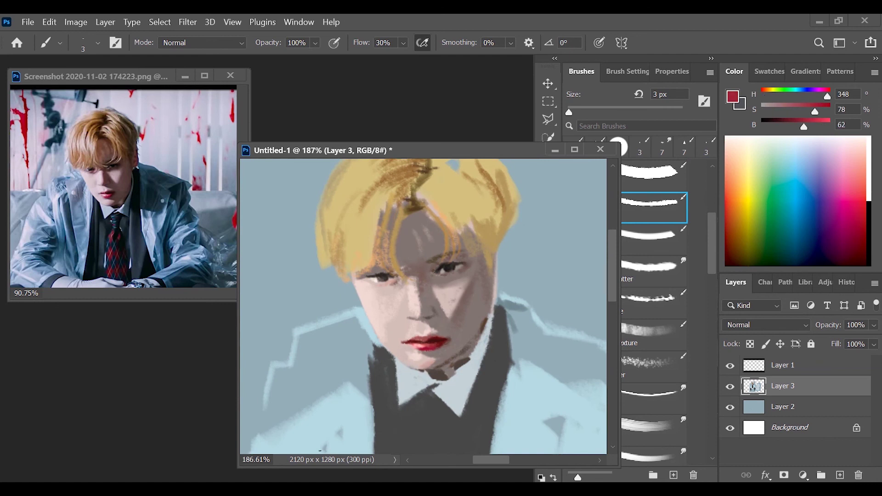
alt+click(433, 331)
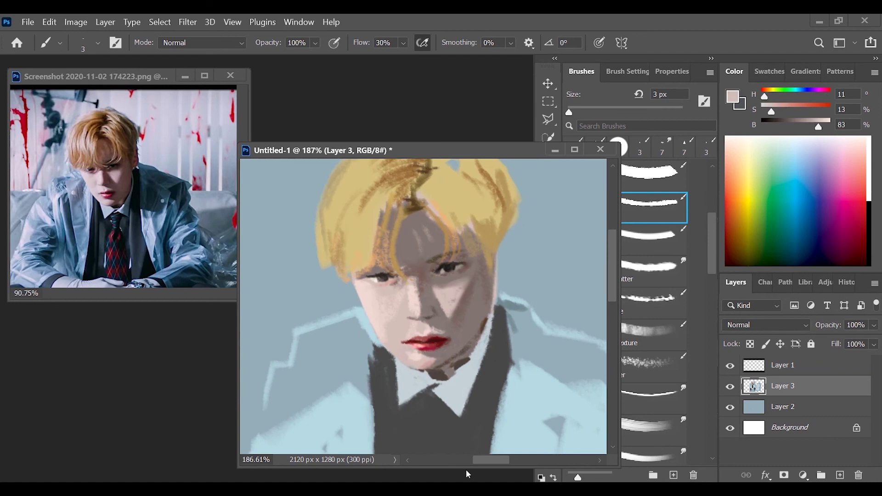
- Touch up the jaw shadow and clothing with sampled tones, including pale blue, H 193, S 20, B 89
alt+click(450, 364)
key(ctrl+space)
mouse_move(505, 367)
mouse_down()
mouse_move(469, 367)
mouse_move(469, 414)
mouse_up()
alt+click(469, 424)
key(ctrl+0)
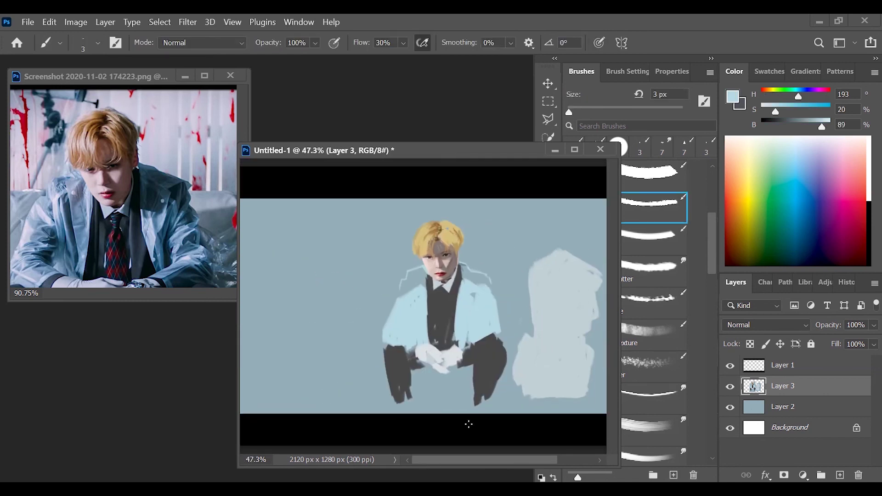
- Refine the shirt collar and the dark shirt beneath it with sampled pale grey and charcoal
key(ctrl+space)
drag(464, 280, 499, 262)
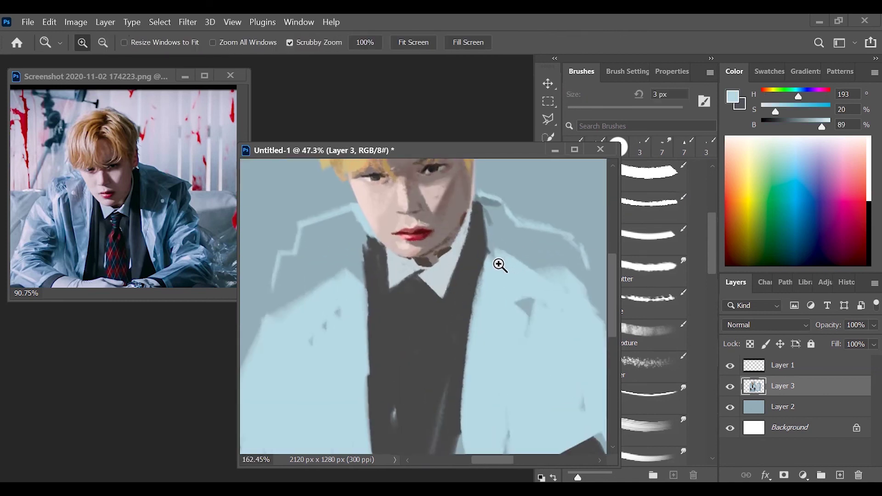
alt+click(407, 284)
alt+click(407, 326)
key(comma)
mouse_move(411, 294)
mouse_down()
mouse_move(432, 241)
mouse_move(402, 324)
mouse_move(411, 292)
mouse_move(386, 294)
mouse_up()
- Refine the facial shading with sampled tones, including muted brown, H 8, S 19, B 47
key(ctrl+space)
key(ctrl+space)
drag(488, 344, 510, 345)
key(ctrl+space)
click(654, 205)
alt+click(401, 205)
alt+click(408, 203)
alt+click(420, 221)
key(ctrl+space)
drag(473, 249, 404, 242)
alt+click(390, 288)
mouse_move(464, 298)
mouse_down()
mouse_move(473, 296)
mouse_move(461, 309)
mouse_up()
- Lasso the eye on the shaded side of the painted face and nudge it slightly into place
key(l)
drag(388, 222, 422, 232)
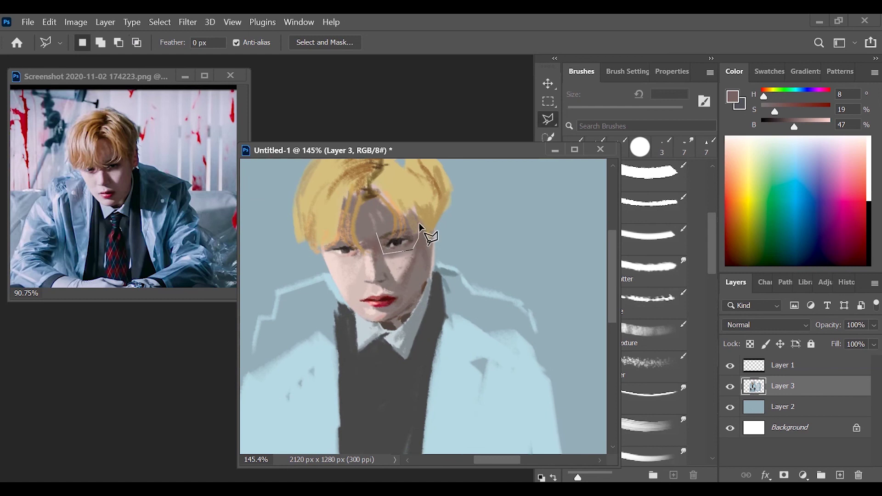
key(v)
drag(394, 262, 404, 226)
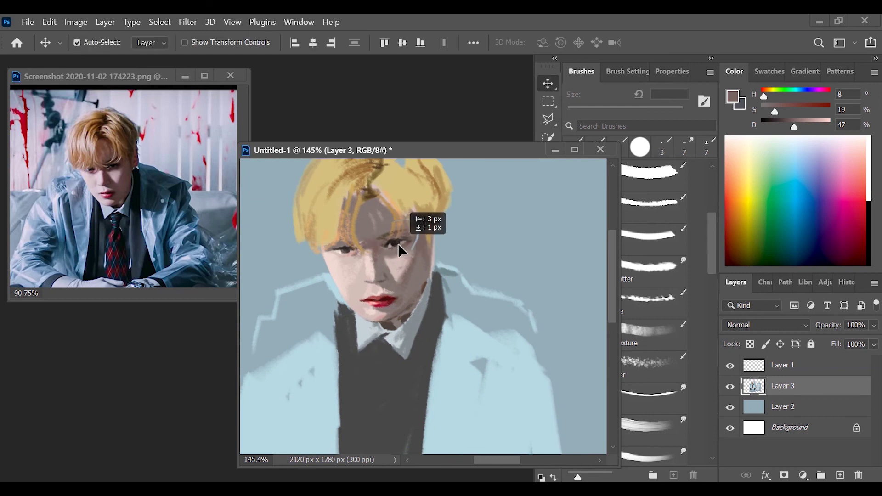
key(ctrl+d)
- Lasso the eye on the lit side of the face, reposition it slightly and clear the selection
key(l)
drag(331, 246, 339, 276)
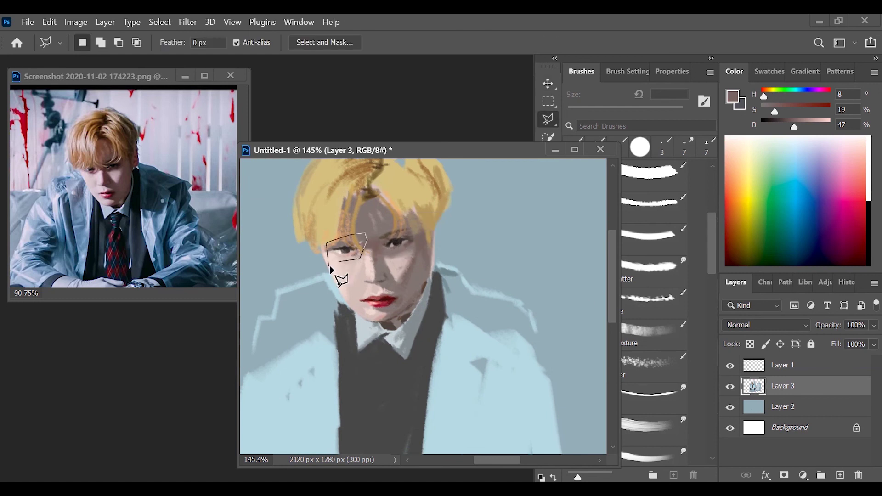
key(v)
key(l)
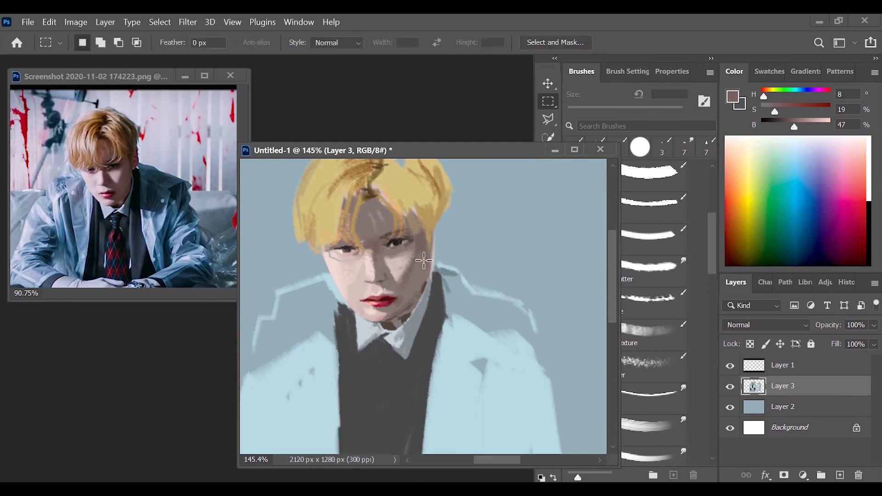
key(ctrl+d)
- Paint over the seams around the moved eyes with a 7 px brush and sampled skin tones, including H 11, S 13, B 51
key(b)
alt+click(341, 286)
alt+click(327, 248)
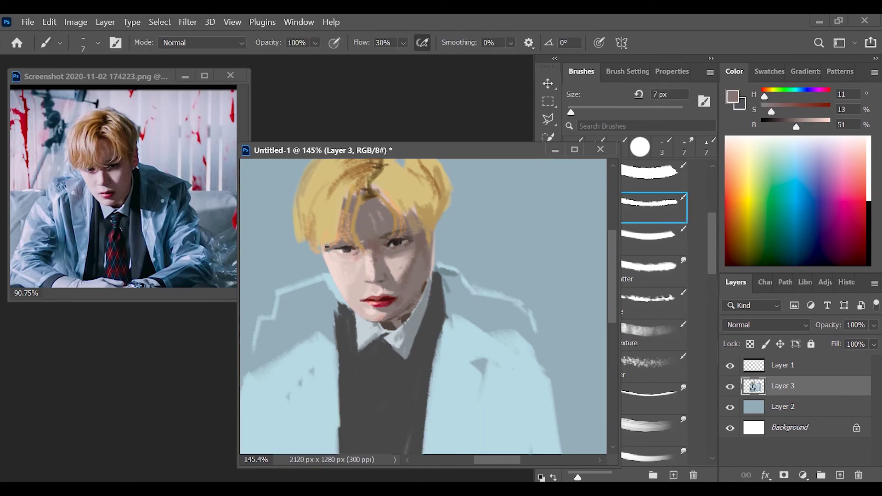
- Add near-white hair strands, H 33, S 0, B 99, and refine the hair edge with tan, H 38, S 47, B 72, using a 9 px brush
alt+click(473, 350)
drag(473, 351, 640, 222)
click(654, 238)
alt+click(515, 181)
scroll(423, 305, up, 1)
click(727, 137)
scroll(473, 276, down, 2)
scroll(414, 276, up, 1)
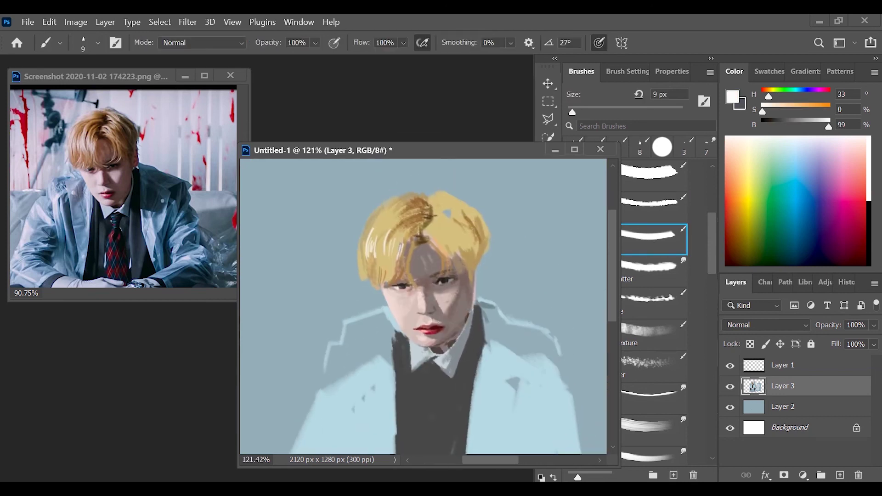
alt+click(374, 271)
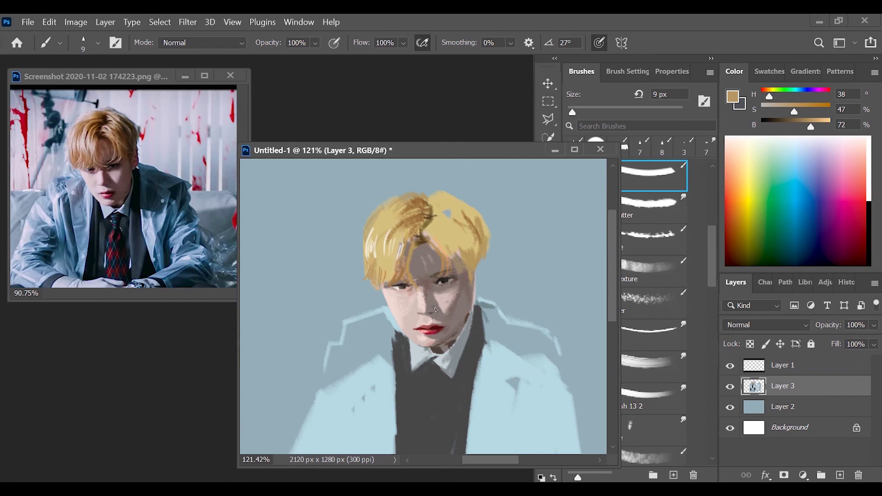
click(657, 205)
alt+click(409, 289)
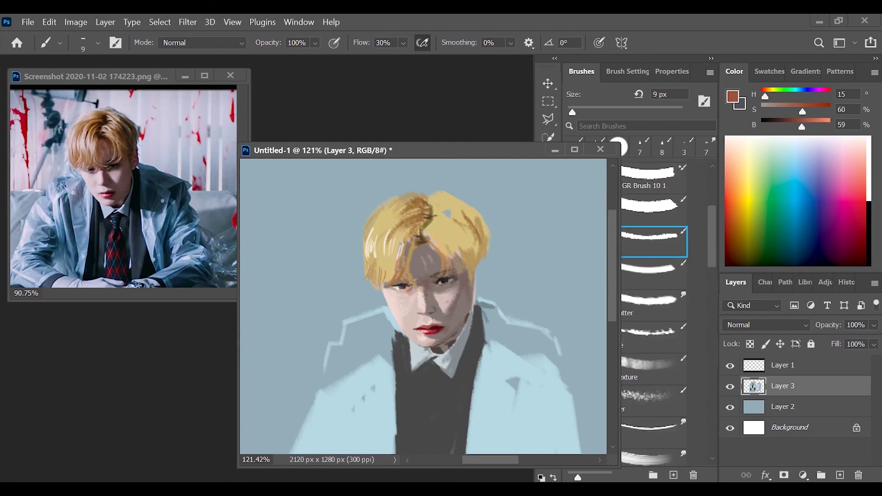
- Lasso the mouth and shift it slightly upward on the face
key(z)
scroll(504, 335, down, 4)
scroll(492, 347, up, 4)
key(l)
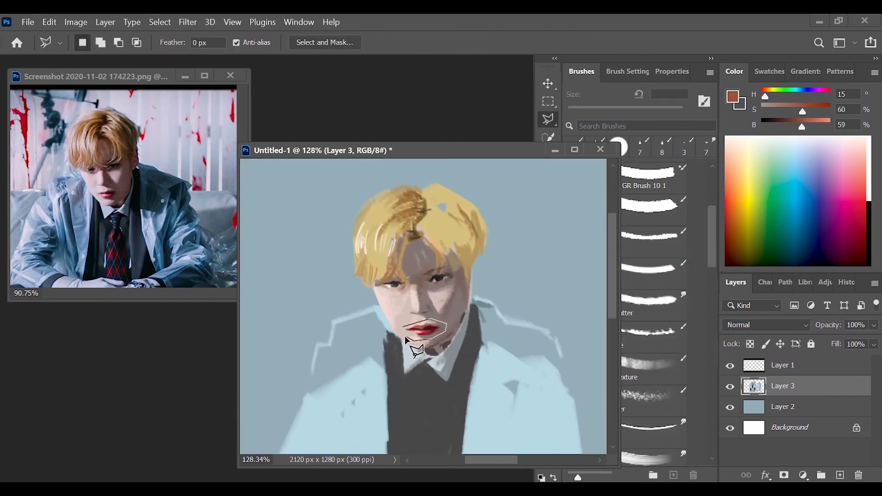
click(404, 336)
key(v)
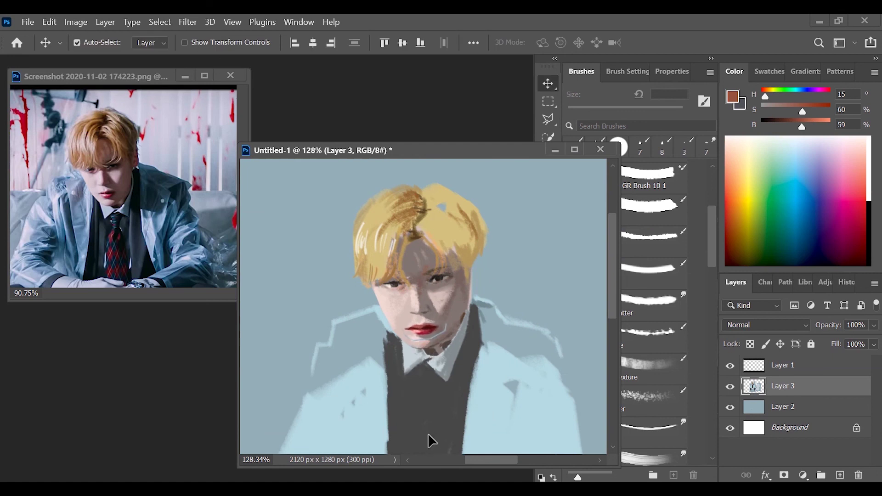
- Cover the seam around the moved mouth with a 9 px brush and sampled skin tones, including H 13, S 11, B 51
key(b)
alt+click(438, 331)
alt+click(405, 363)
alt+click(414, 340)
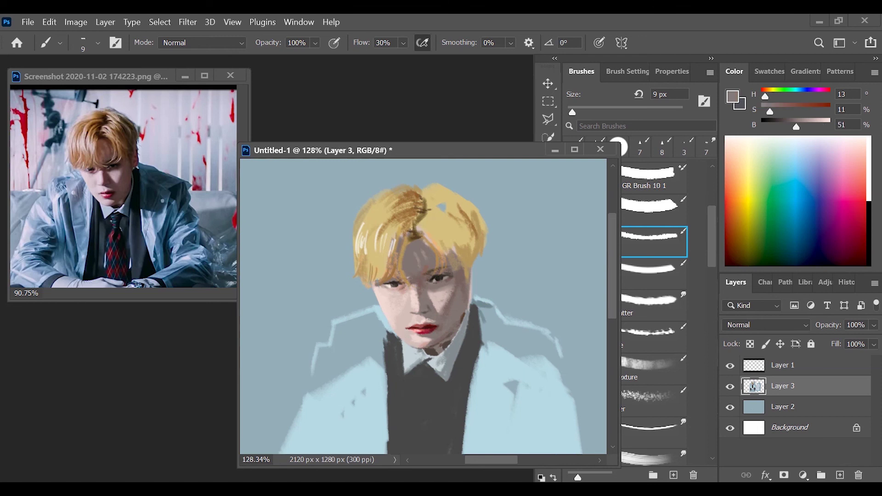
mouse_move(442, 341)
mouse_down()
mouse_move(467, 332)
mouse_move(520, 339)
mouse_up()
- Refine the skin around the mouth and jaw with a smaller brush and sampled face tones
key(bracketleft)
key(bracketleft)
key(bracketleft)
key(bracketleft)
key(bracketleft)
alt+click(467, 332)
alt+click(407, 324)
alt+click(404, 328)
drag(404, 328, 409, 327)
- Deepen the facial shading with sampled tones, including dark brown, H 19, S 19, B 33, and blend with a 7 px smudge brush
alt+click(391, 319)
mouse_move(474, 257)
mouse_down()
mouse_move(441, 257)
mouse_move(473, 257)
mouse_up()
alt+click(399, 250)
mouse_move(338, 297)
mouse_down()
mouse_move(294, 297)
mouse_move(341, 297)
mouse_up()
alt+click(463, 229)
mouse_move(486, 240)
mouse_down()
mouse_move(441, 241)
mouse_move(477, 244)
mouse_up()
key(r)
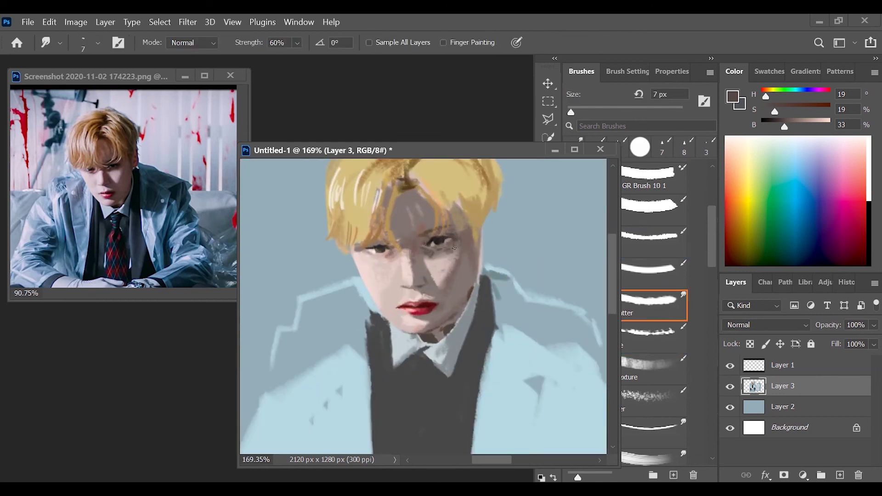
key(b)
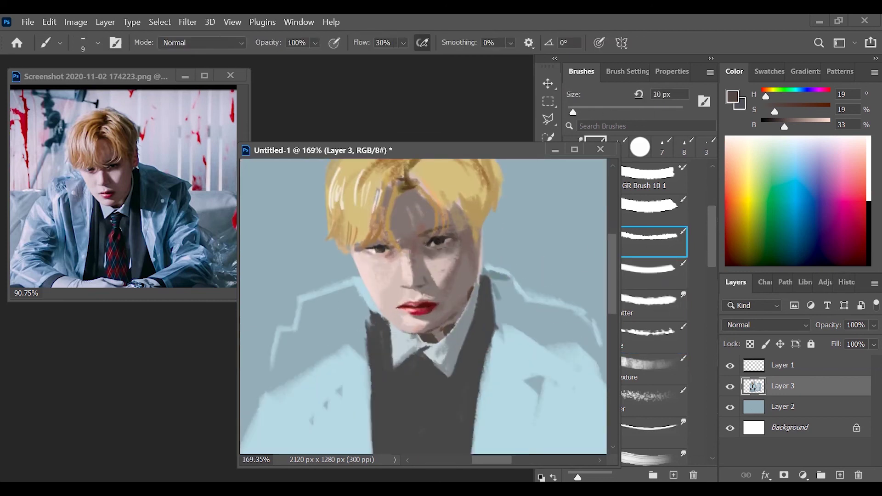
- Rework the cheek and forehead shading with a larger brush and sampled skin tones
key(bracketright)
key(bracketright)
key(bracketright)
alt+click(421, 258)
mouse_move(419, 256)
mouse_down()
mouse_move(486, 329)
mouse_move(397, 208)
mouse_move(468, 339)
mouse_move(442, 333)
mouse_move(482, 295)
mouse_up()
alt+click(397, 207)
- Add pale blue edge lines, H 193, S 20, B 89, to the jacket's shoulders and lapel with a 5 px brush
alt+click(268, 245)
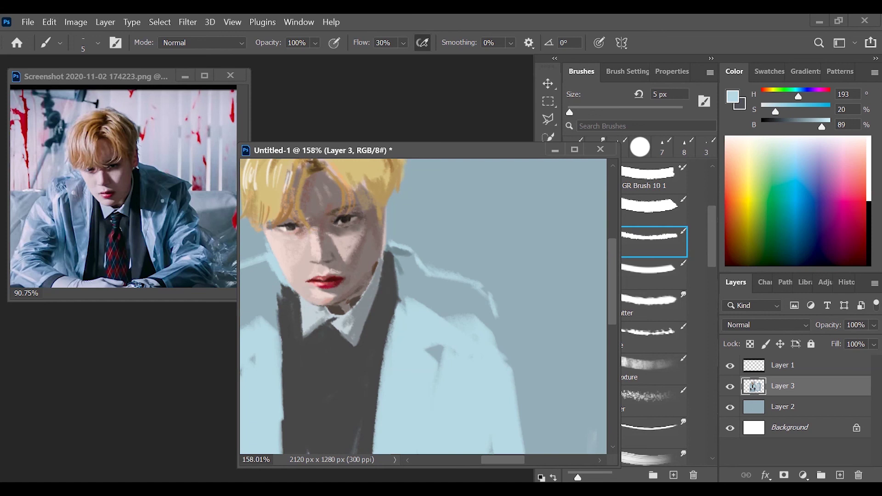
mouse_move(282, 407)
mouse_down()
mouse_move(437, 337)
mouse_move(351, 281)
mouse_move(294, 342)
mouse_up()
alt+click(375, 316)
drag(374, 316, 371, 363)
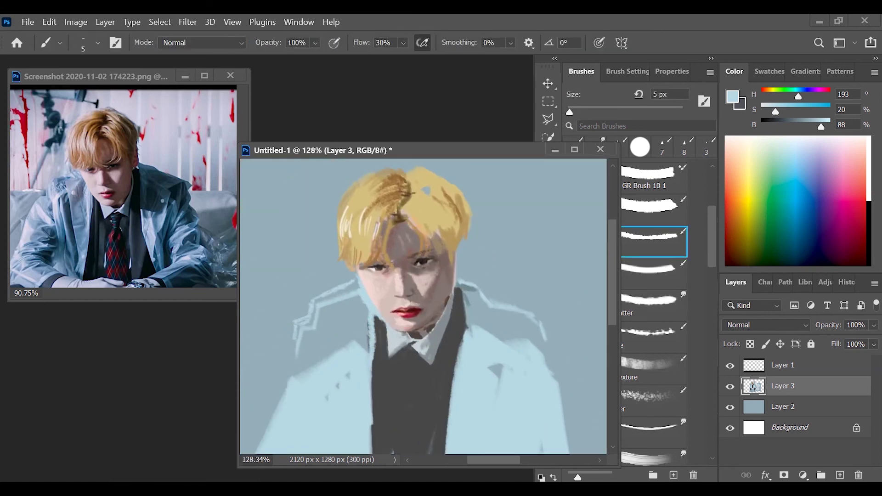
- Touch up the forehead and facial shadow with a 5 px brush in sampled dark brown, H 24, S 46, B 36
drag(367, 235, 402, 233)
alt+click(402, 233)
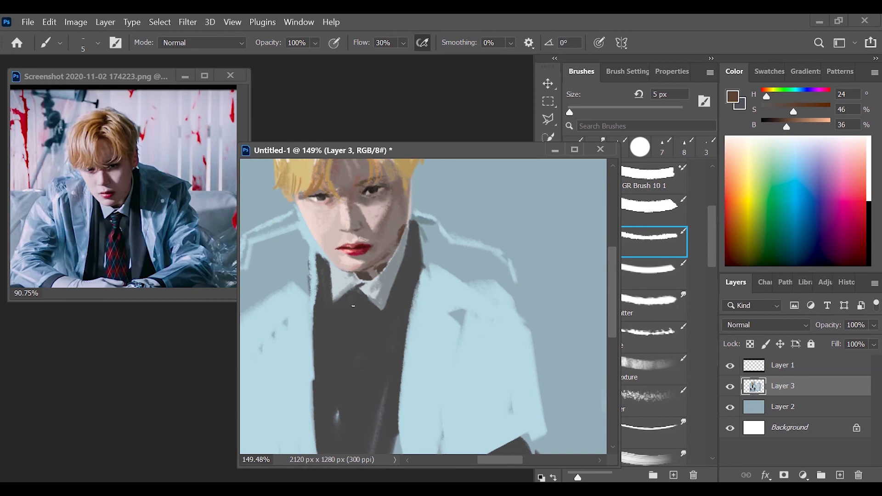
key(period)
alt+click(401, 234)
- Shade the dark lapels and shirt folds with an 8 px brush in near-black, H 0, S 0, B 13
alt+click(429, 321)
drag(429, 321, 448, 265)
key(comma)
alt+click(406, 278)
drag(357, 286, 355, 295)
scroll(374, 295, down, 2)
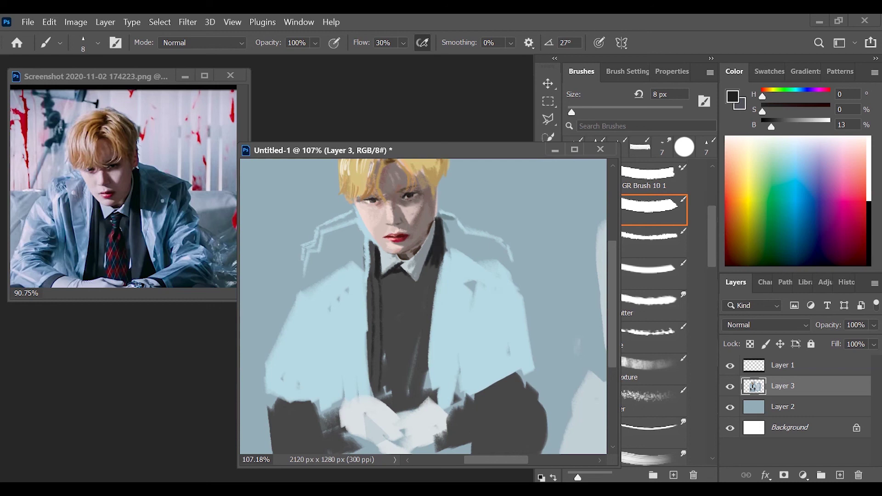
key(period)
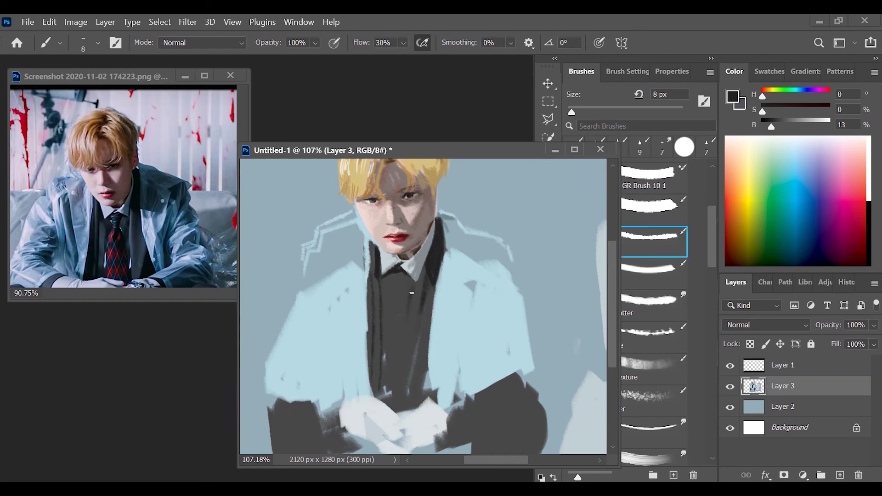
alt+click(409, 398)
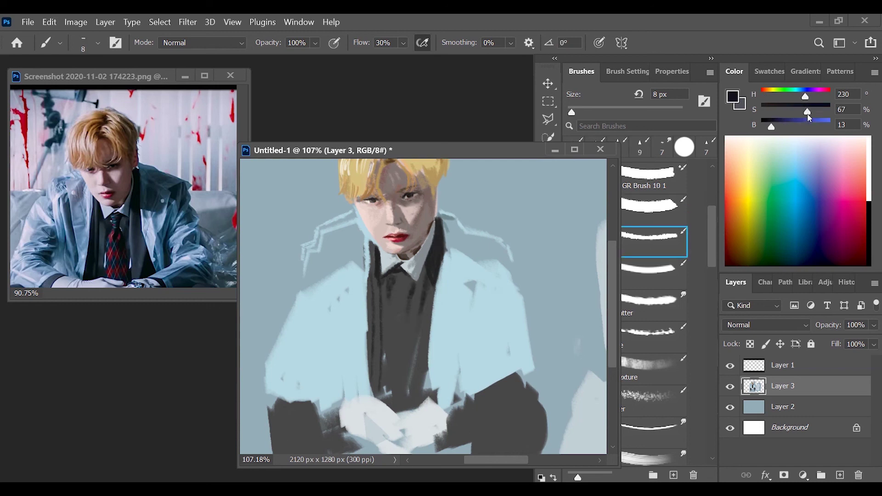
- Block in the tie below the collar with an 8 px brush in navy, H 212, S 45, B 29
drag(807, 97, 803, 98)
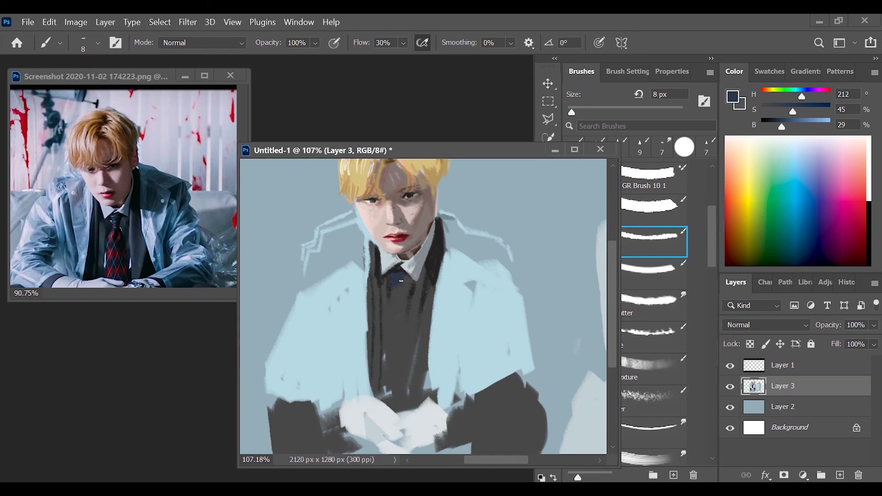
mouse_move(402, 309)
mouse_down()
mouse_move(386, 342)
mouse_move(384, 325)
mouse_move(395, 355)
mouse_up()
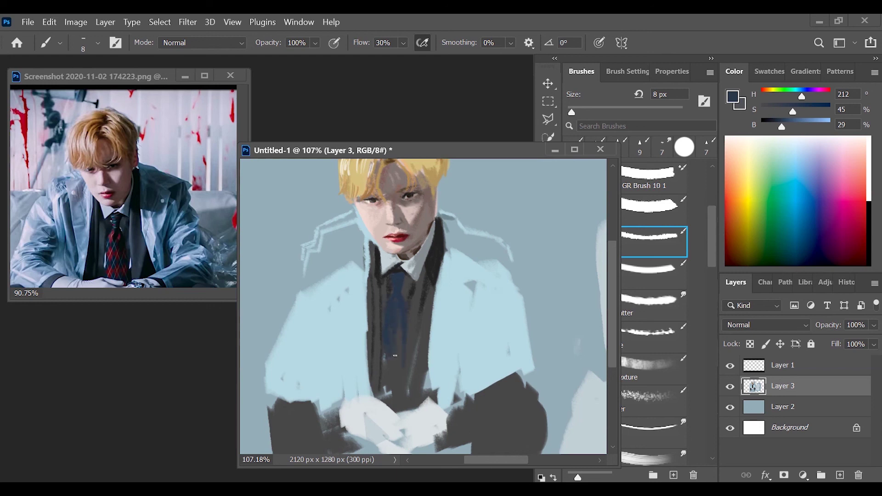
alt+click(398, 293)
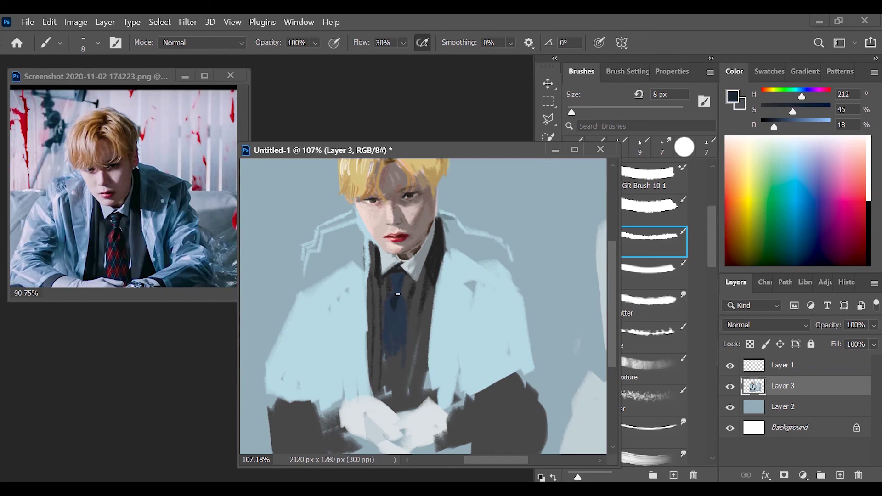
- Define the tie knot and collar area with sampled tones, including grey, H 202, S 10, B 44, and dark navy, H 211, S 46, B 18
scroll(398, 295, up, 1)
alt+click(469, 259)
alt+click(419, 304)
alt+click(368, 275)
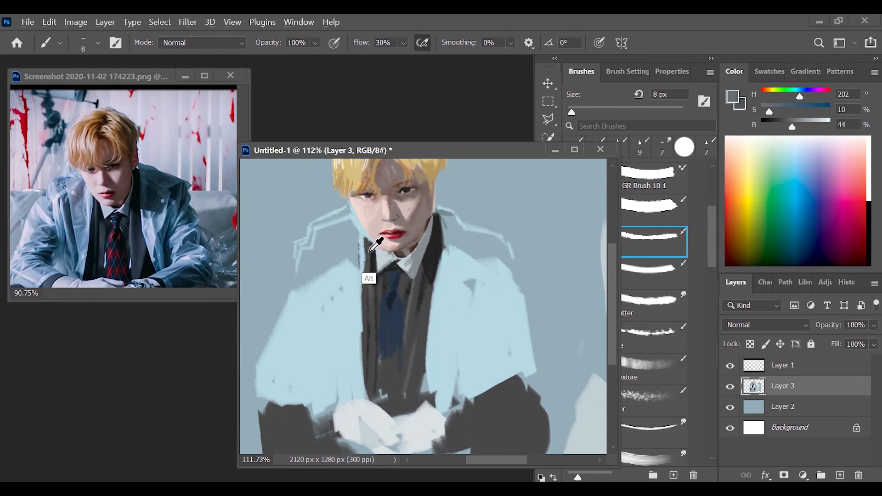
alt+click(374, 267)
scroll(483, 327, up, 1)
alt+click(374, 310)
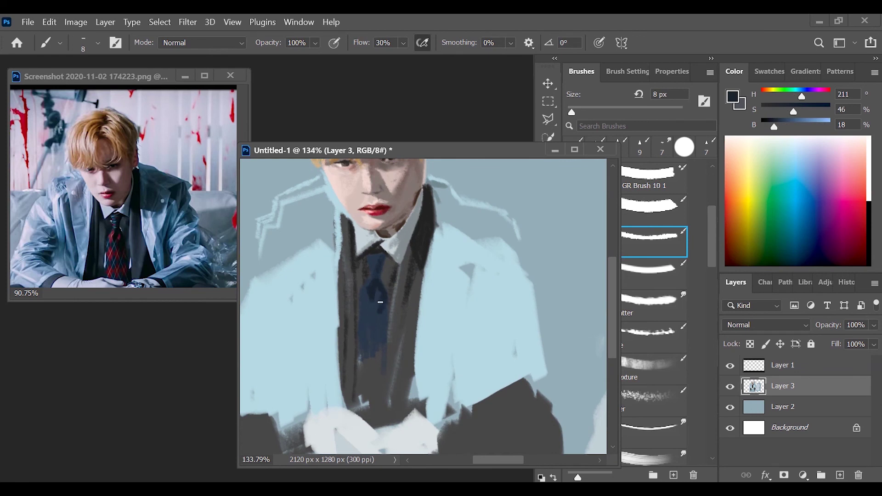
- Refine the face with 6 px and 4 px brushes in sampled grey-browns, H 17, S 13, B 44, and H 20, S 10, B 58
scroll(467, 345, down, 2)
scroll(456, 332, up, 1)
scroll(456, 332, up, 1)
key(bracketleft)
key(bracketleft)
alt+click(374, 183)
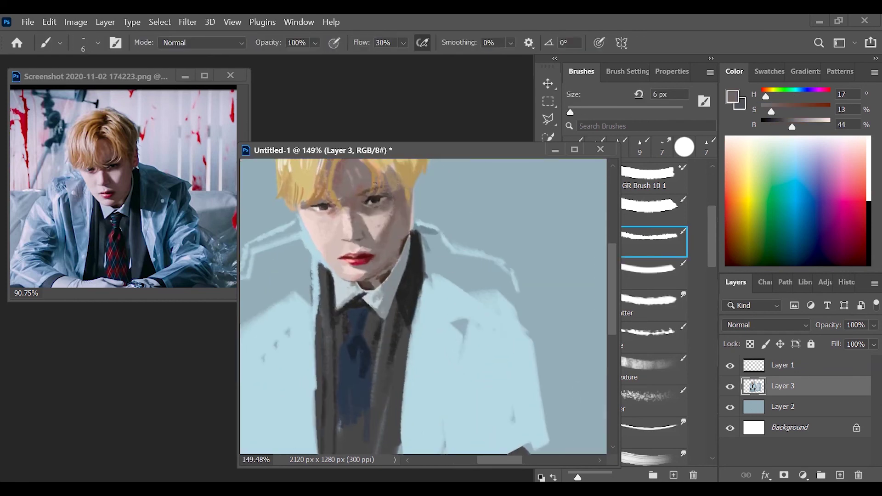
alt+click(496, 272)
scroll(354, 213, up, 1)
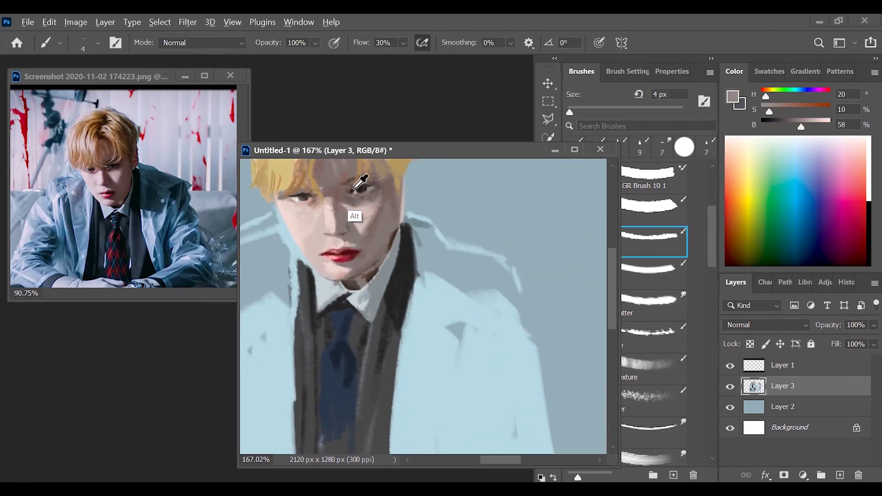
- Deepen the facial shadows with sampled browns, including H 18, S 22, B 41; H 10, S 19, B 32; and H 10, S 19, B 23
scroll(470, 292, down, 2)
scroll(474, 295, up, 2)
alt+click(395, 202)
scroll(459, 276, down, 3)
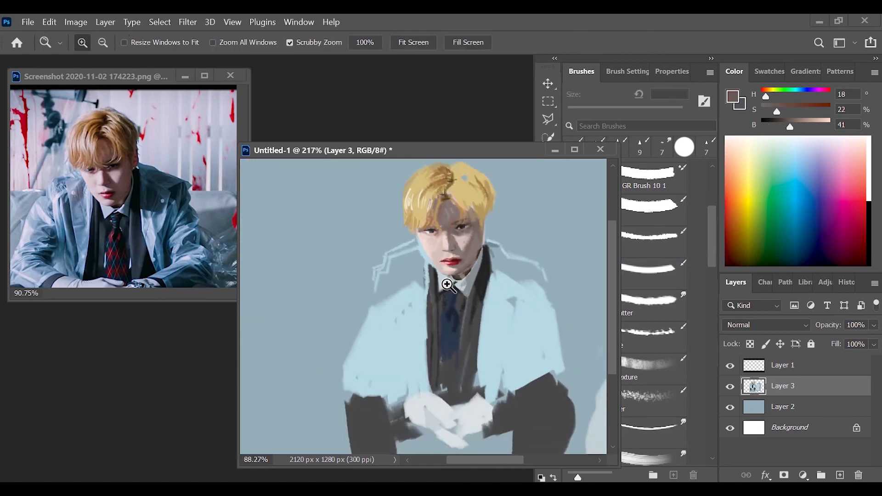
scroll(418, 211, up, 3)
alt+click(418, 212)
scroll(443, 292, down, 2)
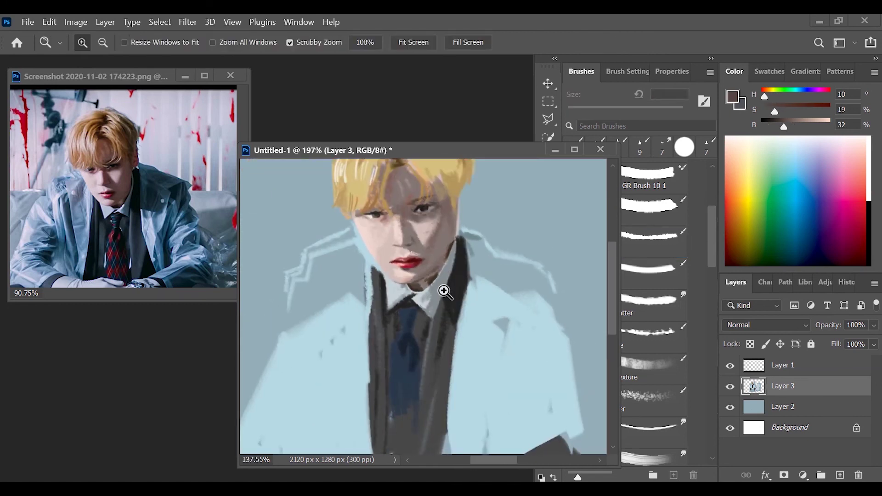
scroll(430, 196, up, 1)
scroll(460, 291, down, 1)
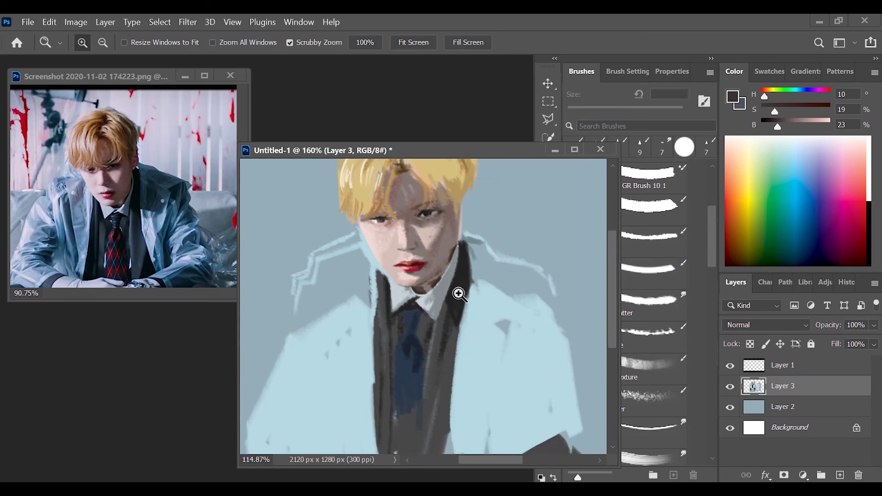
alt+click(466, 283)
scroll(388, 410, down, 10)
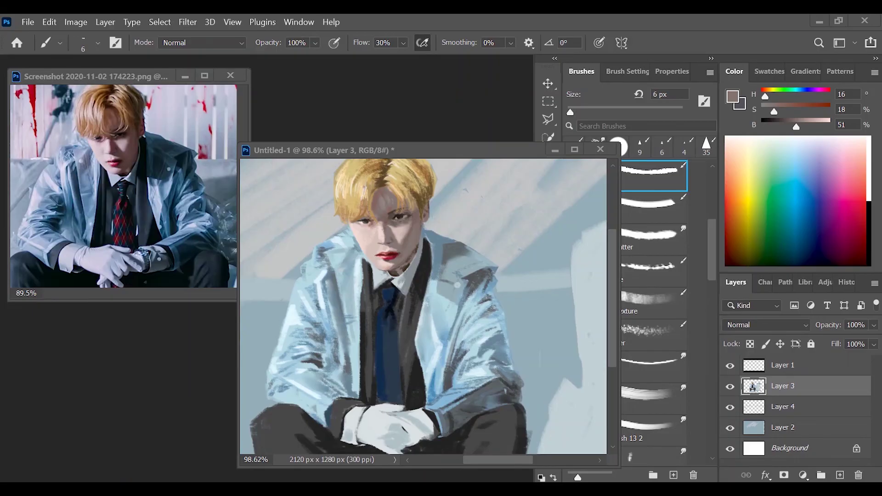
- Touch up the collar, jacket and cuff areas with a 6 px brush and sampled tones, including dark grey, H 0, S 0, B 26
ctrl+click(415, 239)
alt+click(420, 292)
alt+click(418, 294)
drag(474, 328, 462, 338)
alt+click(426, 408)
alt+click(426, 408)
alt+click(421, 425)
alt+click(410, 409)
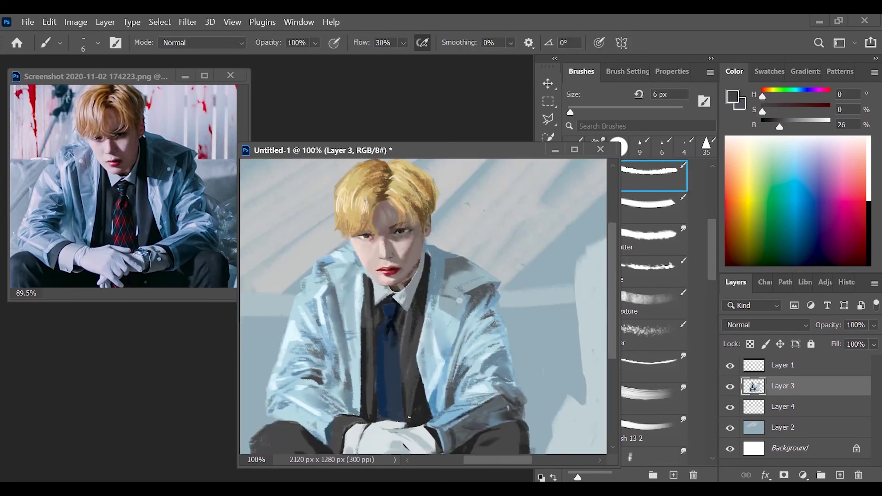
- Refine the translucent jacket sleeve with blue-grey, H 203, S 31, B 60, and blend the jacket with a 15 px smudge brush
drag(510, 360, 504, 364)
alt+click(446, 367)
alt+click(498, 374)
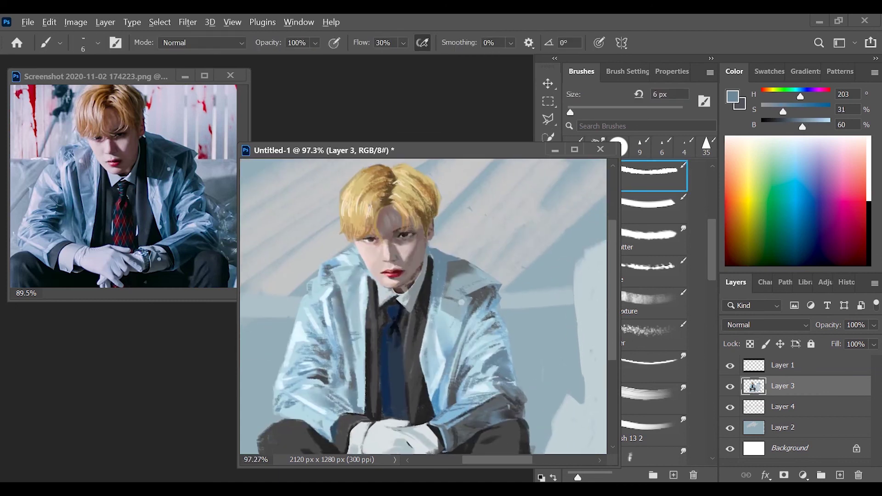
click(674, 241)
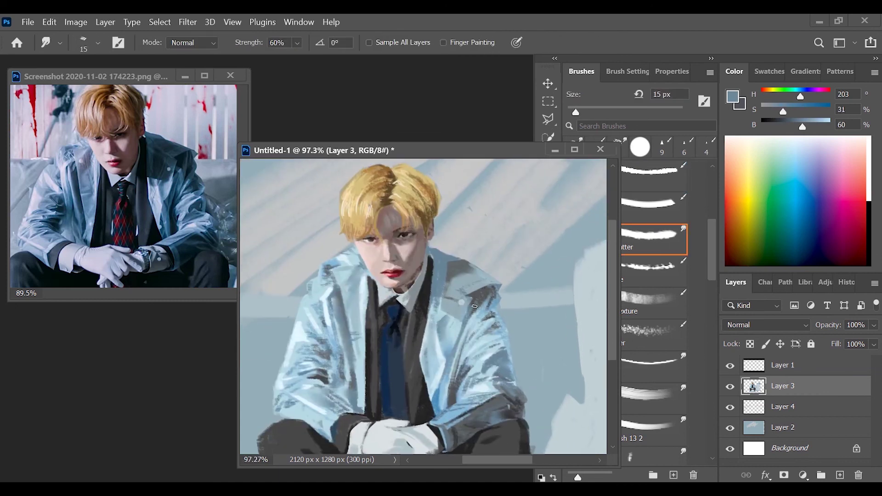
- Paint hair strands with a 9 px brush in cream, H 45, S 12, B 93, and tan, H 35, S 55, B 66
scroll(653, 276, up, 3)
click(653, 283)
alt+click(344, 221)
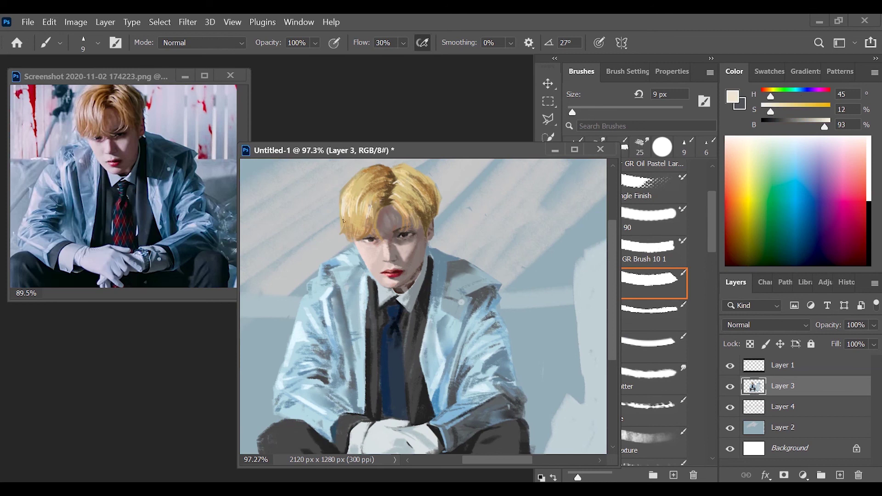
alt+click(386, 202)
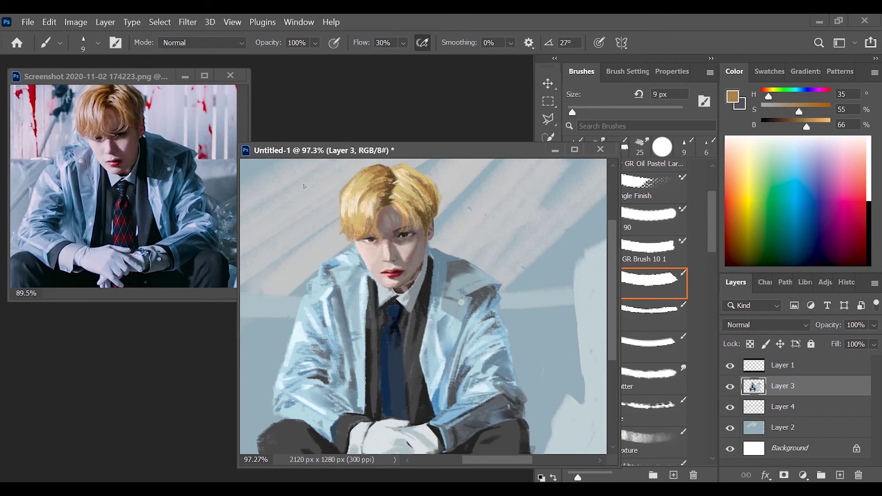
- Refine the blond hair strands with a 6 px brush in sampled golden brown, H 37, S 49, B 68
key(bracketleft)
key(bracketleft)
key(bracketleft)
alt+click(354, 222)
alt+click(362, 192)
key(z)
mouse_move(404, 190)
mouse_down()
mouse_move(368, 191)
mouse_move(404, 190)
mouse_up()
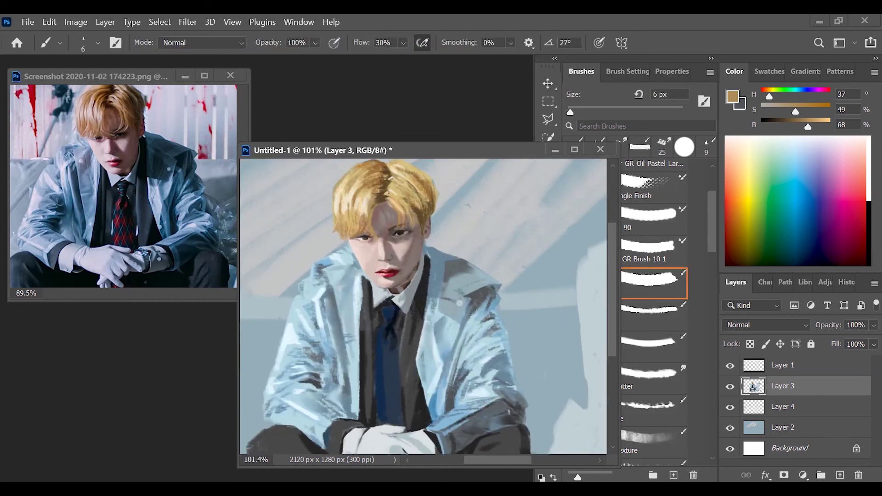
- Touch up the jacket's shoulder with sampled blue-grey, H 204, S 31, B 57, switching to a 6 px flat brush
alt+click(385, 274)
key(z)
drag(386, 275, 349, 276)
key(z)
drag(437, 331, 478, 332)
key(z)
alt+click(497, 267)
key(.)
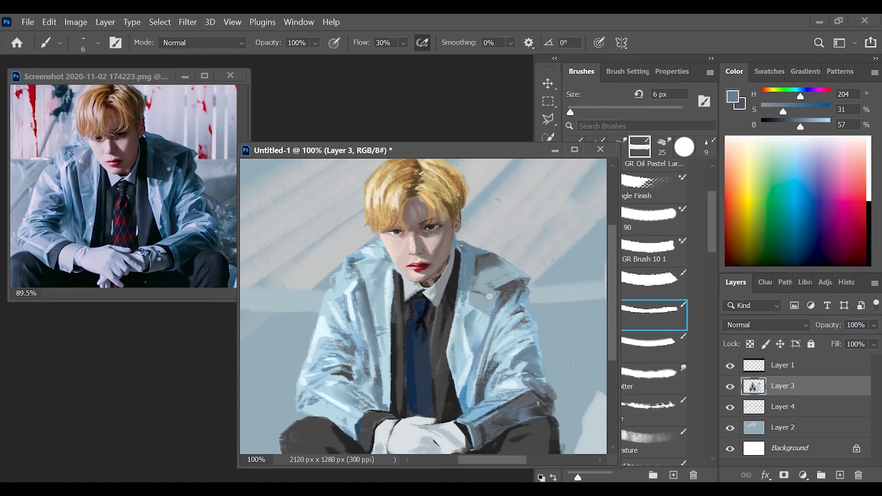
- Paint the inner jacket edge and dark suit in slate, H 202, S 19, B 44, and dark grey, H 0, S 0, B 23
alt+click(471, 240)
alt+click(458, 299)
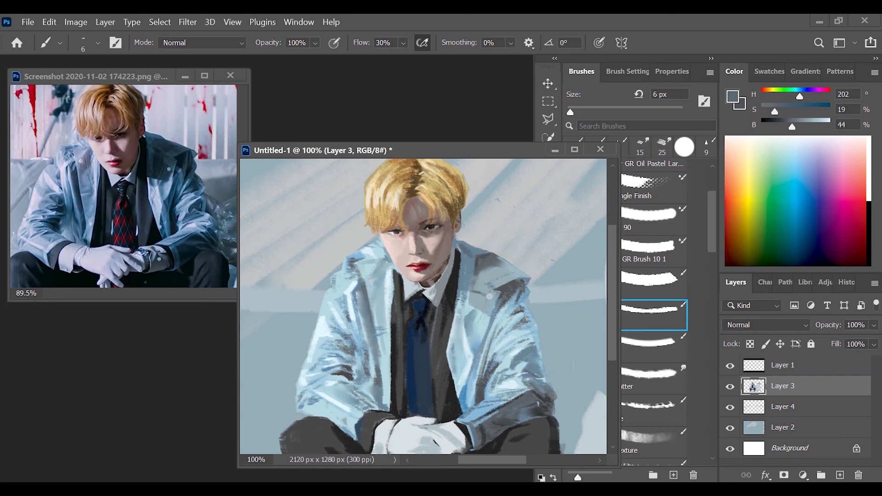
alt+click(402, 330)
key(z)
drag(536, 395, 551, 395)
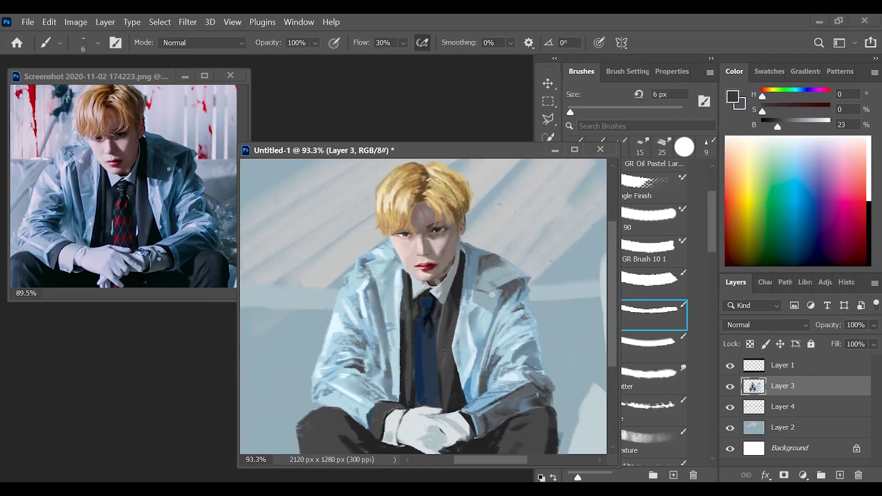
- Blend the dark suit front and surrounding jacket edge with a 15 px smudge brush
click(652, 373)
scroll(653, 374, down, 2)
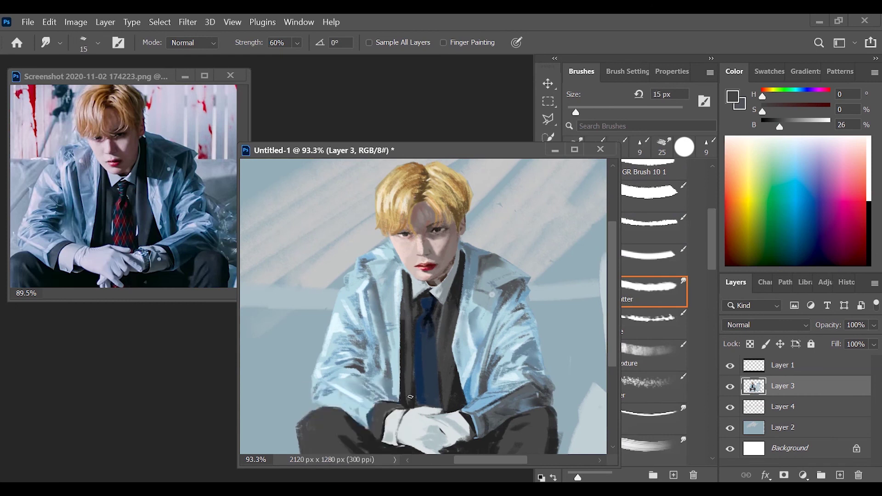
key(z)
mouse_move(549, 344)
mouse_down()
mouse_move(512, 370)
mouse_move(533, 368)
mouse_up()
key(b)
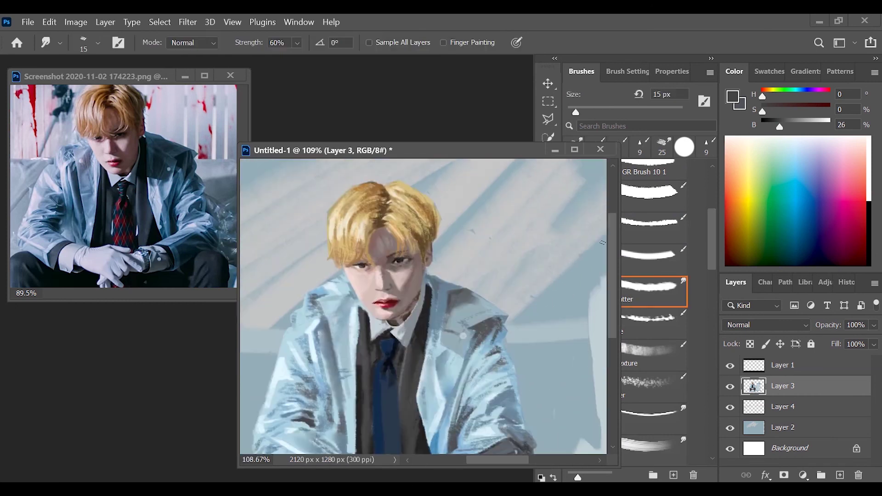
- Paint the fringe with a 9 px brush in H 33, S 56, B 35; H 32, S 48, B 80; and H 42, S 20, B 92
scroll(654, 276, up, 2)
click(654, 321)
alt+click(380, 218)
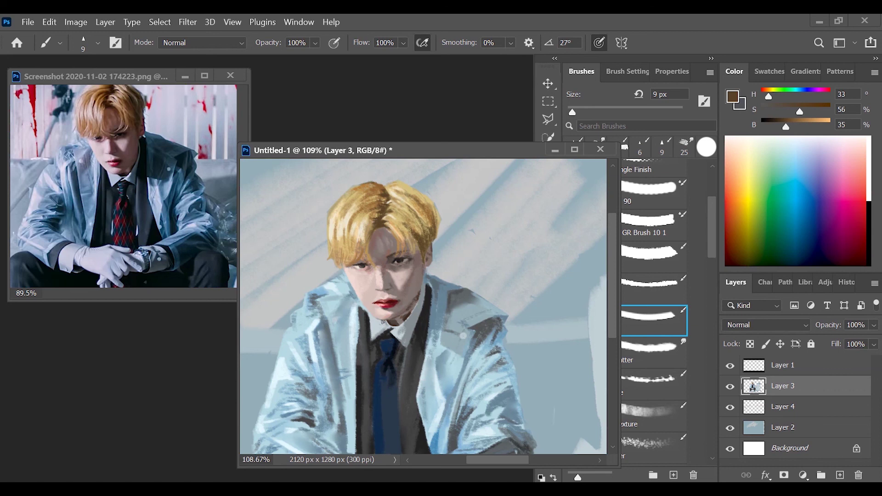
alt+click(363, 255)
alt+click(368, 247)
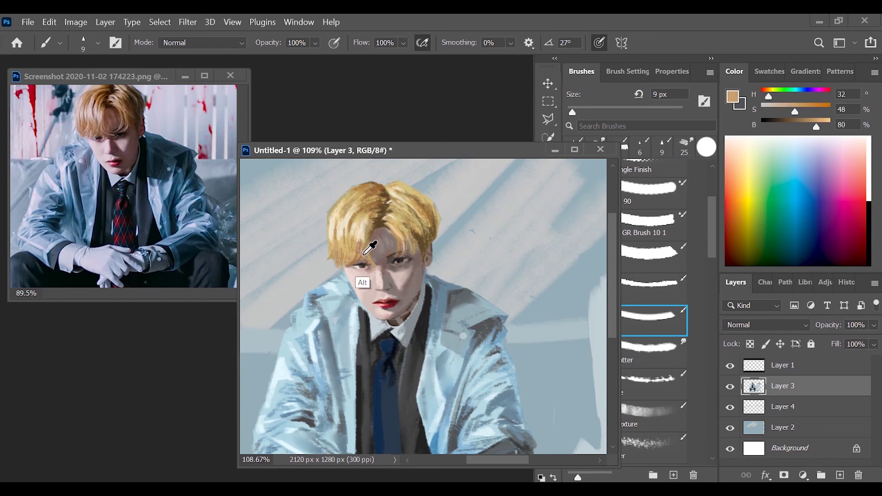
alt+click(368, 157)
alt+click(343, 258)
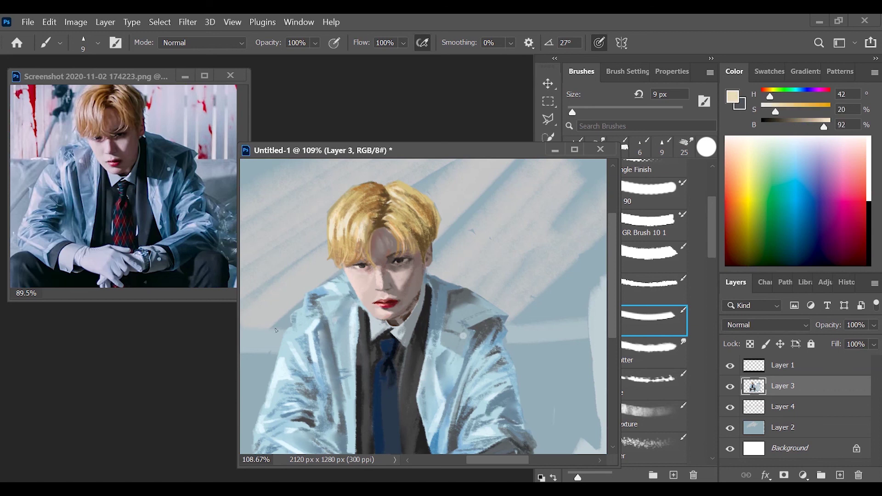
- Blend the shaded side of the face around the cheek with a 20 px smudge brush
key(ctrl+0)
scroll(400, 262, up, 5)
key(shift+r)
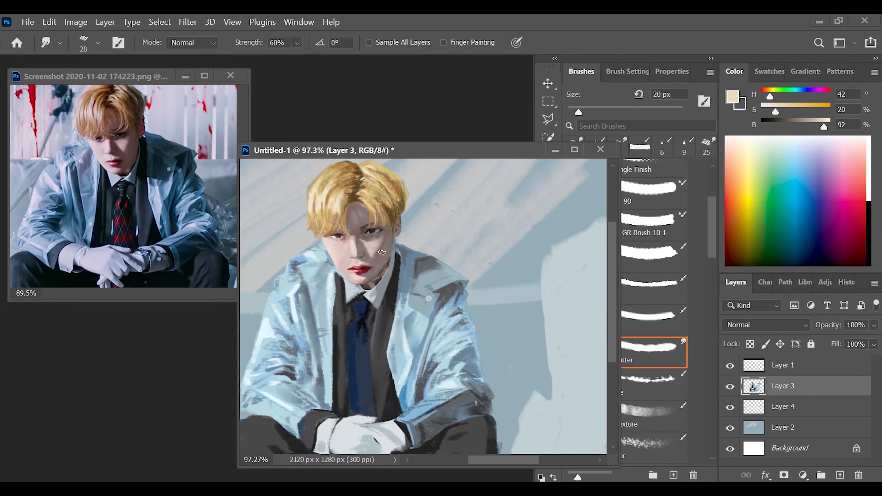
scroll(428, 299, down, 2)
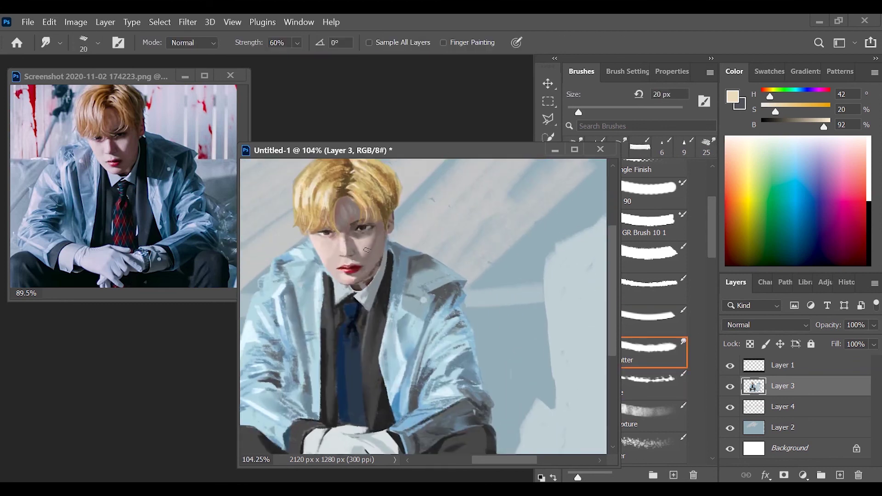
scroll(388, 257, down, 4)
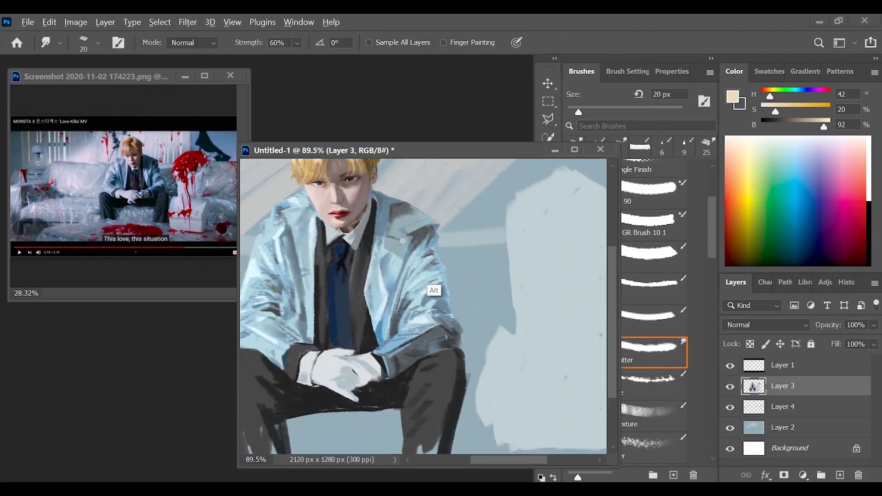
- Darken and extend the trouser legs with a 10 px brush in near-black, H 240, S 3, B 15, and dark grey, H 0, S 0, B 28
key(b)
alt+click(429, 271)
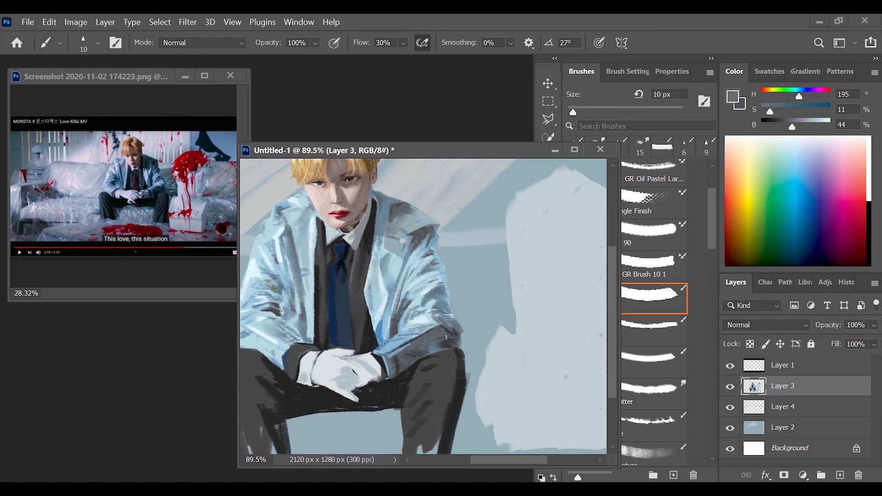
key(z)
scroll(441, 392, down, 6)
scroll(441, 392, up, 5)
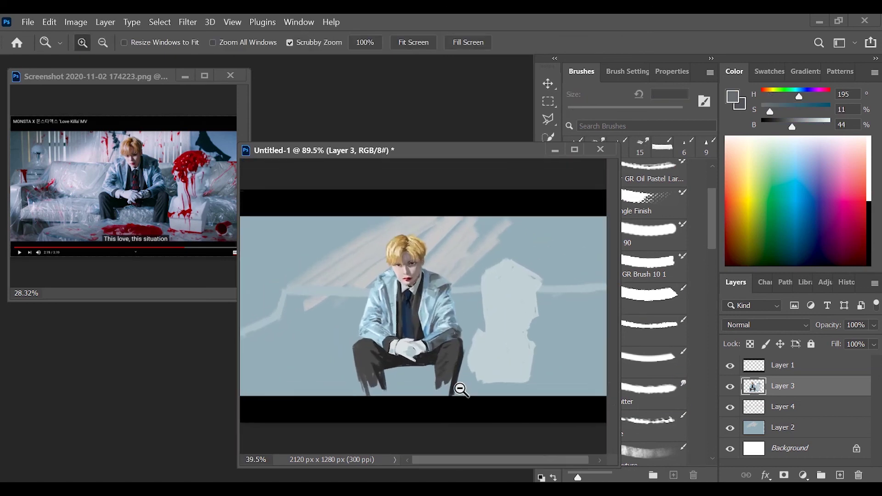
key(b)
alt+click(496, 419)
alt+click(385, 401)
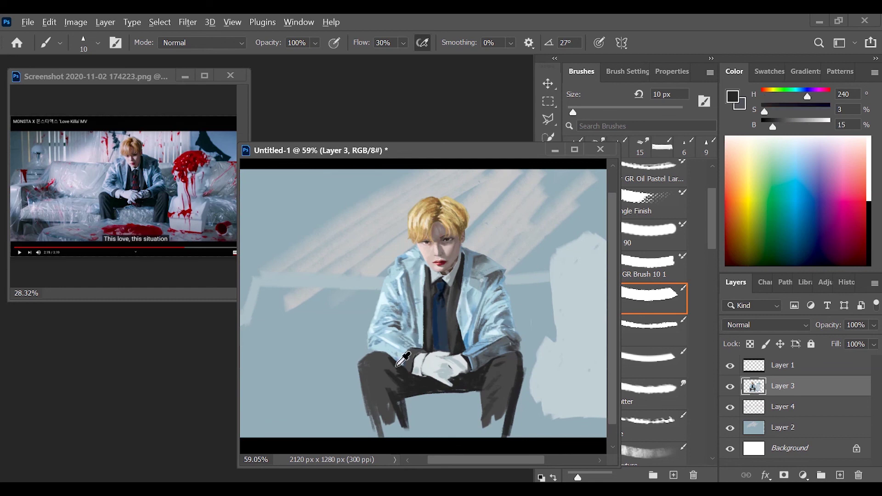
alt+click(385, 401)
drag(383, 399, 391, 426)
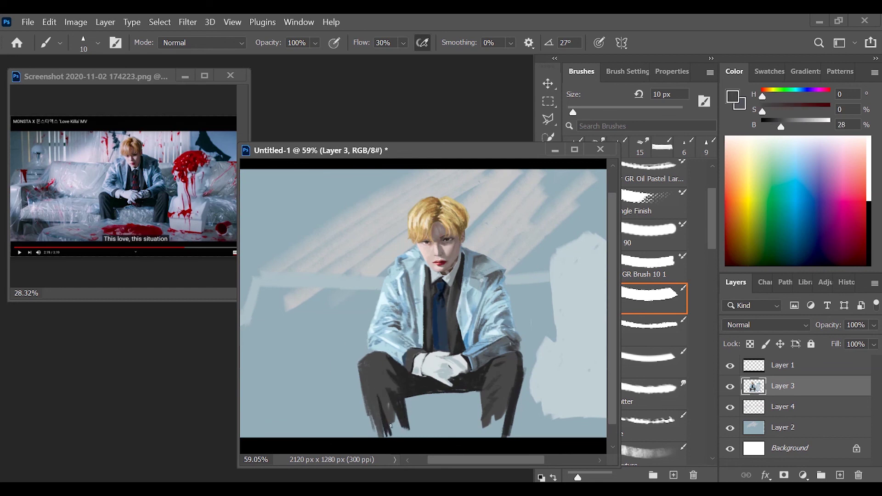
- Add folds to both trouser legs with a 10 px flat brush in grey, H 197, S 12, B 44, and near-black, H 180, S 3, B 14
click(653, 330)
alt+click(507, 344)
drag(363, 360, 364, 393)
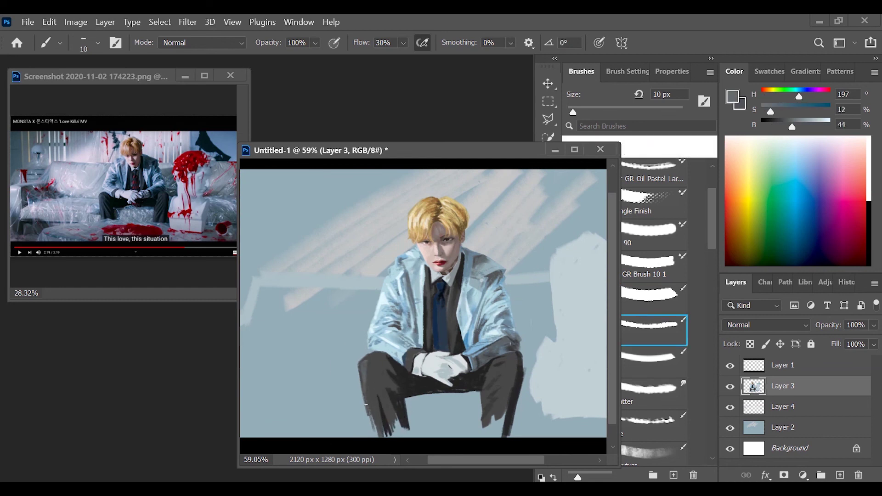
drag(499, 406, 483, 426)
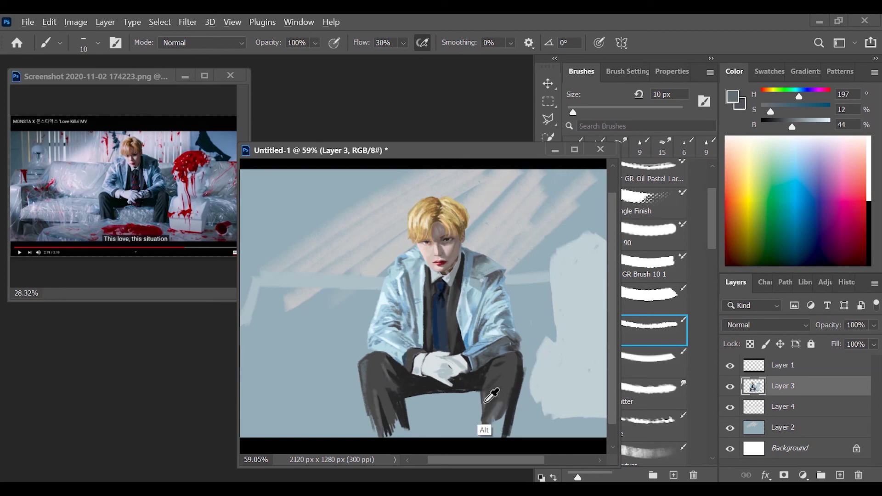
alt+click(487, 404)
drag(468, 396, 462, 396)
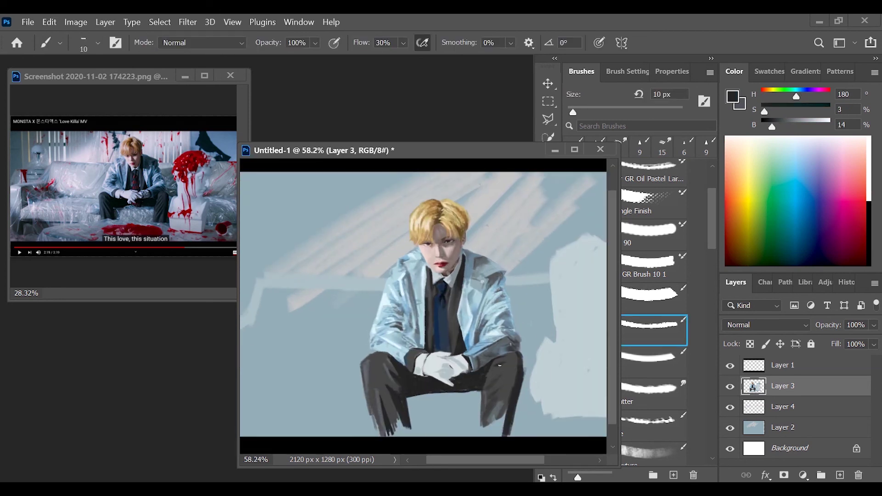
alt+click(500, 432)
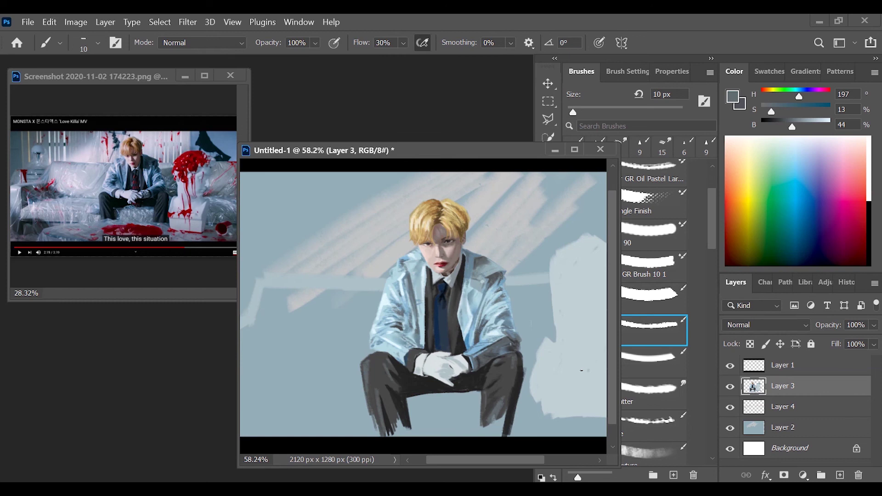
- Repaint the clasped gloved hands with a 10 px brush in light grey, H 193, S 4, B 89
key(z)
click(445, 331)
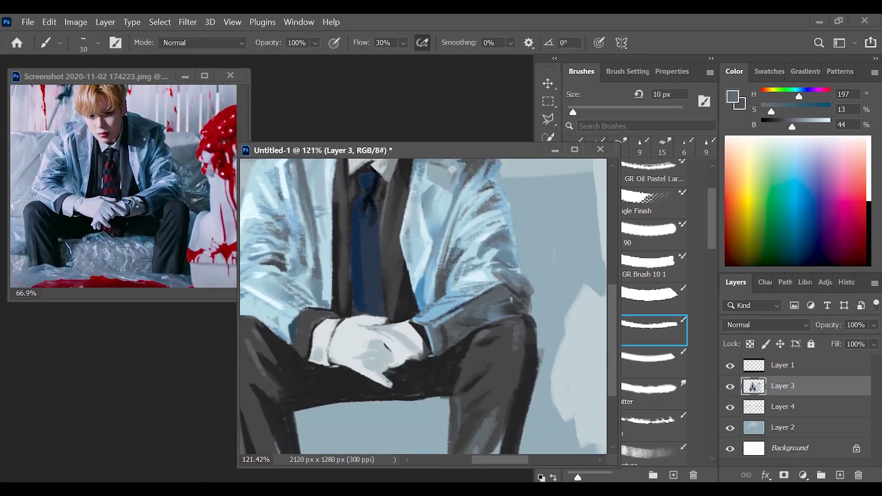
alt+click(386, 330)
mouse_move(422, 348)
mouse_down()
mouse_move(382, 284)
mouse_move(386, 345)
mouse_up()
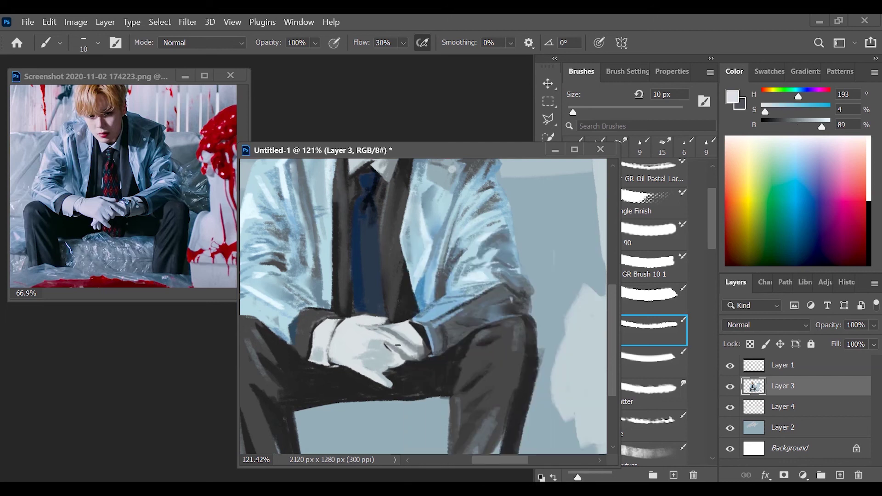
alt+click(405, 362)
alt+click(416, 345)
- Define the dark areas around the gloves and cuffs with a 9 px brush in H 0, S 0, B 28 and H 0, S 0, B 13
key(h)
key(period)
alt+click(420, 373)
mouse_move(416, 374)
mouse_down()
mouse_move(428, 381)
mouse_move(466, 353)
mouse_up()
key(h)
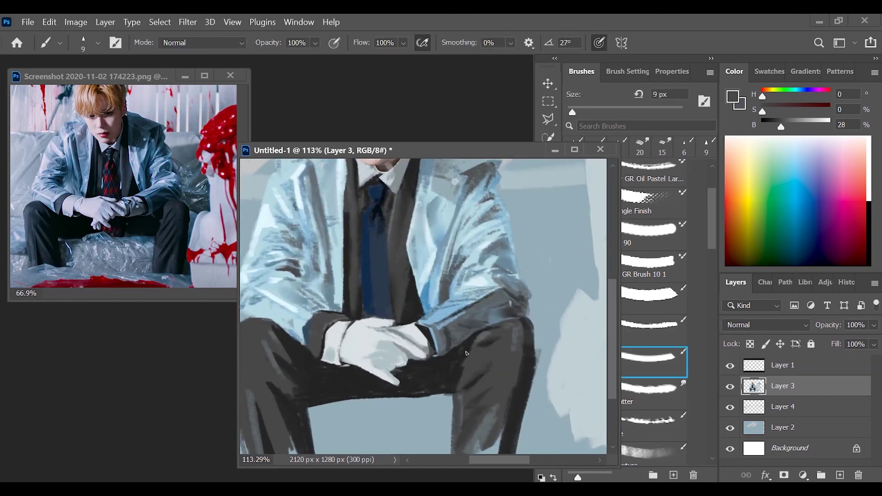
alt+click(389, 372)
mouse_move(398, 384)
mouse_down()
mouse_move(366, 366)
mouse_move(404, 390)
mouse_up()
key(z)
drag(459, 384, 471, 384)
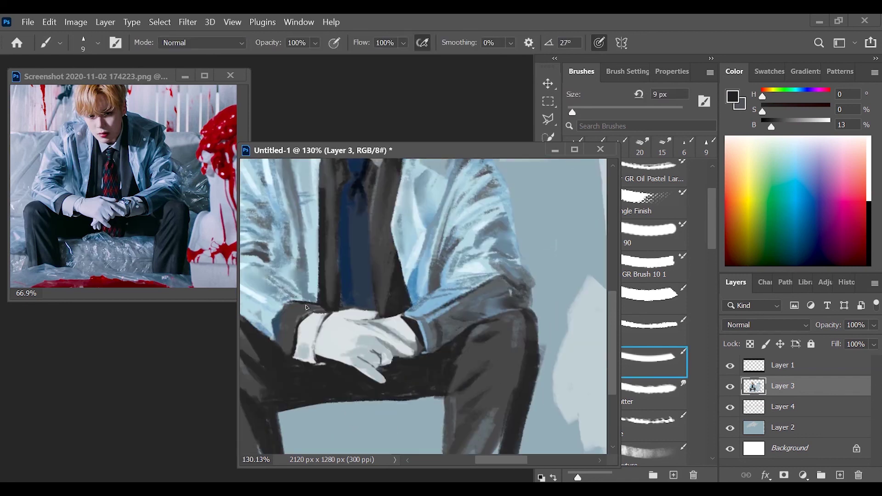
- Add fingers below the clasped gloves in light grey, H 193, S 4, B 89, and blue-grey, H 191, S 11, B 77
alt+click(372, 360)
key(z)
drag(377, 327, 419, 382)
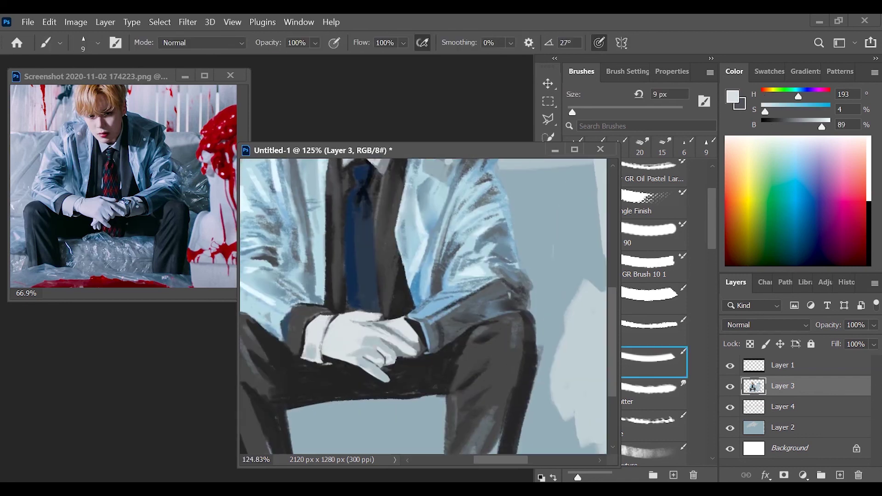
mouse_move(348, 383)
mouse_down()
mouse_move(360, 394)
mouse_move(350, 390)
mouse_up()
alt+click(359, 382)
drag(354, 382, 356, 391)
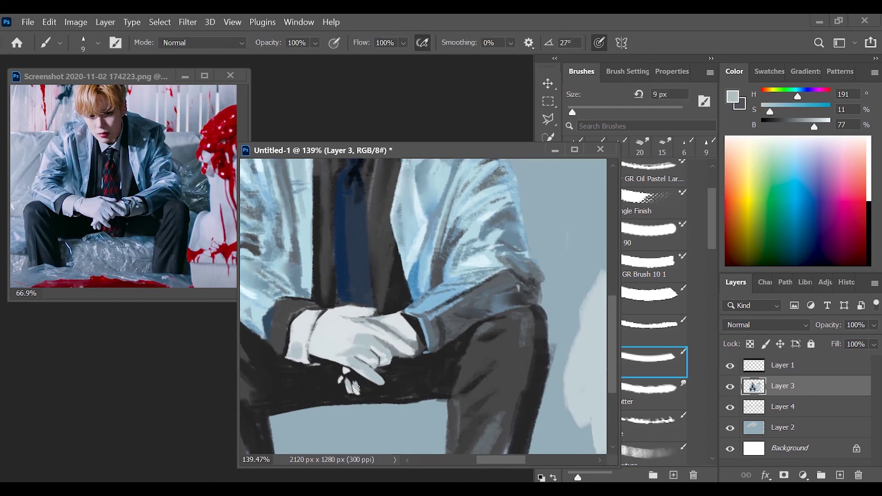
- Shade and shape the gloved fingers with sampled tones, including mid grey, H 190, S 8, B 60
alt+click(393, 374)
key(z)
drag(448, 371, 452, 374)
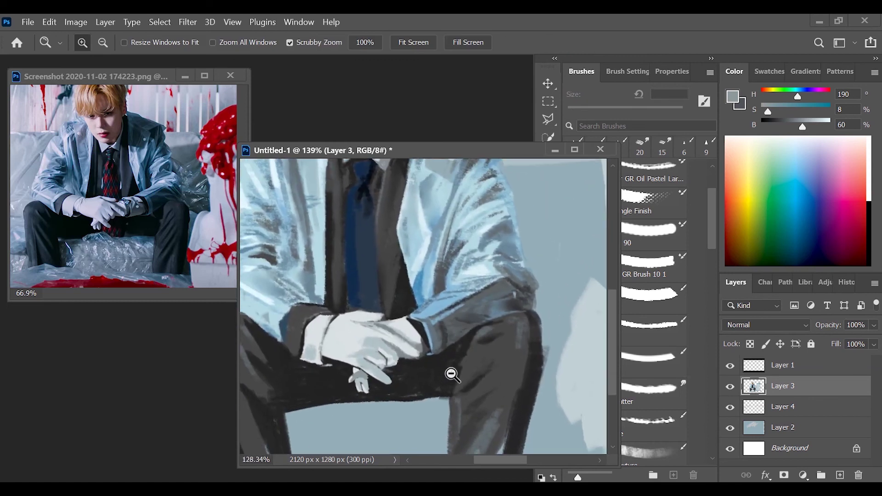
key(b)
scroll(388, 407, up, 1)
alt+click(388, 407)
mouse_move(385, 394)
mouse_down()
mouse_move(405, 405)
mouse_move(435, 393)
mouse_move(401, 425)
mouse_up()
scroll(388, 399, up, 1)
alt+click(377, 413)
alt+click(382, 398)
alt+click(437, 381)
scroll(436, 386, up, 1)
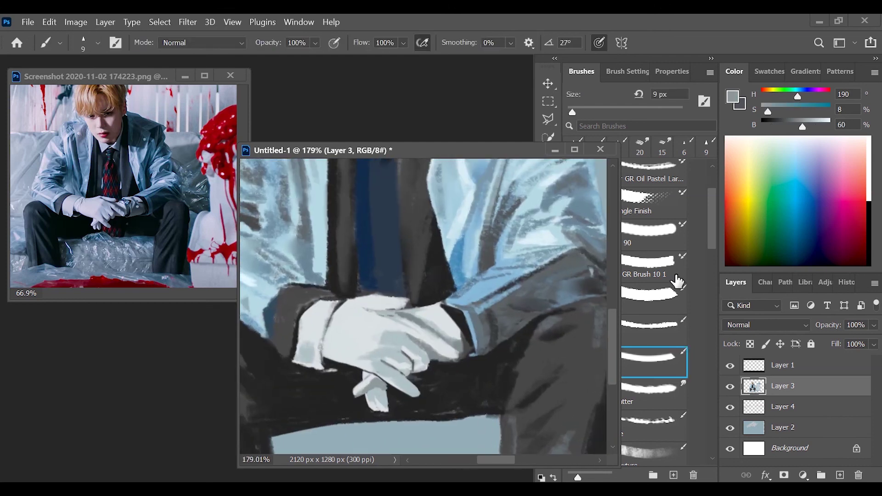
- Refine the gloved fingers with a 4 px flat brush in light grey, H 192, S 4, B 88
click(653, 329)
alt+click(380, 411)
key(bracketleft)
key(bracketleft)
key(bracketleft)
key(bracketleft)
key(bracketleft)
alt+click(390, 395)
mouse_move(404, 405)
mouse_down()
mouse_move(394, 419)
mouse_move(456, 366)
mouse_up()
alt+click(425, 356)
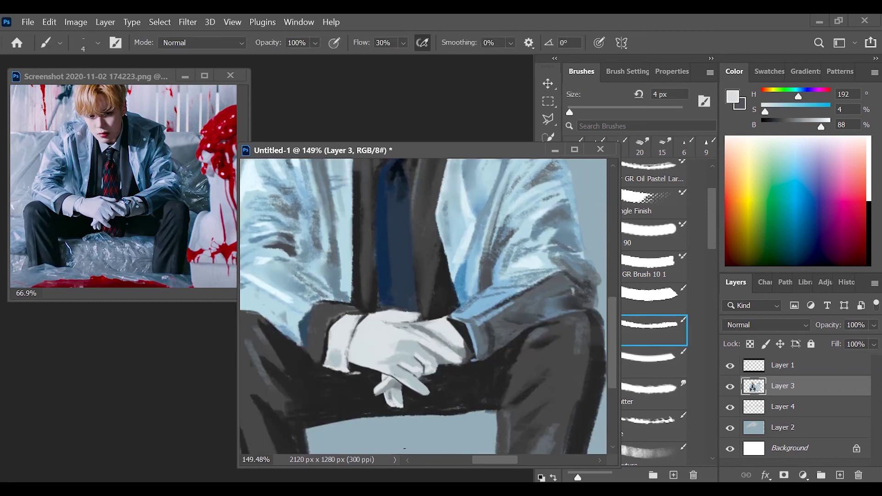
- Clean up the edges of the gloves and wrists with sampled tones, including light grey, H 193, S 4, B 89
alt+click(468, 395)
drag(468, 396, 519, 387)
alt+click(400, 355)
alt+click(401, 334)
alt+click(385, 317)
mouse_move(384, 317)
mouse_down()
mouse_move(363, 317)
mouse_move(382, 317)
mouse_up()
alt+click(429, 294)
alt+click(395, 321)
drag(419, 403, 445, 416)
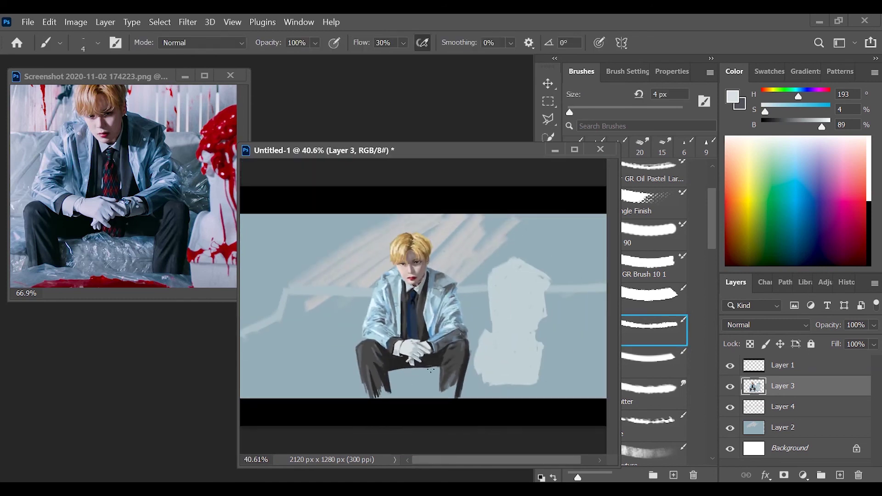
- Touch up the trouser legs with a 4 px brush in near-black, H 240, S 3, B 14
drag(429, 407, 464, 407)
alt+click(340, 355)
drag(338, 356, 327, 432)
drag(464, 402, 433, 395)
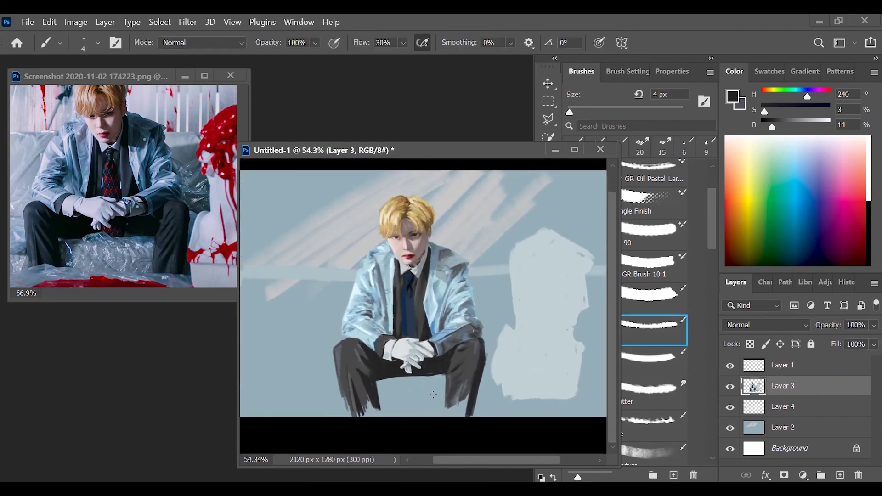
- Touch up the jacket front with sampled pale blue, H 195, S 15, B 94
drag(457, 292, 457, 337)
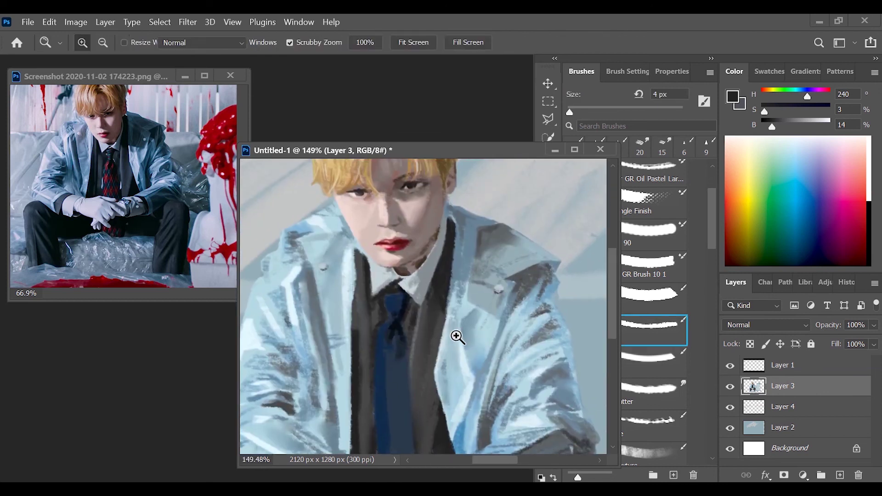
key(b)
alt+click(457, 337)
key(ctrl+0)
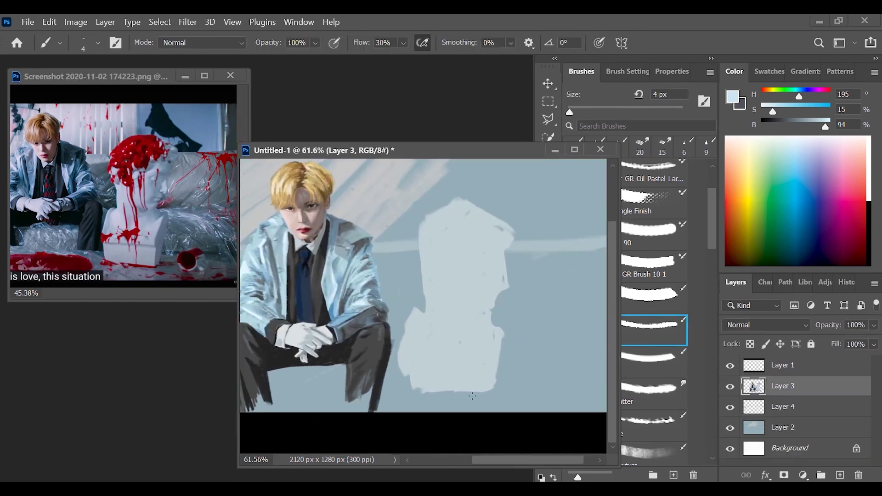
- Lasso around the pale bust shape beside the man and copy it from Layer 3 to a new layer
key(l)
click(449, 183)
click(409, 224)
click(395, 380)
click(420, 404)
click(531, 390)
click(530, 215)
click(499, 184)
click(450, 186)
key(ctrl+j)
- Hide the copied bust layer, erase the original bust from Layer 3, and show the selected copy again
click(730, 387)
click(755, 408)
key(e)
mouse_move(441, 204)
mouse_down()
mouse_move(425, 381)
mouse_move(487, 294)
mouse_move(436, 276)
mouse_up()
click(795, 388)
click(731, 386)
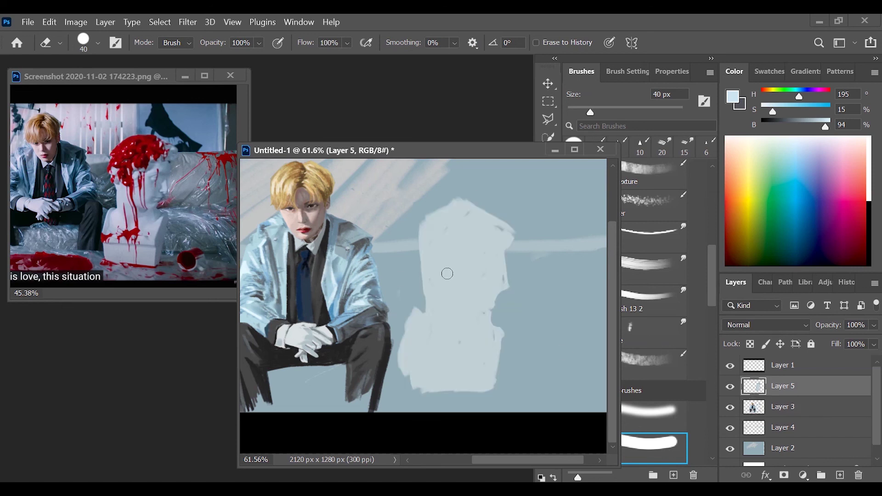
- Widen the head of the bust on its own layer using a larger brush in pale blue-grey, H 196, S 9, B 84
key(b)
key(bracketright)
key(bracketright)
key(bracketright)
key(bracketright)
key(bracketright)
key(bracketright)
key(bracketright)
key(bracketright)
key(bracketright)
alt+click(468, 289)
drag(421, 221, 420, 264)
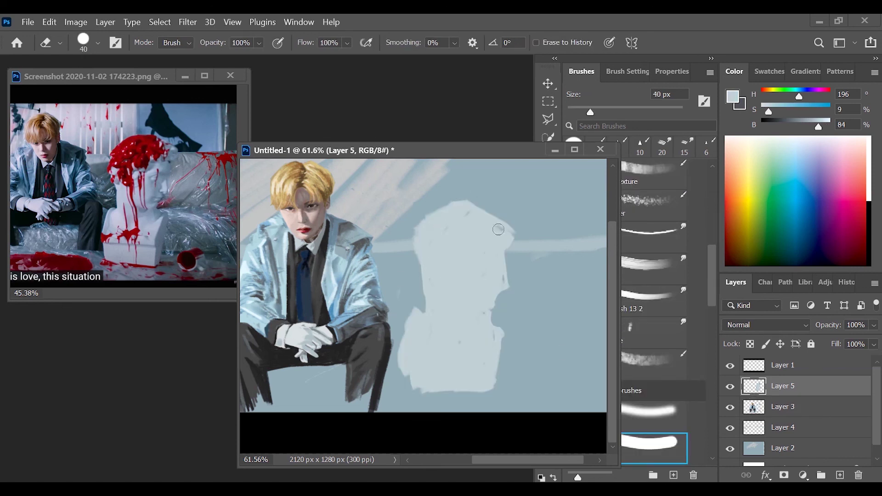
- Reshape the bust's base into a blocky plinth, shading its side plane and front ledge with light grey using a 30 px brush
drag(414, 315, 400, 361)
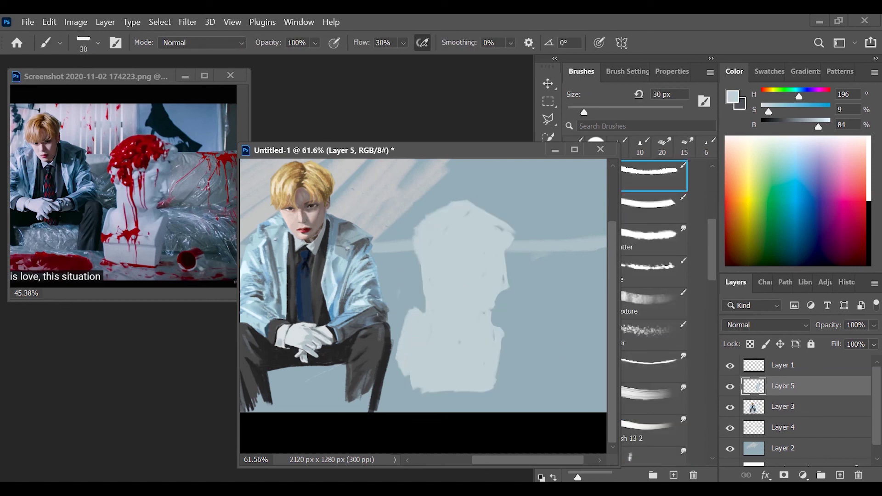
mouse_move(489, 386)
mouse_down()
mouse_move(430, 330)
mouse_move(463, 376)
mouse_up()
alt+click(464, 377)
drag(405, 366, 473, 373)
drag(500, 328, 482, 393)
mouse_move(500, 344)
mouse_down()
mouse_move(491, 393)
mouse_move(435, 391)
mouse_up()
alt+click(467, 374)
key(e)
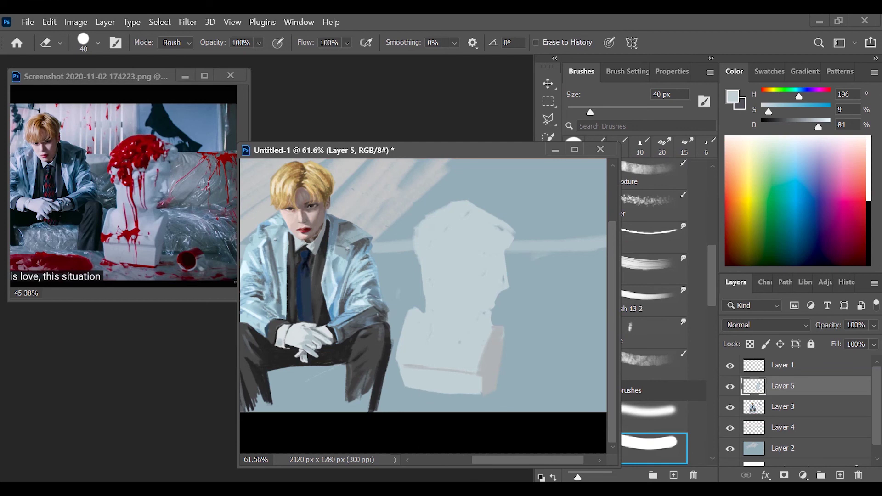
- Deepen the plinth's side plane and the bust's back shoulder with sampled grey, H 197, S 4, B 71
key(b)
alt+click(496, 366)
drag(492, 343, 477, 328)
drag(414, 311, 411, 321)
- Rough in the bust's facial profile with a 15 px brush, alternating grey H 197, S 4, B 71 and pale blue-grey H 196, S 9, B 84
key(bracketleft)
key(bracketleft)
key(bracketleft)
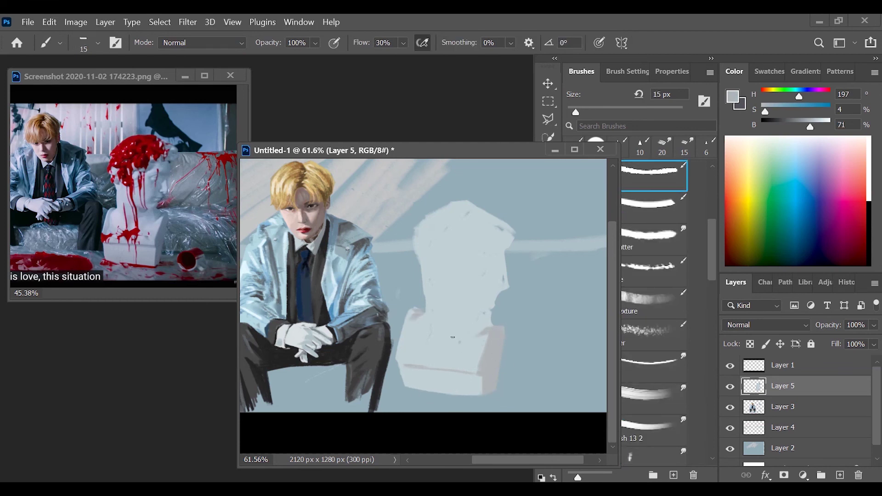
alt+click(376, 354)
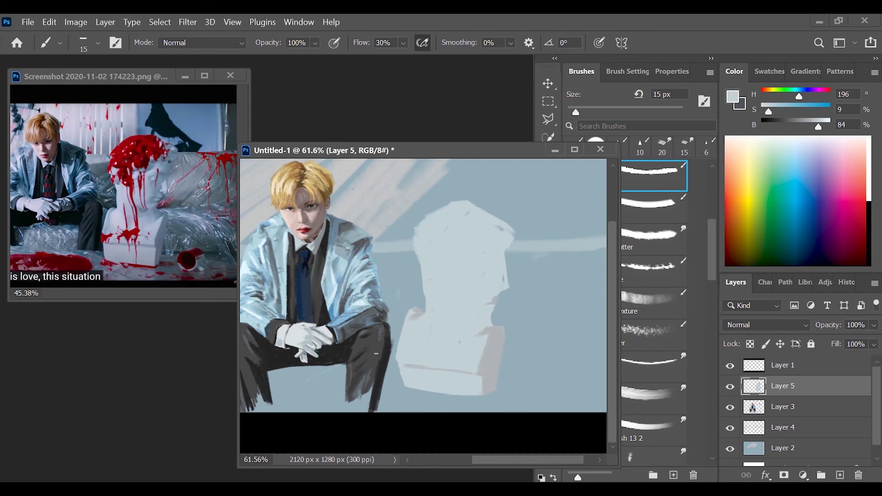
alt+click(506, 292)
alt+scroll(522, 362, up, 1)
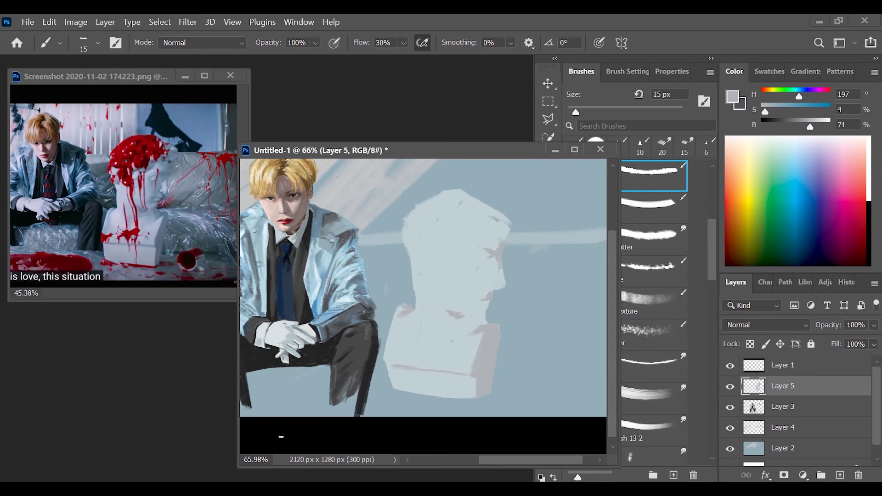
alt+click(510, 248)
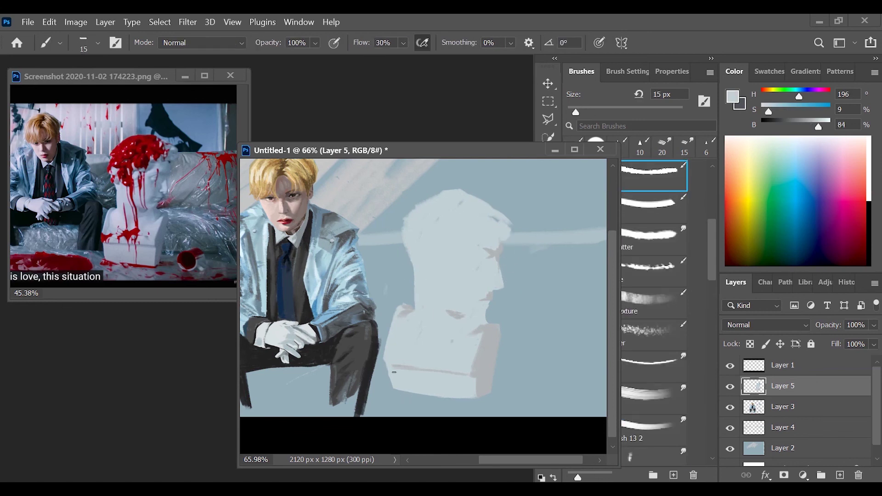
alt+click(474, 297)
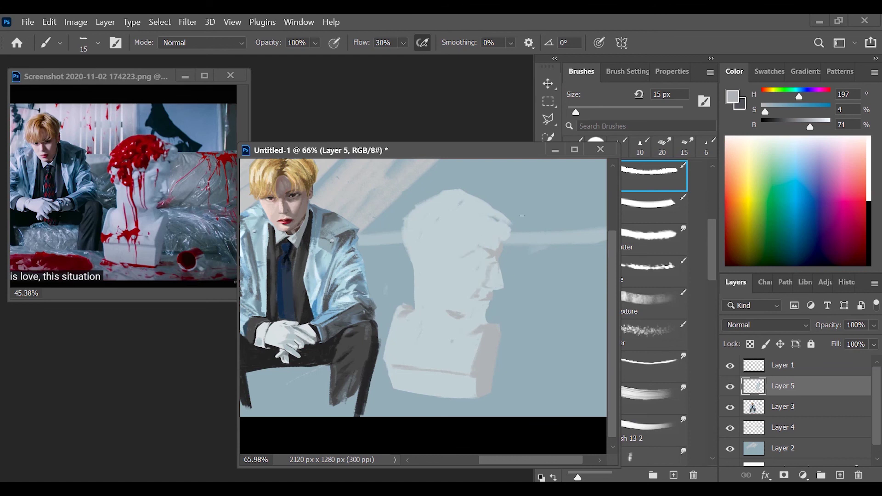
mouse_move(522, 215)
mouse_down()
mouse_move(544, 345)
mouse_move(473, 260)
mouse_up()
- Darken the bust's brow, eye socket and nose shadows using a 9 px brush in grey, H 197, S 7, B 59
key(bracketleft)
key(bracketleft)
alt+click(496, 278)
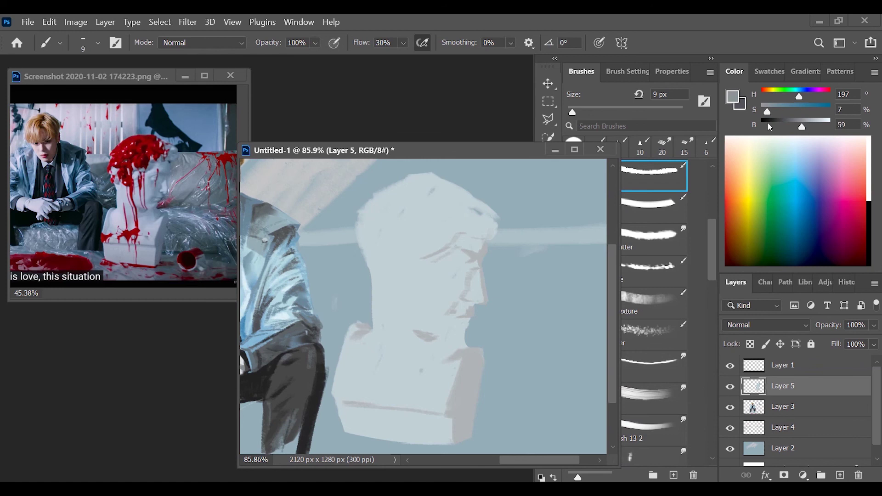
drag(484, 258, 476, 287)
alt+click(467, 316)
- Trim the bust's profile with a 10 px eraser and refine its lips and chin with a 9 px brush in sampled greys
key(e)
key(bracketleft)
key(bracketleft)
key(bracketleft)
key(bracketleft)
key(bracketleft)
key(bracketleft)
key(bracketleft)
key(b)
alt+click(461, 346)
alt+click(471, 303)
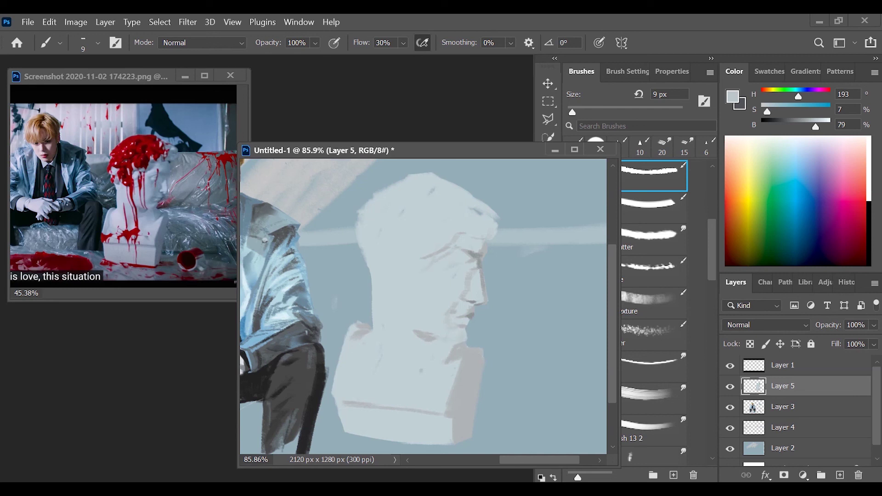
- Paint the bust's eye and the shadow behind the jaw with a 9 px brush in grey, H 195, S 5, B 67
alt+click(445, 279)
alt+click(456, 275)
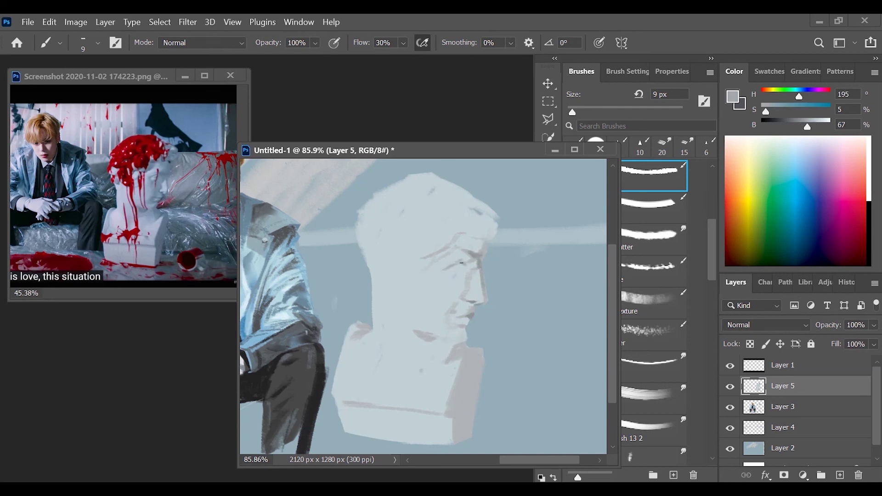
drag(483, 371, 494, 370)
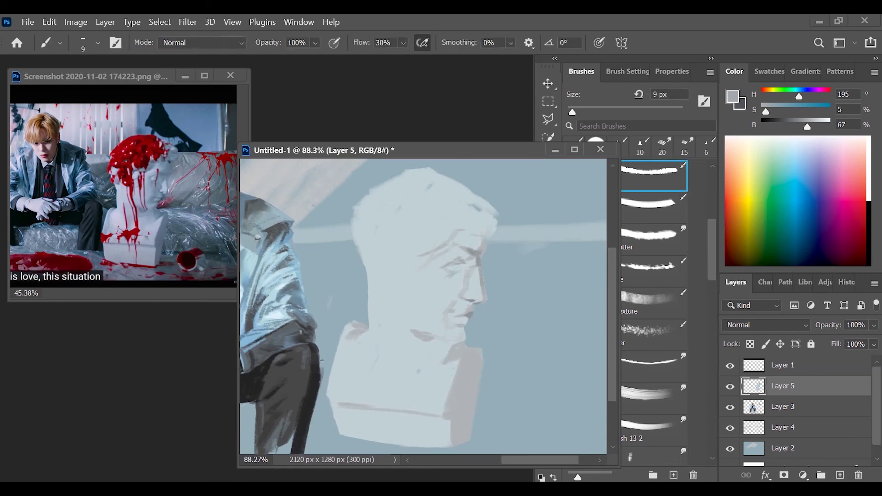
key(z)
mouse_move(490, 223)
mouse_down()
mouse_move(441, 230)
mouse_move(477, 270)
mouse_move(460, 294)
mouse_up()
key(b)
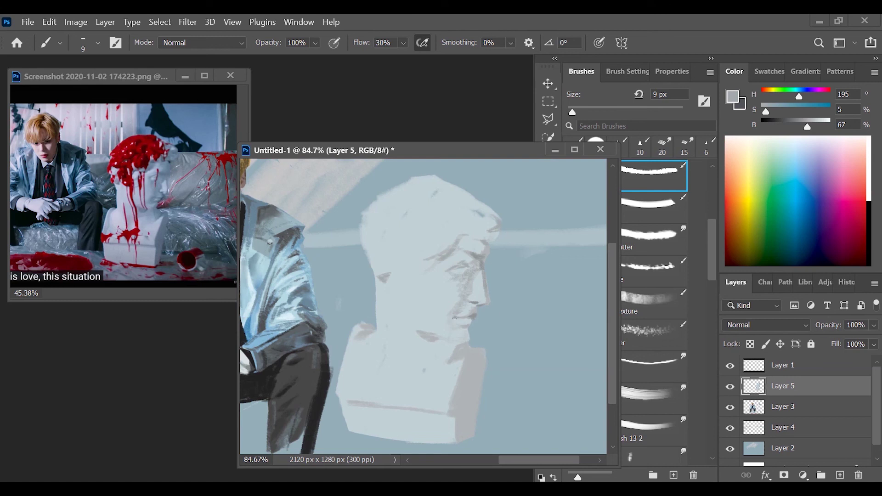
- Refine the bust's eye and cheek shading, clean the crown's outline, and shade the front of the hair in grey, H 193, S 5, B 69
alt+click(474, 256)
alt+click(472, 279)
alt+click(380, 236)
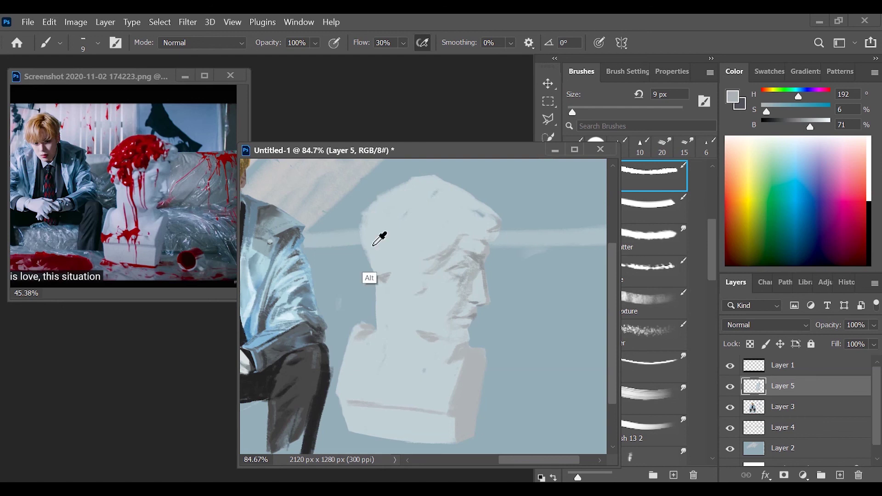
key(e)
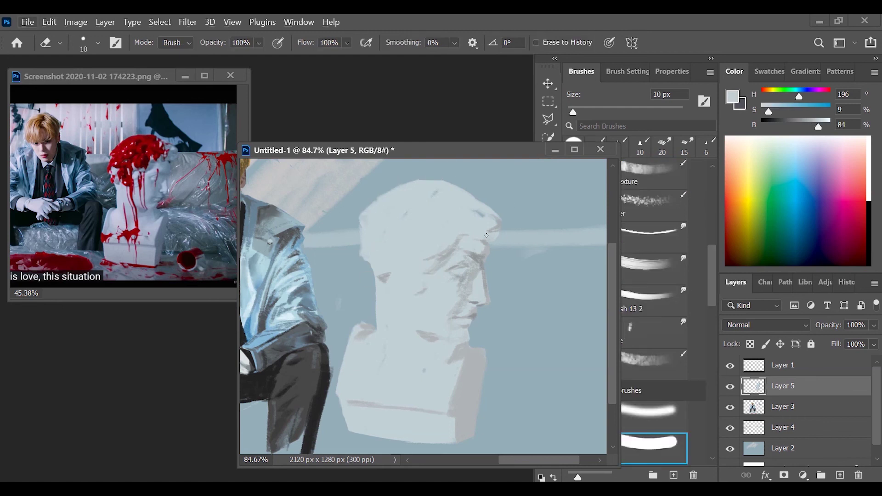
key(b)
alt+click(502, 223)
key(r)
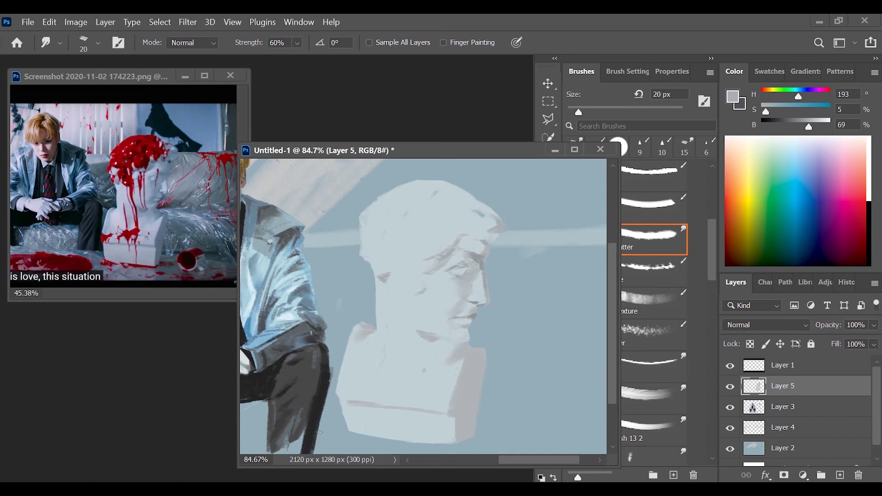
- Model the bust's neck, chest and plinth edge with sampled greys and pale blue-grey H 196, S 9, B 84
key(b)
alt+click(358, 343)
alt+click(449, 368)
drag(393, 346, 393, 382)
alt+click(467, 410)
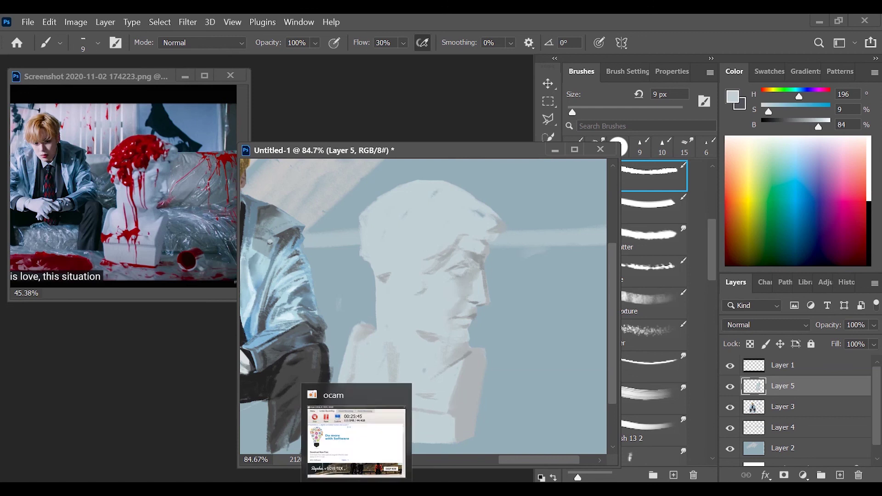
drag(528, 388, 464, 404)
- Choose a saturated red, H 0, S 100, B 67, and cover the bust's hair with paint
drag(820, 89, 762, 90)
drag(769, 110, 830, 111)
mouse_move(426, 237)
mouse_down()
mouse_move(407, 248)
mouse_move(399, 269)
mouse_move(429, 241)
mouse_move(463, 232)
mouse_move(460, 246)
mouse_move(467, 234)
mouse_up()
key(period)
mouse_move(452, 266)
mouse_down()
mouse_move(433, 257)
mouse_move(450, 244)
mouse_move(473, 246)
mouse_up()
- Add red splashes along the plinth's ledge and below the hairline near the ear with a 15 px brush
key(bracketleft)
key(bracketleft)
click(382, 392)
drag(381, 391, 436, 390)
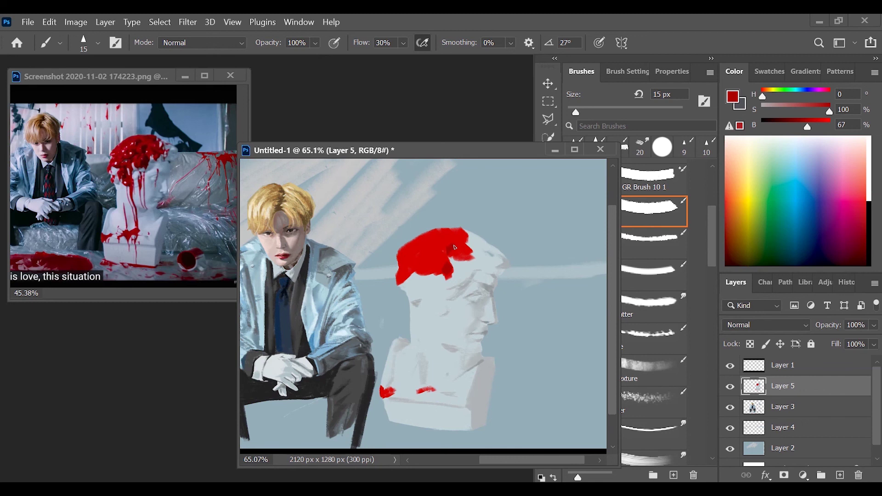
mouse_move(423, 285)
mouse_down()
mouse_move(436, 304)
mouse_move(410, 283)
mouse_up()
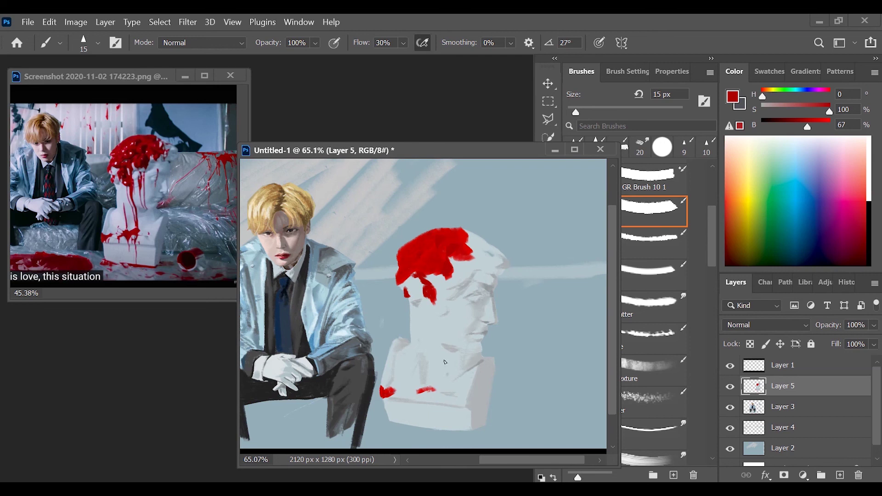
- Paint thin red drips over the bust's eye, cheek, neck, chest and plinth with a 9 px tapered brush
click(654, 275)
drag(423, 344, 429, 390)
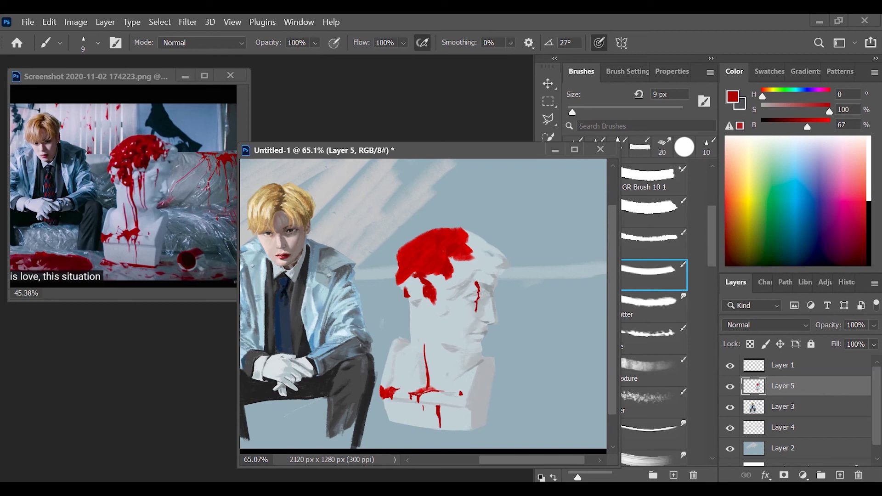
drag(474, 246, 472, 252)
drag(457, 303, 456, 344)
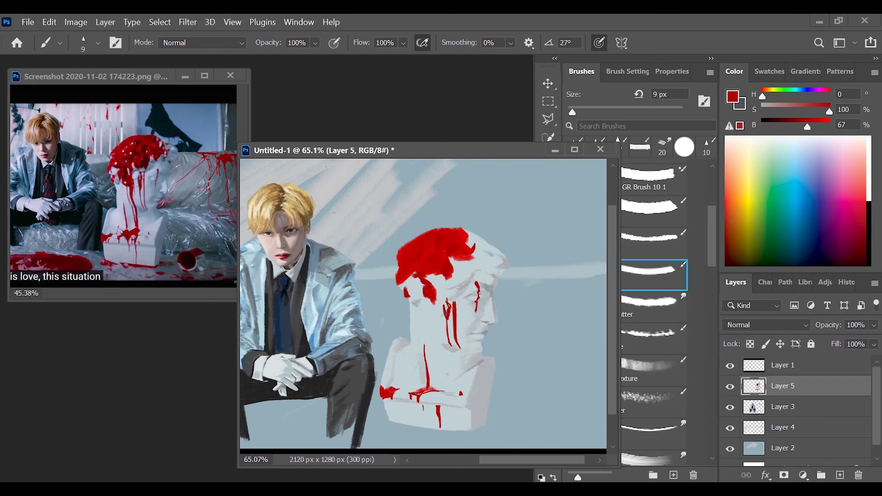
drag(432, 307, 433, 331)
- Extend long red drips down the bust's neck and chest with a 10 px brush, and trim one drip's edge in pale blue-grey, H 196, S 9, B 84
key(bracketright)
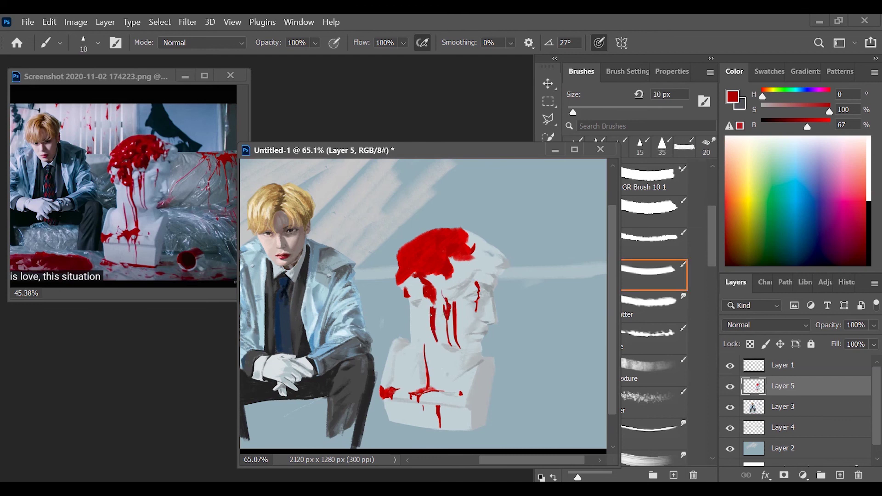
drag(438, 344, 440, 373)
drag(422, 307, 427, 336)
mouse_move(439, 370)
mouse_down()
mouse_move(442, 393)
mouse_move(478, 367)
mouse_up()
key(ctrl+space)
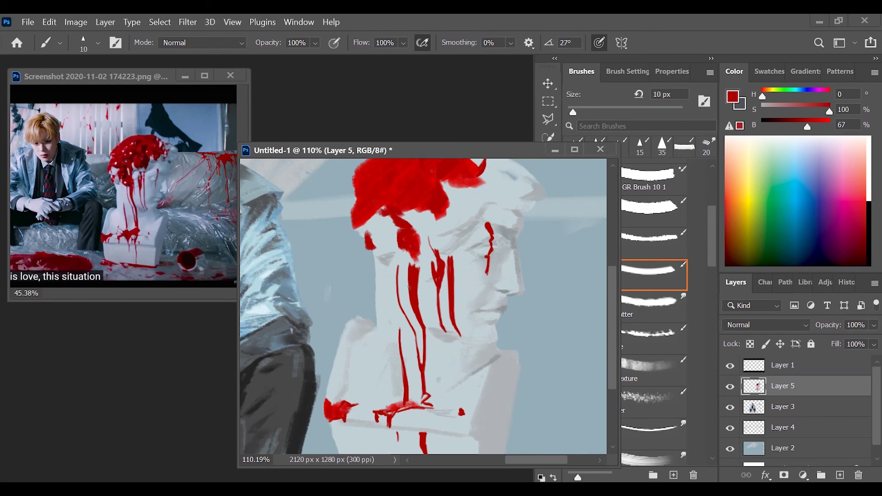
alt+click(404, 312)
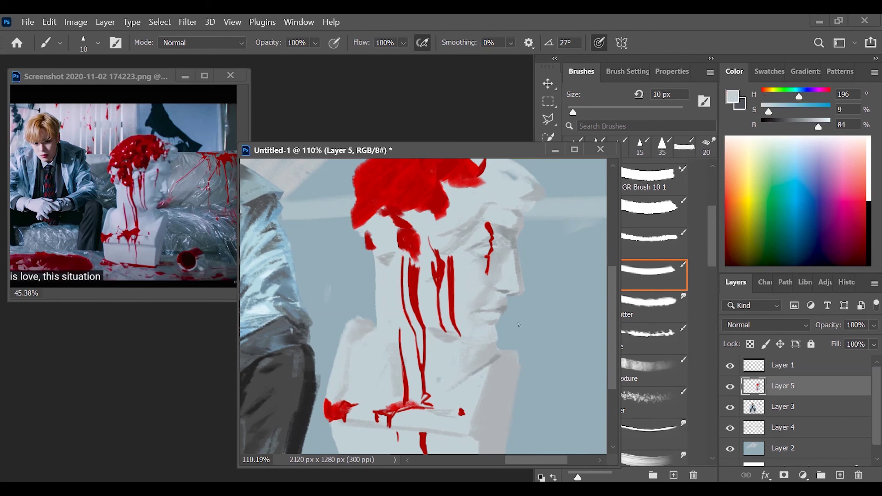
scroll(394, 241, down, 1)
- Mix a darker red, H 0, S 100, B 52, and connect the neck drips to the hair's lower edge in sampled reds
alt+click(395, 240)
drag(436, 278, 433, 273)
drag(808, 128, 797, 127)
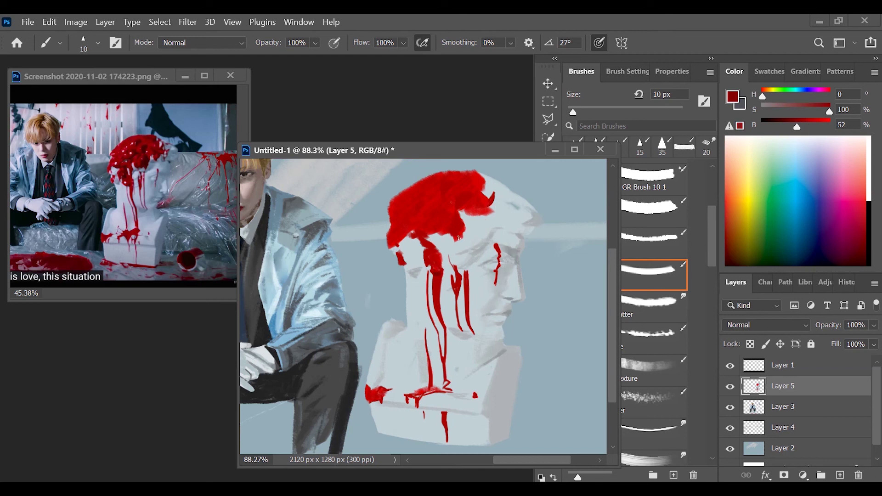
alt+click(434, 213)
alt+click(440, 250)
drag(427, 244, 436, 228)
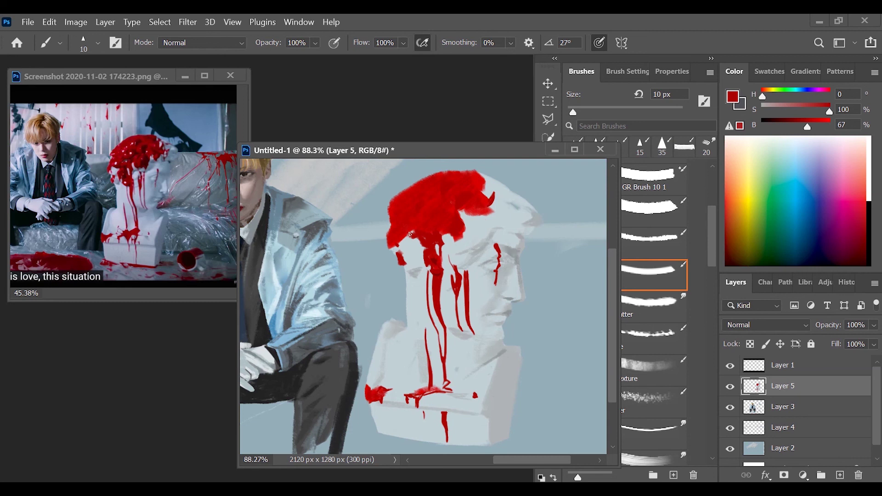
- Shade the drips, ledge splashes and underside of the red hair with an 8 px brush in dark red, H 0, S 100, B 53
alt+click(441, 253)
key(comma)
key(comma)
scroll(503, 294, up, 1)
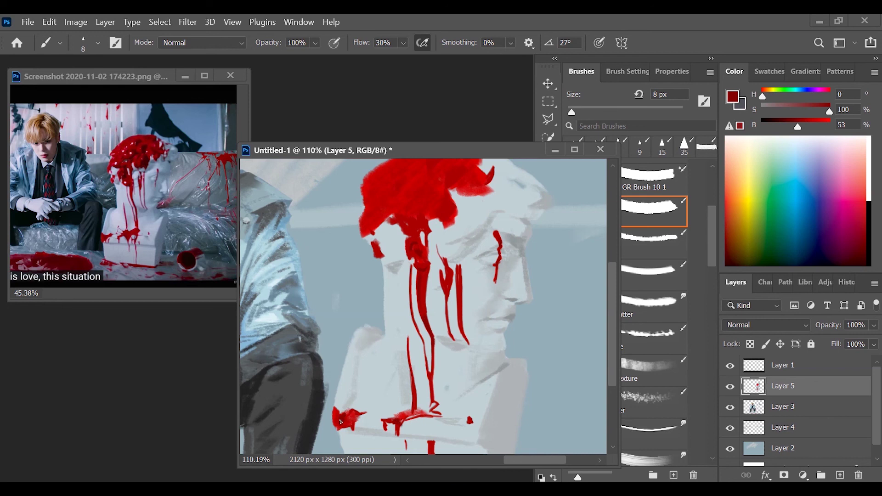
drag(457, 284, 497, 350)
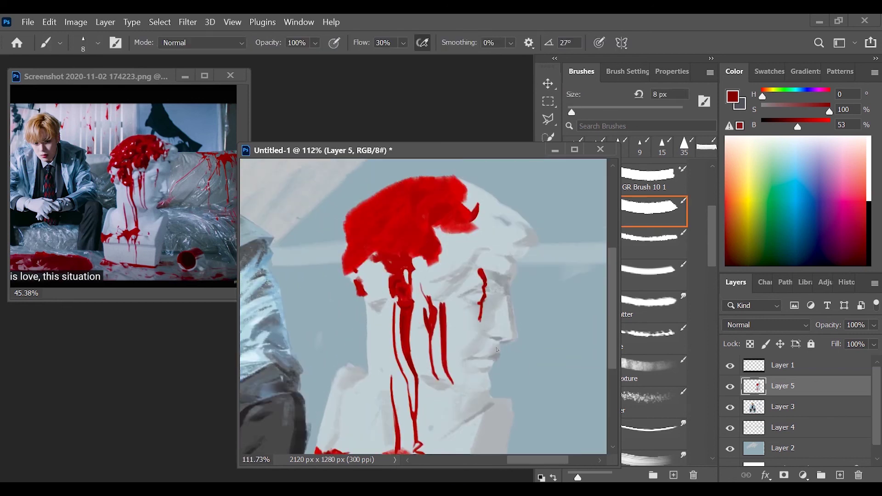
mouse_move(418, 258)
mouse_down()
mouse_move(438, 257)
mouse_move(451, 212)
mouse_move(443, 223)
mouse_up()
- Soften the area between the bust's brow and cheek drips with pale grey, H 198, S 7, B 75
alt+click(462, 195)
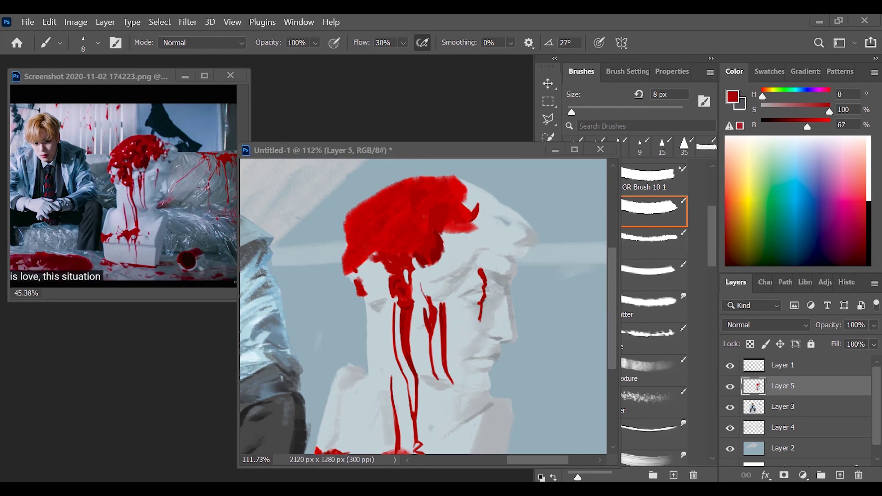
drag(514, 327, 524, 317)
alt+click(483, 307)
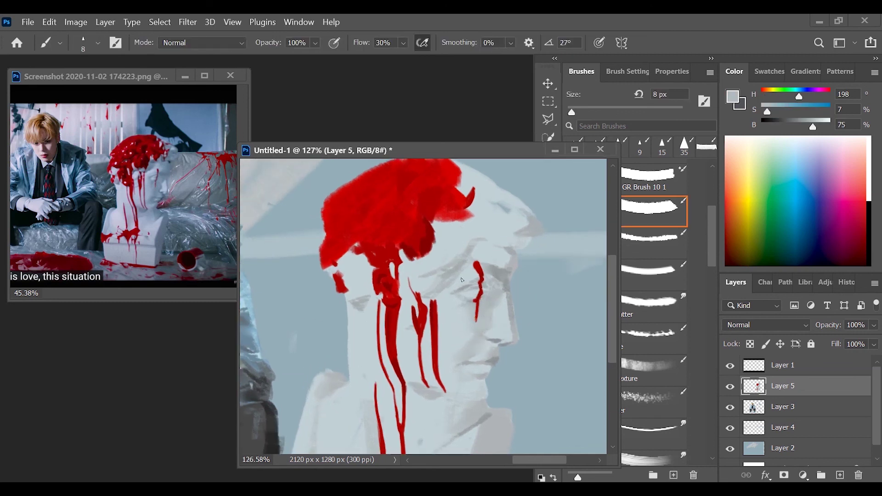
drag(462, 280, 450, 282)
- Build ragged curls at the front of the red hair, alternating dark red B 53 and brighter red B 67
alt+click(438, 307)
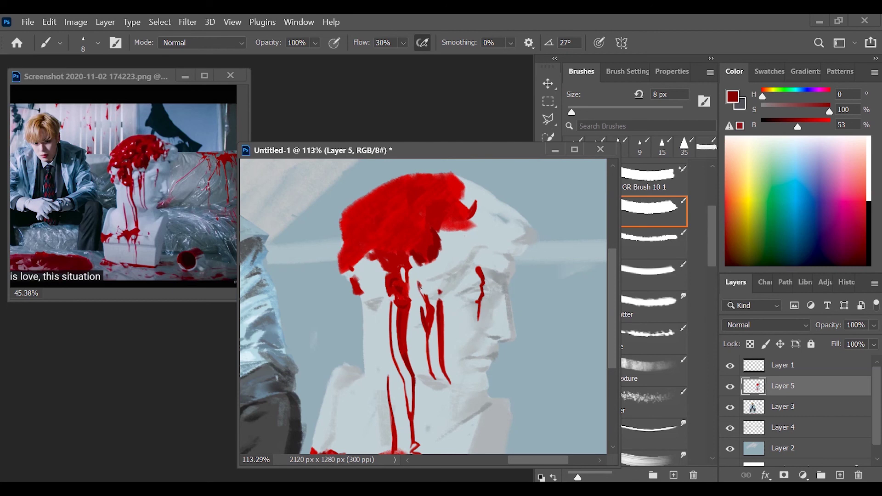
mouse_move(438, 250)
mouse_down()
mouse_move(435, 270)
mouse_move(423, 268)
mouse_move(506, 315)
mouse_move(474, 234)
mouse_up()
alt+click(434, 257)
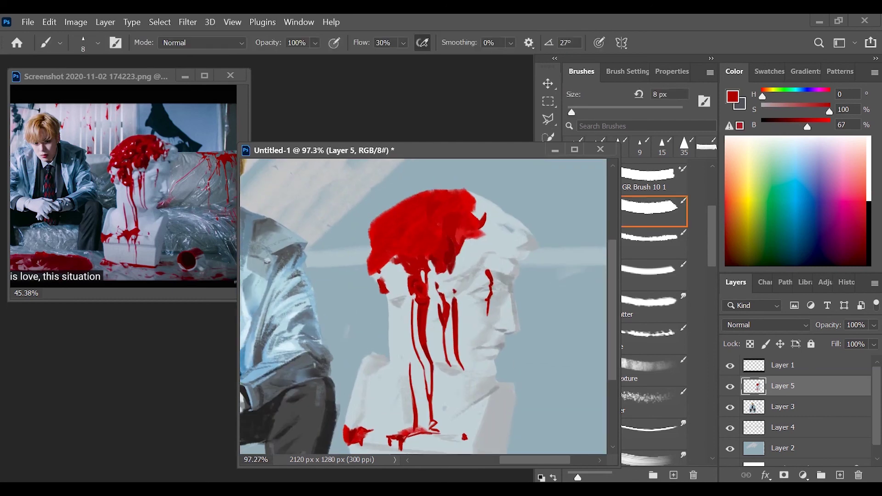
drag(560, 283, 579, 282)
alt+click(474, 241)
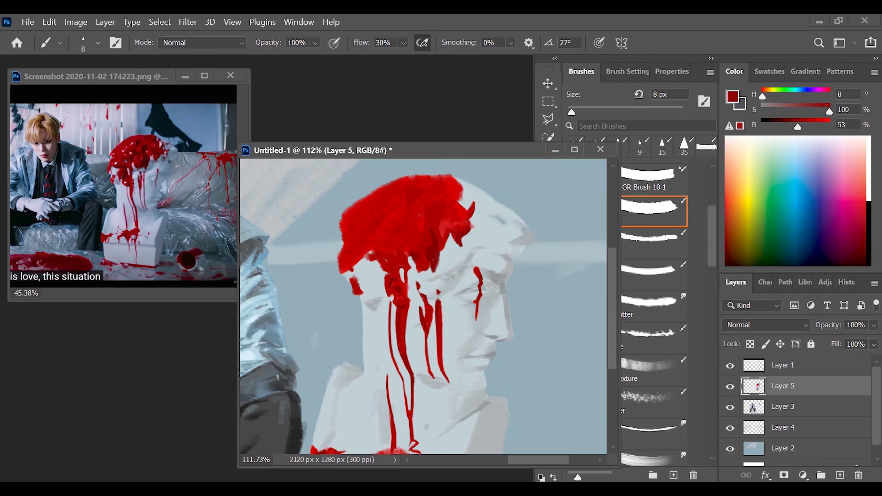
- Break up the hair's lower back edge with dark red shadows and small pale gaps
mouse_move(363, 259)
mouse_down()
mouse_move(396, 271)
mouse_move(380, 265)
mouse_up()
drag(496, 263, 408, 290)
alt+click(374, 286)
scroll(551, 324, down, 5)
scroll(551, 324, up, 4)
- Add dark red locks near the hair's crown, H 0, S 100, B 53, and sample grey H 195, S 5, B 61 from the bust
alt+click(436, 227)
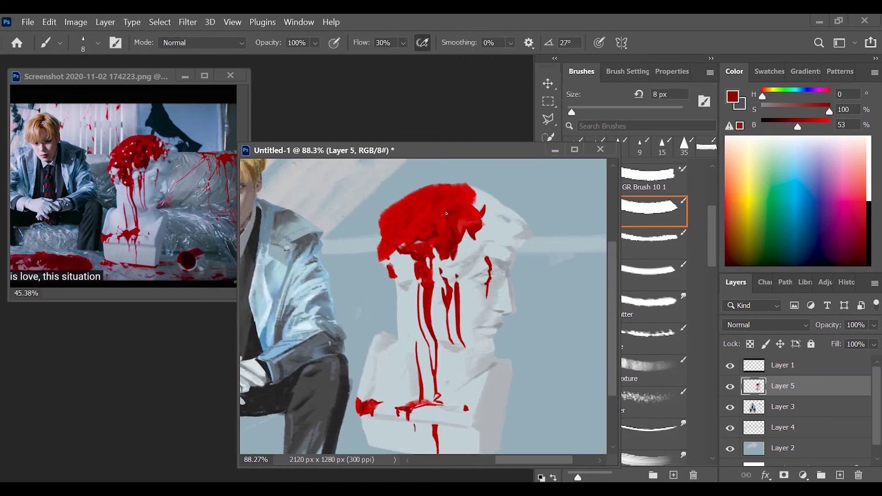
drag(472, 188, 482, 189)
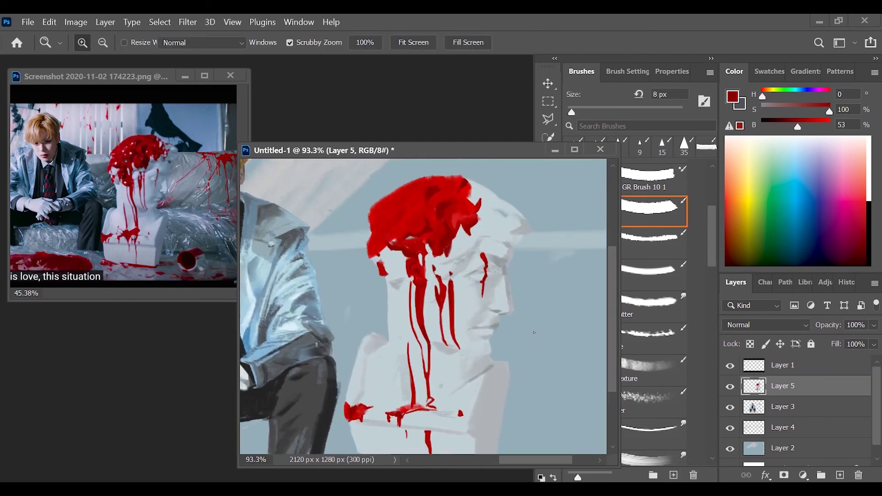
alt+click(385, 250)
alt+click(436, 242)
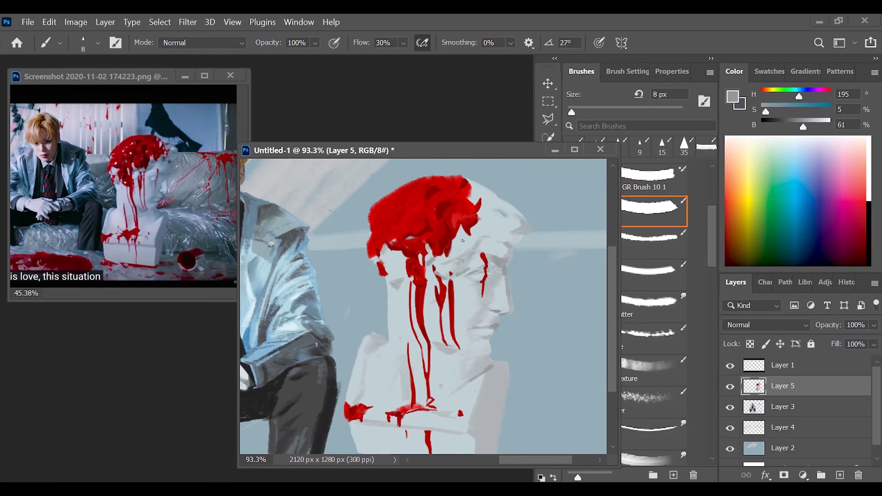
- Shade beneath the front curls with grey H 187, S 6, B 62, and add thin red flecks above the forehead, S 96, B 71
drag(449, 258, 437, 259)
alt+click(410, 229)
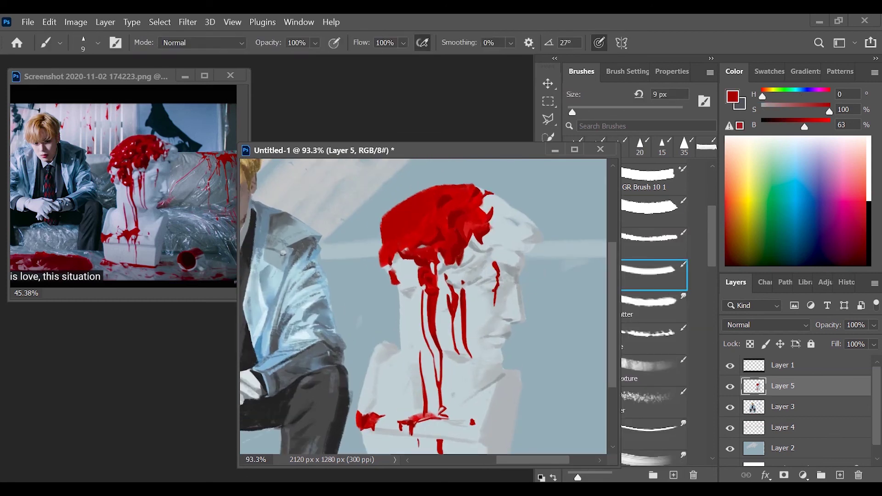
alt+click(522, 245)
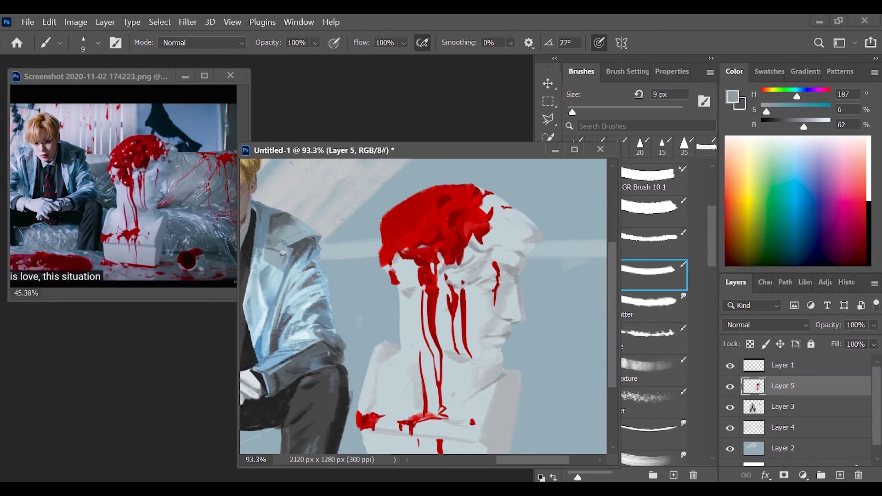
alt+click(495, 281)
drag(495, 281, 443, 246)
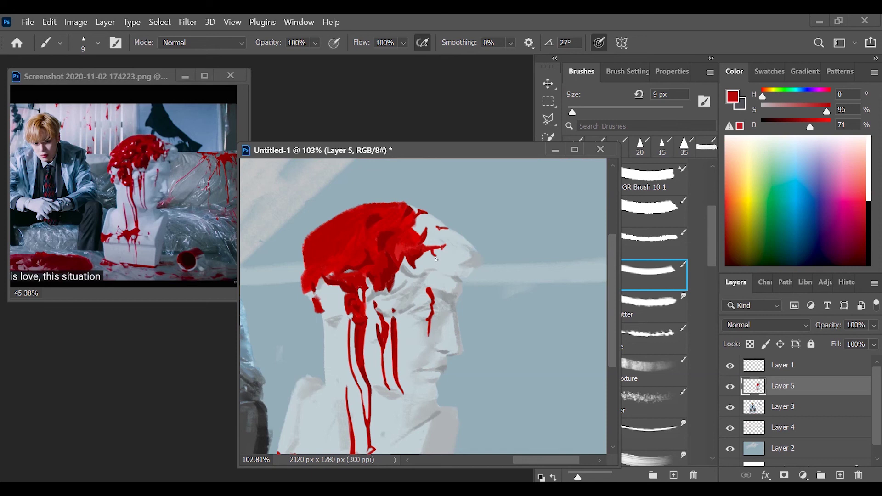
- Paint a forked red splatter reaching from the front curls onto the bust's forehead, H 0, S 95, B 67
alt+click(438, 257)
drag(436, 239, 404, 209)
alt+click(358, 175)
alt+click(299, 266)
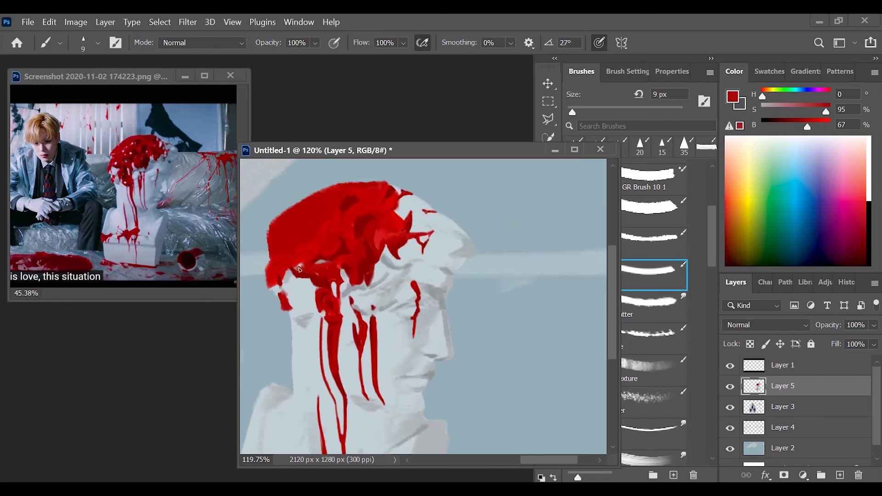
drag(429, 245, 406, 257)
drag(416, 206, 417, 221)
- Blend the grey tones around the bust's temple with a 10 px smudge brush at 60% strength
alt+click(497, 339)
click(650, 307)
scroll(473, 253, up, 2)
key(bracketleft)
key(bracketleft)
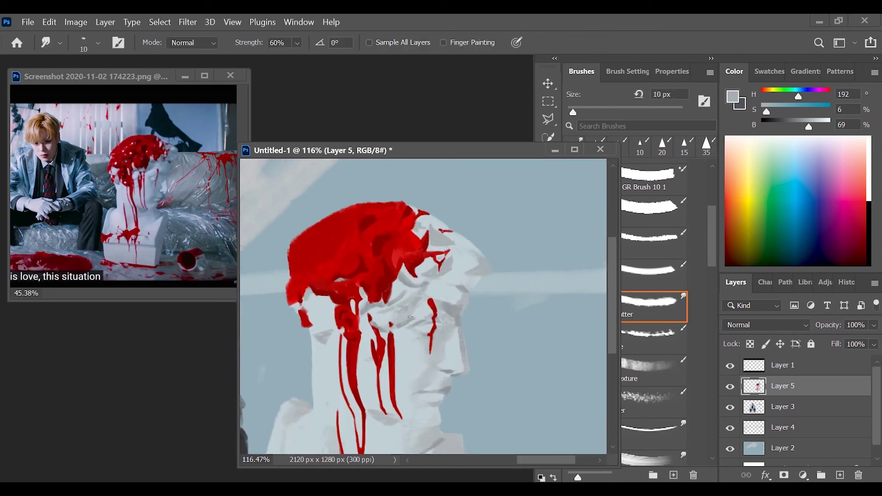
- Dot small pure white highlights over the wet red hair with a 9 px brush
key(b)
key(d)
key(x)
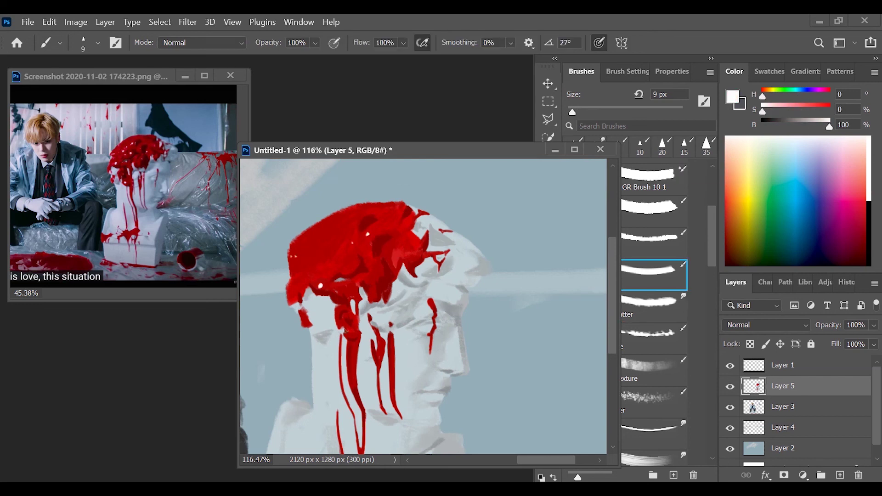
scroll(552, 338, down, 3)
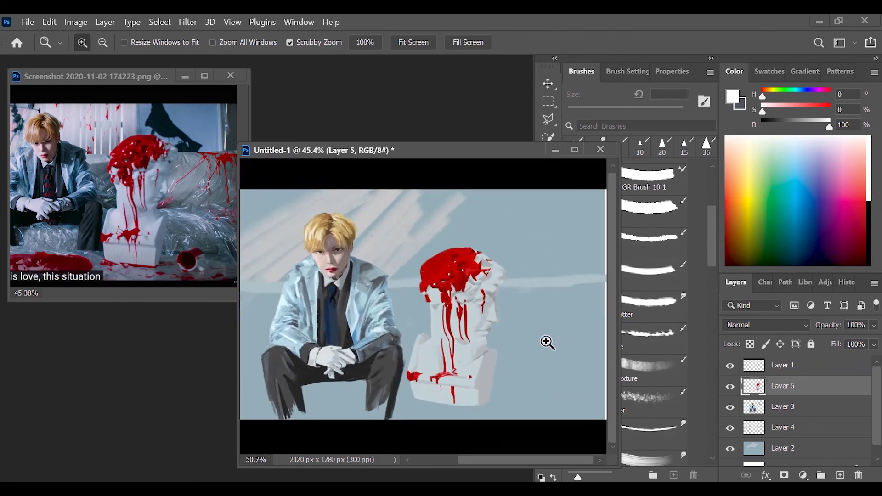
- Thicken the central red splash on the bust's ledge with H 0, S 100, B 67, and run drips down the base
scroll(407, 348, up, 3)
alt+click(356, 365)
mouse_move(367, 360)
mouse_down()
mouse_move(339, 361)
mouse_move(399, 355)
mouse_move(384, 369)
mouse_move(426, 360)
mouse_up()
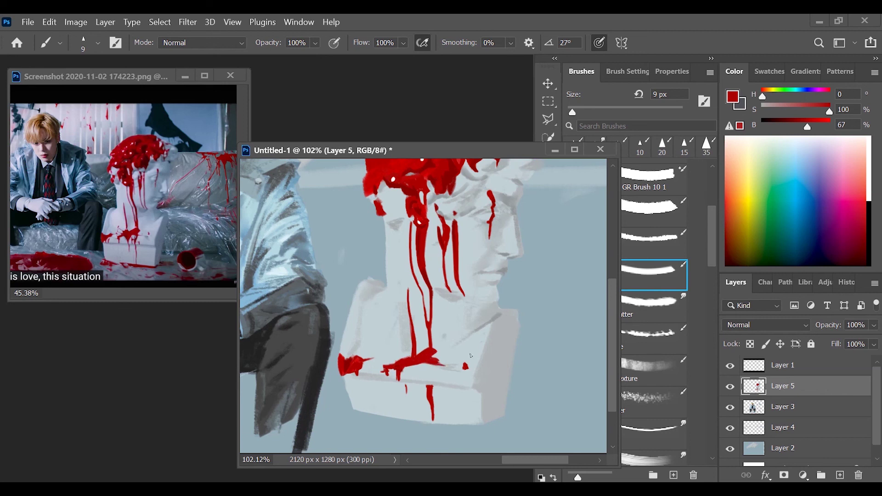
mouse_move(409, 370)
mouse_down()
mouse_move(401, 368)
mouse_move(427, 382)
mouse_up()
drag(473, 390, 461, 327)
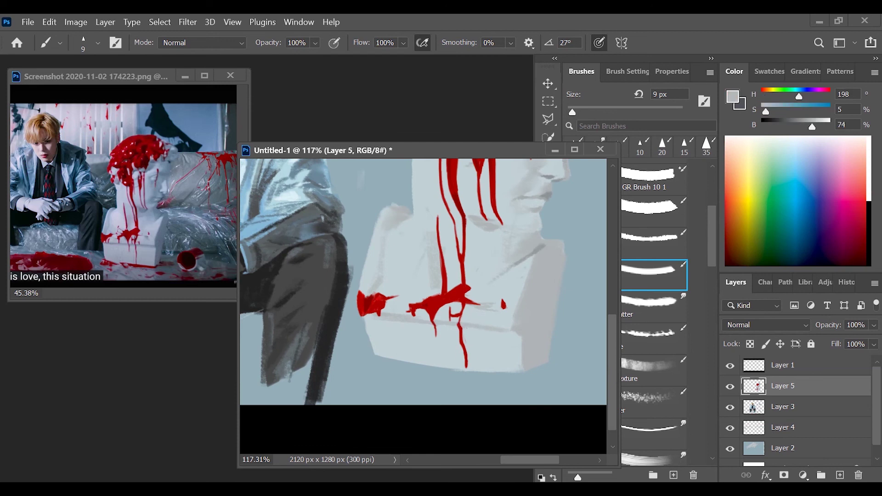
- Add small red specks along the ledge and refine the splash at its left corner with dark red, B 53
drag(505, 257, 460, 238)
alt+click(456, 232)
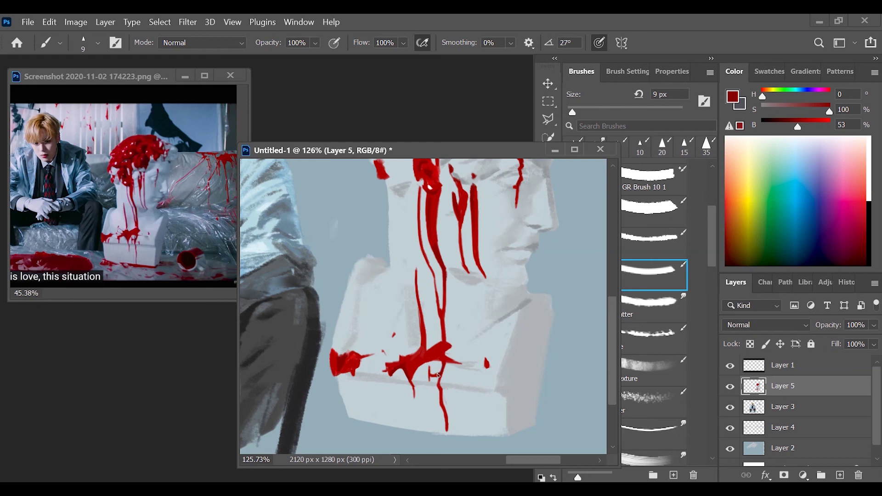
alt+click(350, 359)
drag(352, 371, 354, 380)
alt+click(349, 347)
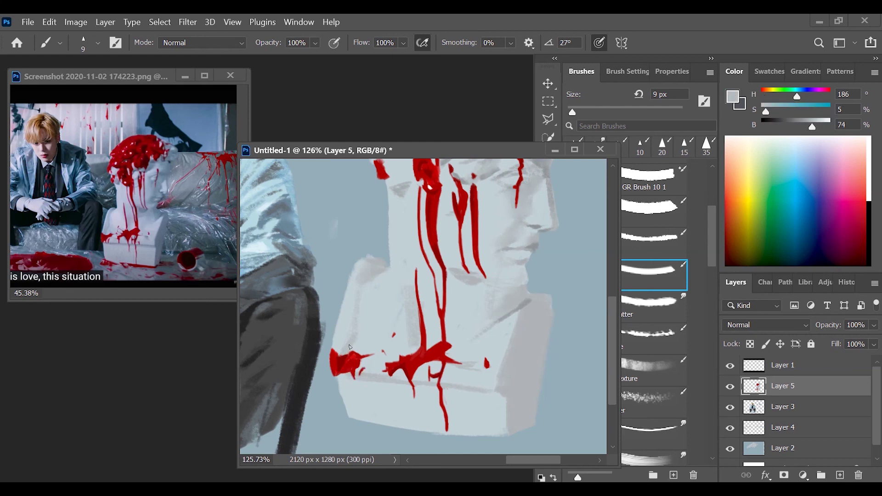
alt+click(349, 361)
alt+click(407, 391)
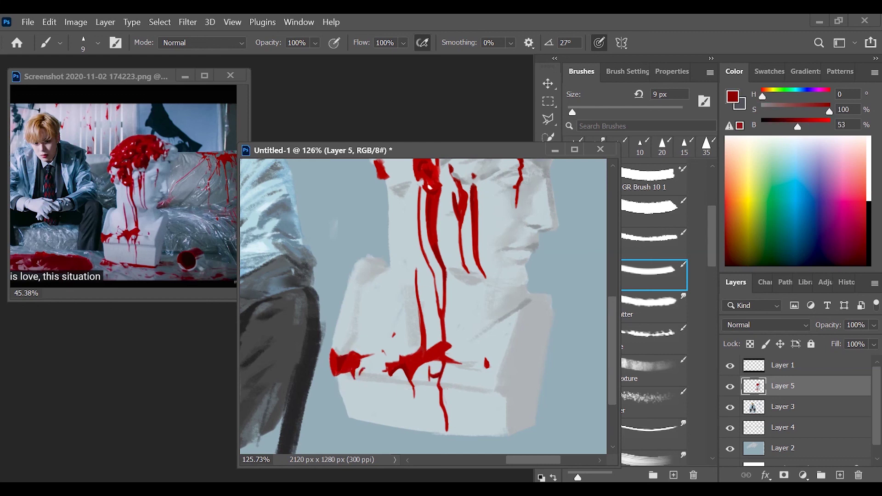
- Refine the long drips on the bust's chest with pale grey H 195, S 8, B 81, and dark red B 53
drag(442, 317, 443, 344)
alt+click(421, 323)
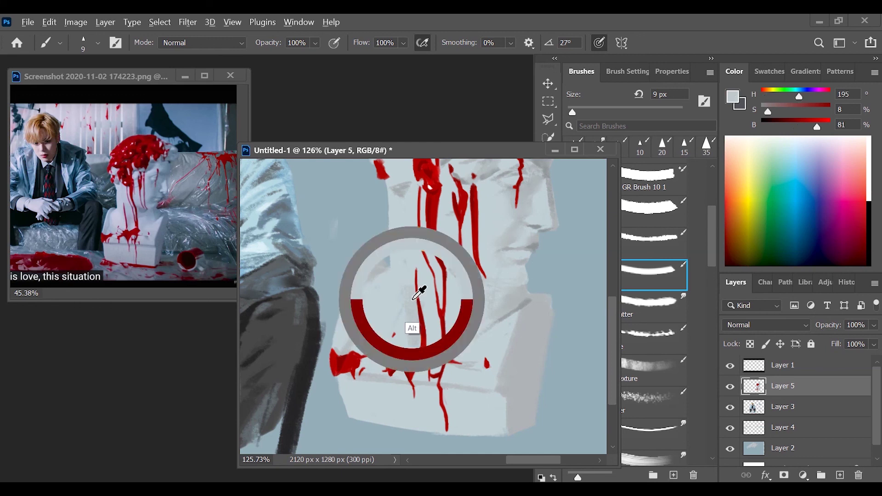
alt+click(429, 342)
key(ctrl+0)
scroll(570, 294, up, 3)
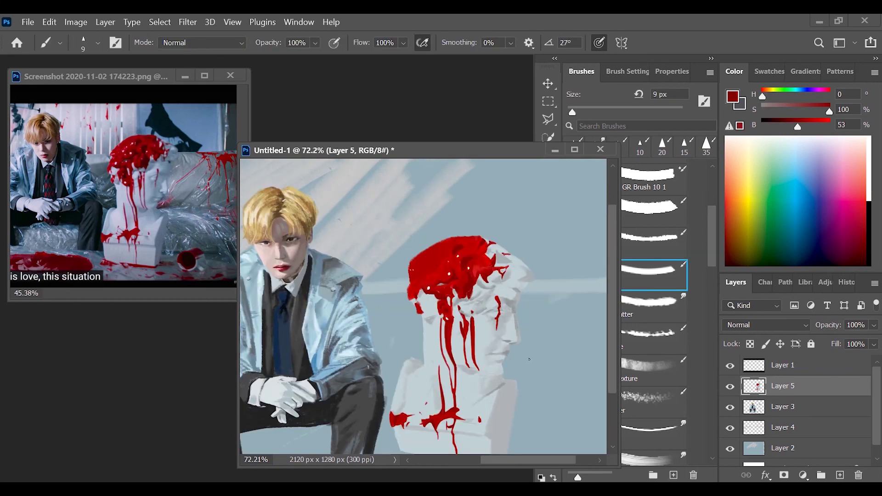
- Touch up the bust's shading around the neck and drips with grey H 193, S 5, B 69, reducing the brush from 20 to 9 px
key(r)
key(b)
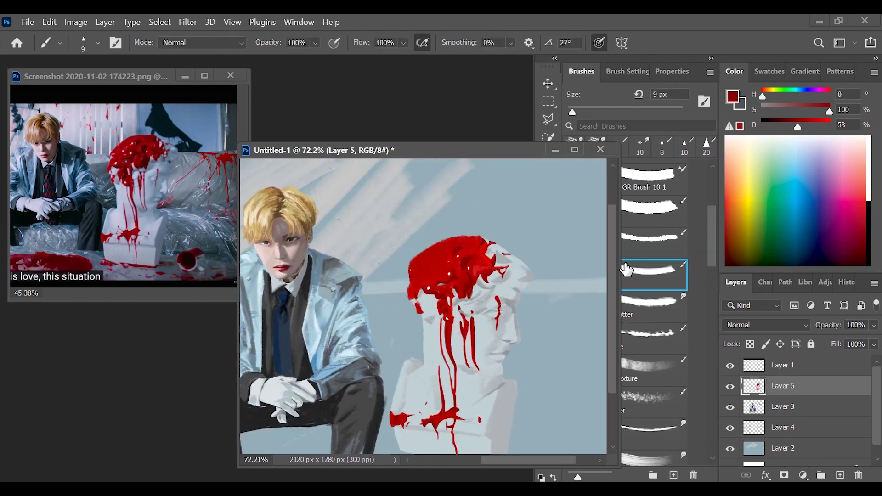
scroll(487, 331, up, 2)
alt+click(510, 280)
key(z)
drag(510, 282, 502, 338)
key(b)
scroll(423, 384, up, 2)
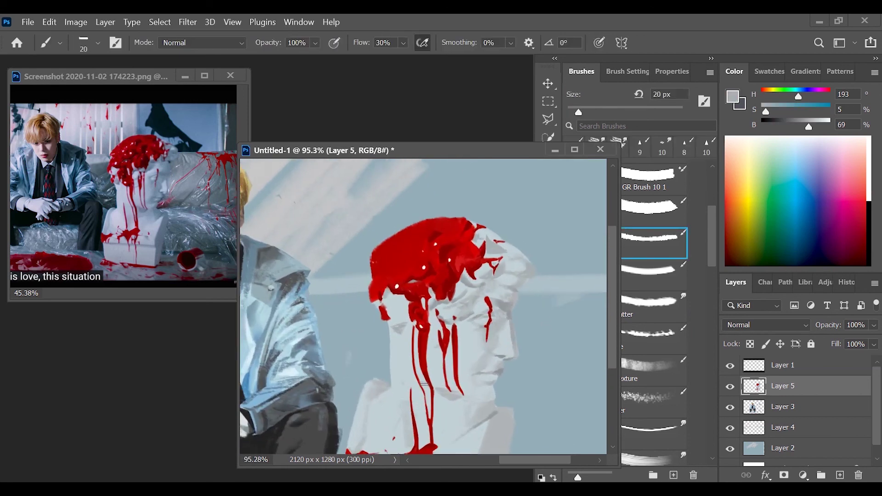
key(ctrl+0)
scroll(405, 281, up, 5)
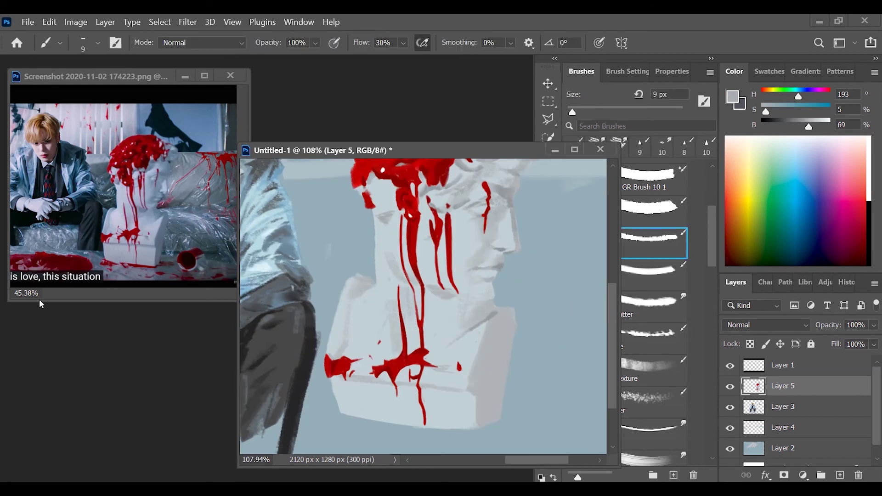
- Shift the seated man slightly upward and paint a flat grey floor patch under both figures on Layer 6, H 200, S 8, B 58
key(z)
alt+click(526, 351)
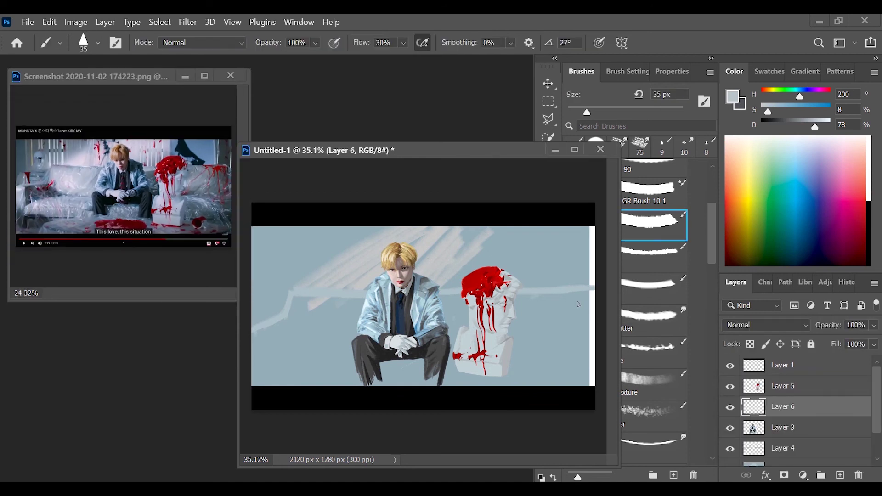
key(v)
drag(432, 310, 431, 302)
key(b)
click(783, 407)
mouse_move(377, 381)
mouse_down()
mouse_move(546, 377)
mouse_move(428, 379)
mouse_move(462, 374)
mouse_move(318, 387)
mouse_up()
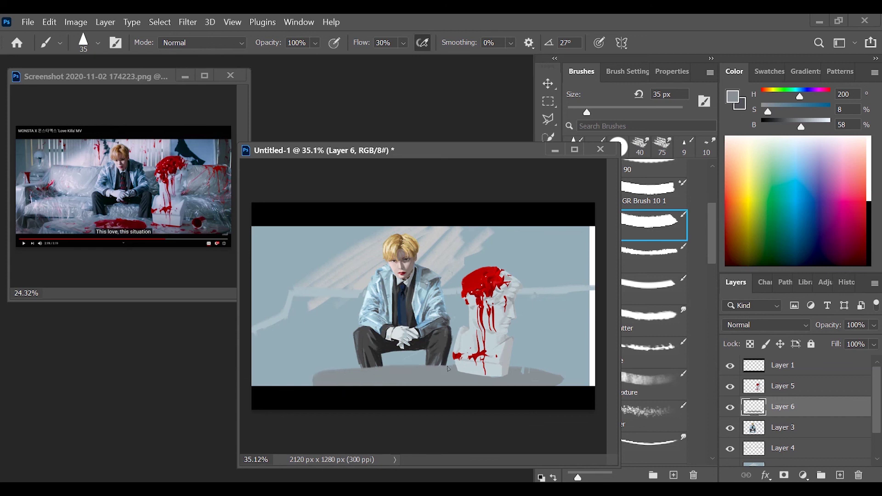
- Clean the bottom edge of the bust on Layer 5 with a 35 px eraser and touch up the floor on Layer 6
key(e)
key(alt+])
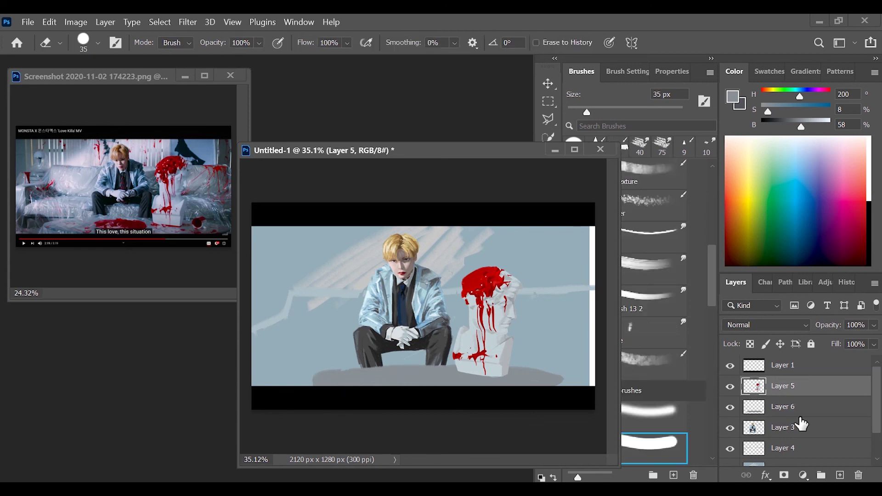
key(alt+[)
key(b)
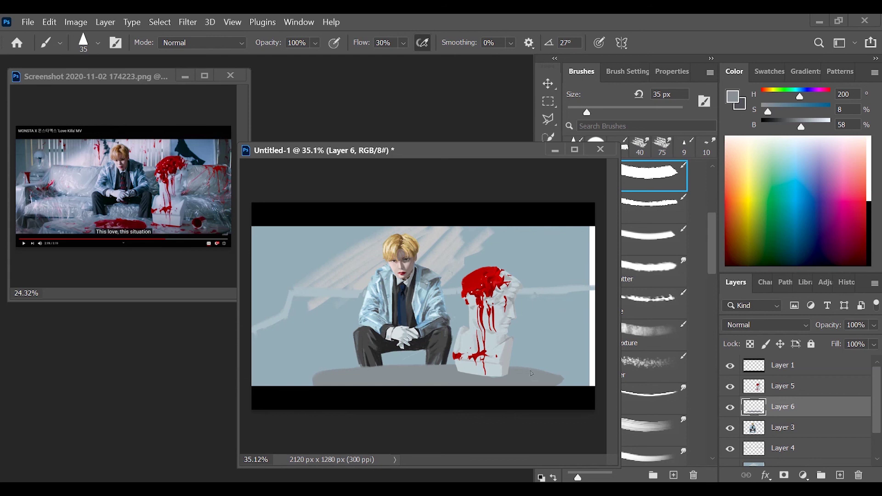
key(e)
key(alt+])
scroll(491, 372, up, 5)
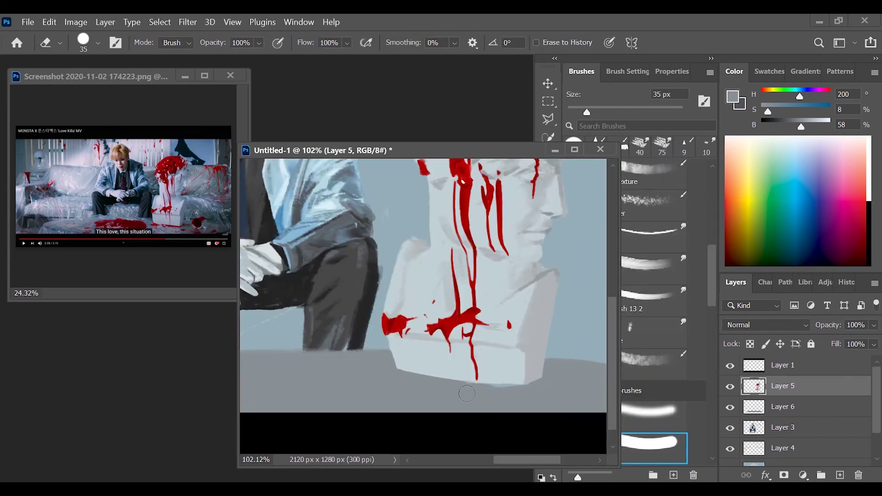
- Refine the side and lower edge of the bust's base with a 10 px brush in grey H 195, S 5, B 65
key(b)
alt+click(517, 342)
scroll(533, 354, down, 5)
scroll(528, 295, up, 4)
key(bracketleft)
key(bracketleft)
key(bracketleft)
key(bracketleft)
key(bracketleft)
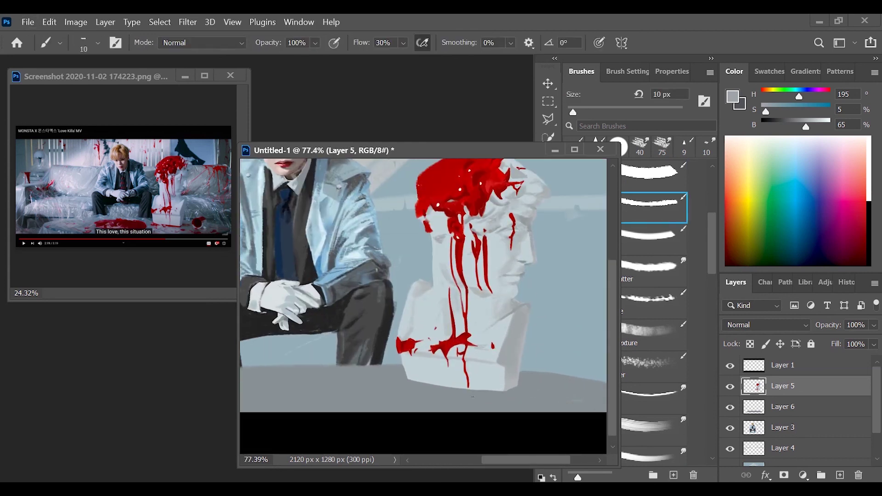
scroll(510, 321, down, 4)
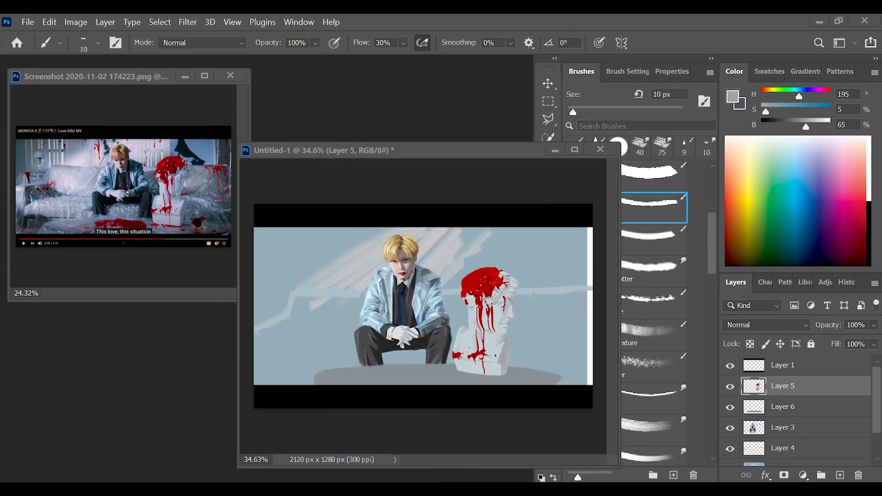
- Touch up the man's facial shadows on Layer 3 with dark brown H 33, S 56, B 20, and muted brown H 9, S 15, B 50
ctrl+click(413, 248)
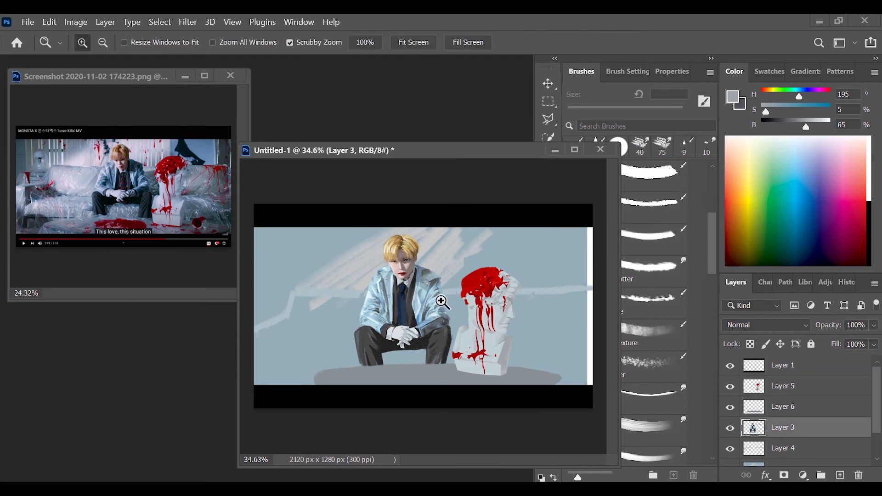
scroll(414, 248, up, 5)
alt+click(361, 244)
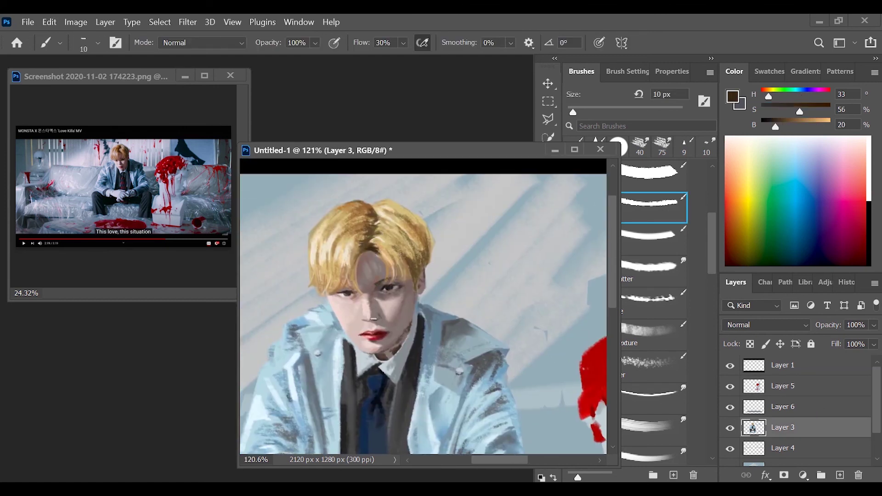
alt+click(363, 240)
scroll(497, 305, down, 5)
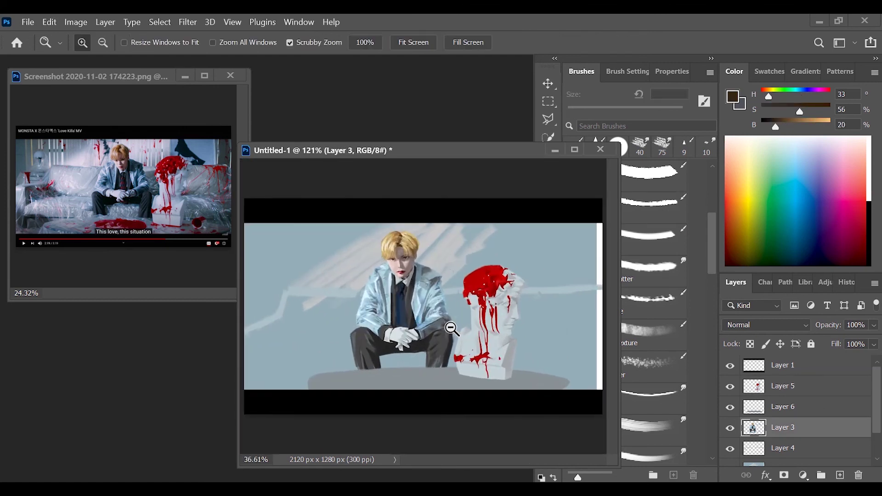
scroll(370, 253, up, 5)
alt+click(370, 253)
alt+click(372, 260)
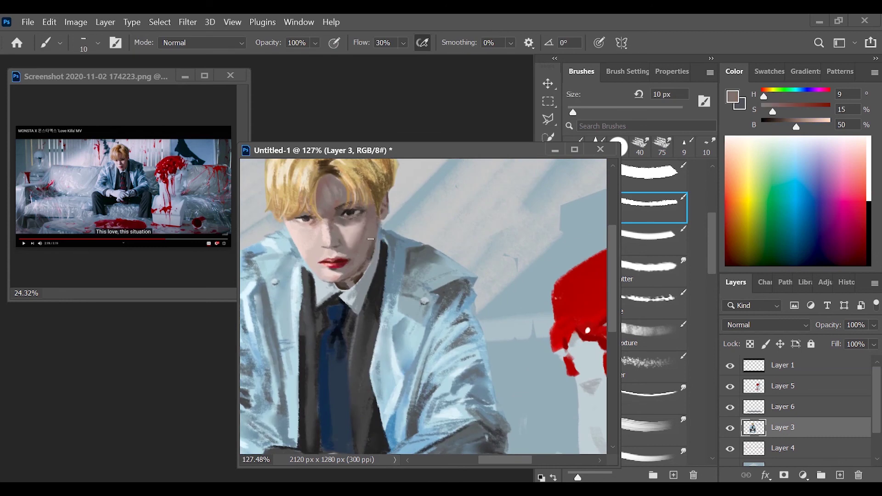
scroll(476, 299, down, 5)
- Add a new layer above Layer 6 and paint a pale disc on the floor beside the bust, H 196, S 9, B 84
click(811, 412)
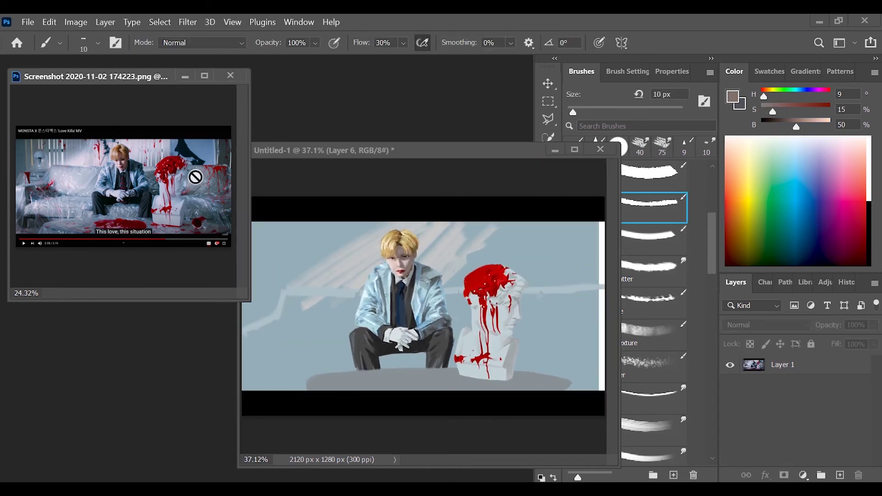
scroll(195, 175, up, 3)
key(ctrl+shift+alt+n)
scroll(551, 368, up, 3)
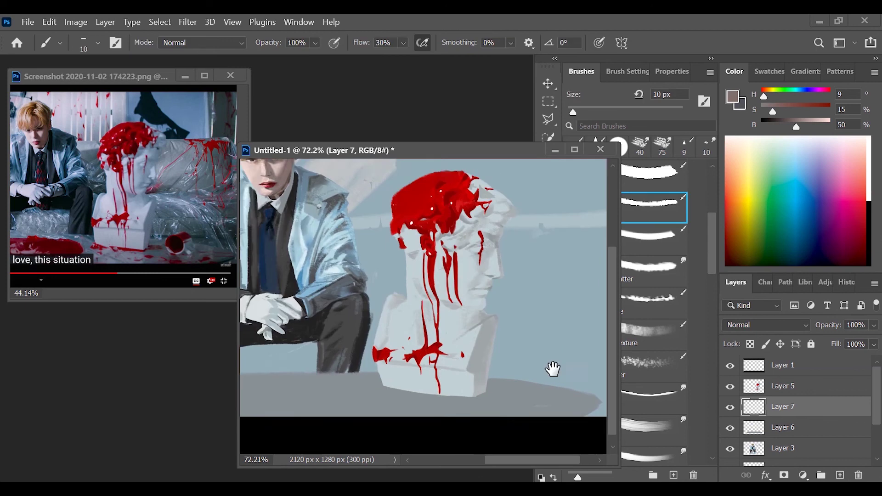
alt+click(500, 372)
drag(501, 361, 480, 396)
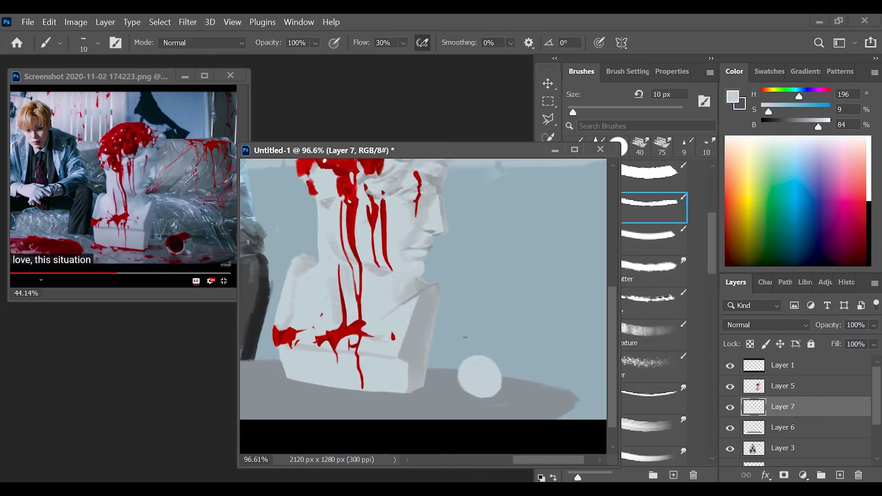
- Extend the pale disc into a short cup lying on its side, using grey sampled from the bust's base
key(alt+e)
key(Escape)
key(e)
key(b)
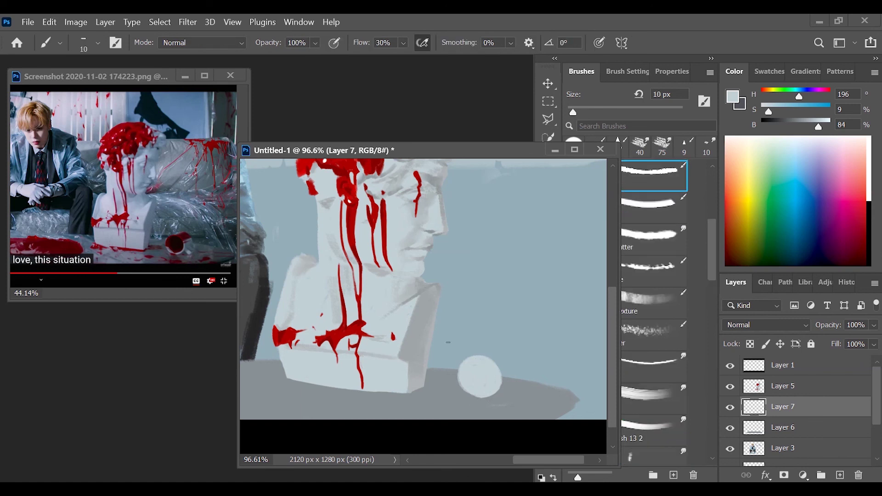
alt+click(335, 366)
mouse_move(459, 376)
mouse_down()
mouse_move(476, 359)
mouse_move(496, 372)
mouse_move(476, 358)
mouse_move(466, 371)
mouse_move(492, 371)
mouse_move(489, 364)
mouse_move(488, 385)
mouse_up()
key(e)
key(b)
- Cover the cup's opening and upper side with red, H 0, S 100, B 53, and shade its underside grey, H 195, S 5, B 65
alt+click(335, 360)
mouse_move(485, 350)
mouse_down()
mouse_move(506, 355)
mouse_move(474, 355)
mouse_move(504, 354)
mouse_move(501, 368)
mouse_move(514, 363)
mouse_move(505, 376)
mouse_move(520, 376)
mouse_move(482, 390)
mouse_up()
alt+click(491, 416)
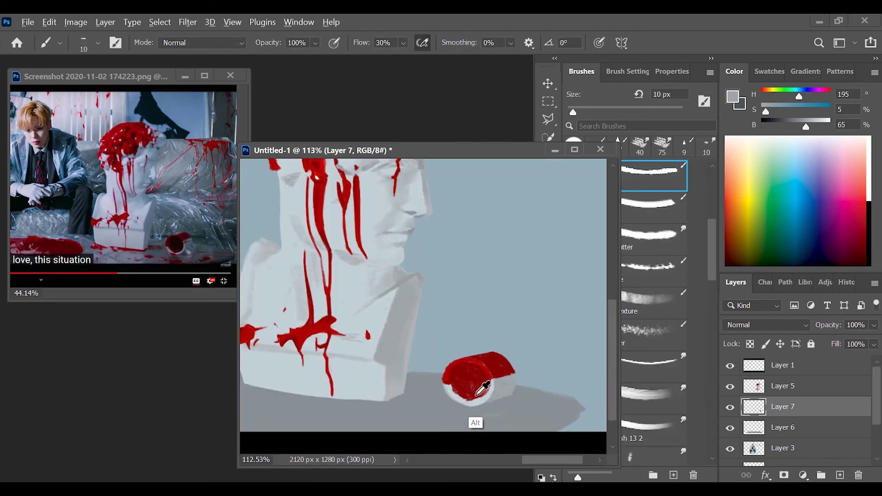
alt+click(477, 394)
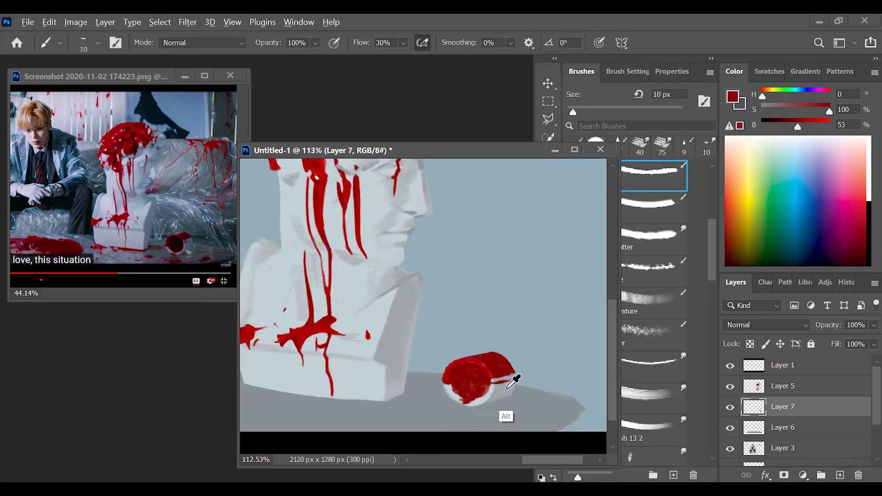
alt+click(505, 417)
alt+click(501, 388)
mouse_move(498, 390)
mouse_down()
mouse_move(482, 417)
mouse_move(494, 416)
mouse_move(470, 420)
mouse_move(488, 419)
mouse_up()
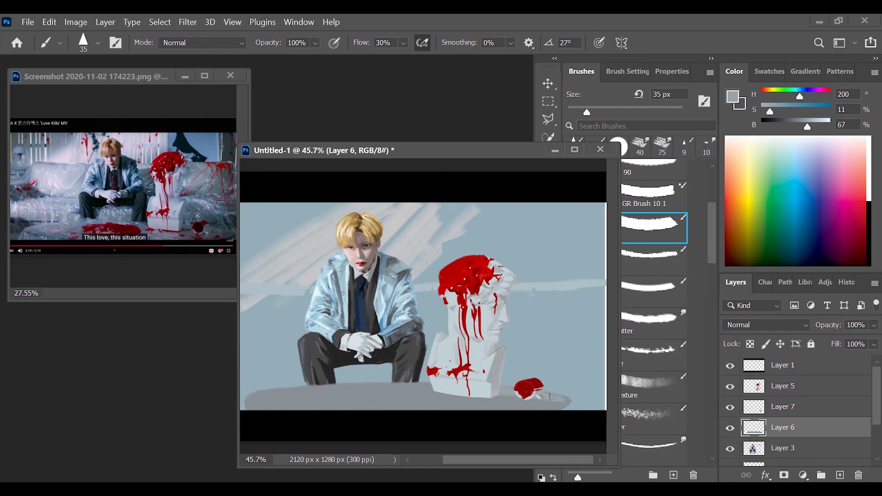
- Shade the right rim of the grey table surface on Layer 6 with a 10 px brush in blue-grey H 197, S 19, B 45
key(bracketleft)
key(bracketleft)
key(bracketleft)
click(775, 110)
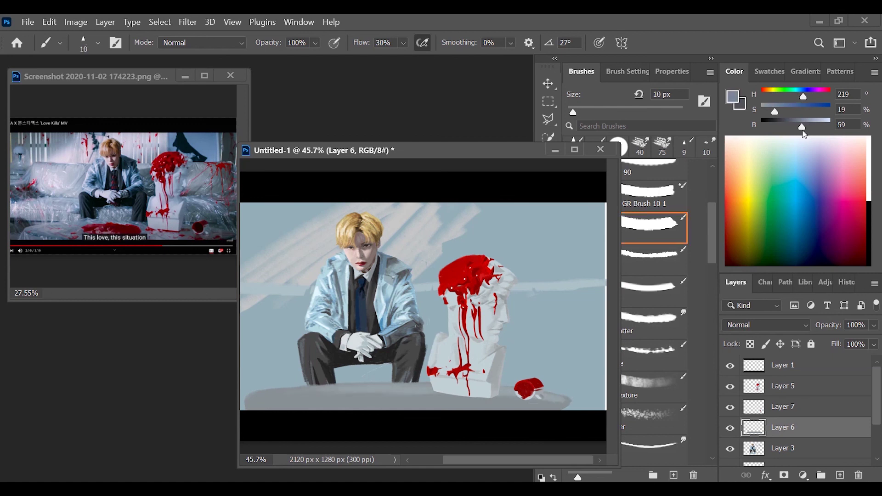
click(792, 123)
click(799, 97)
click(799, 96)
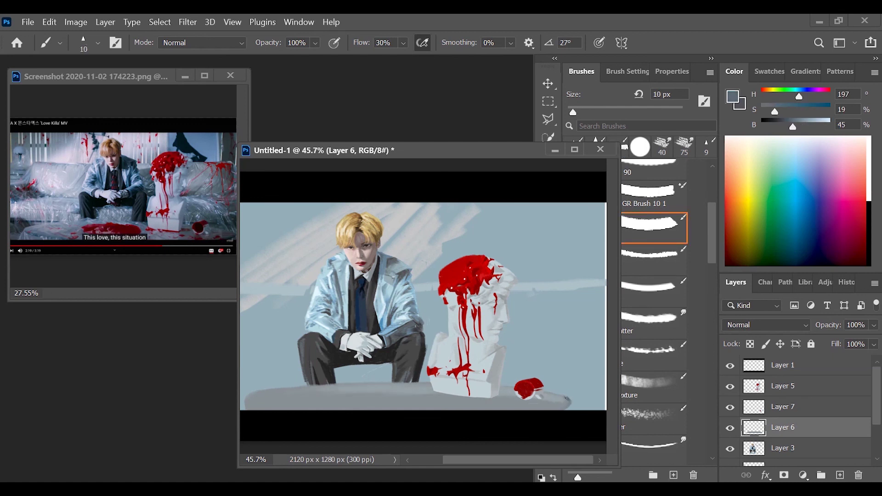
alt+click(567, 403)
scroll(414, 395, left, 1)
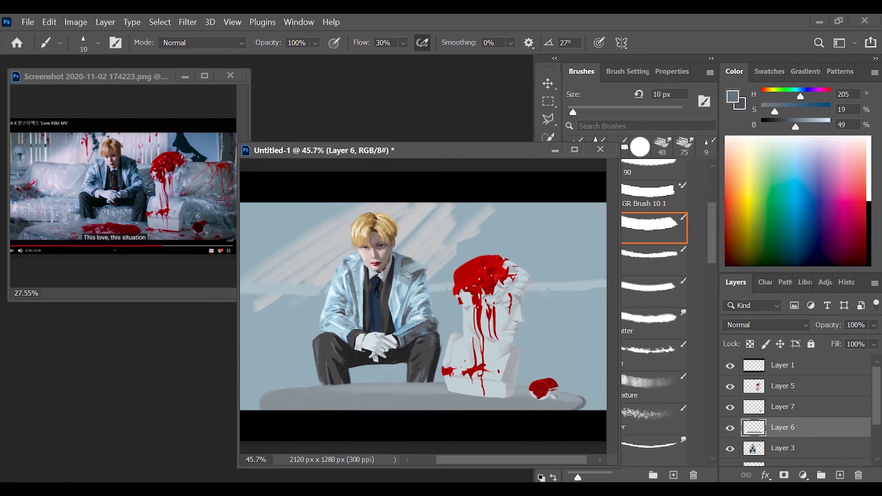
- Define the table's left rim on Layer 6 with pale blue H 205, S 19, B 93 and darker blue-grey H 205, S 27, B 61
key(e)
key(b)
mouse_move(287, 489)
drag(795, 127, 825, 127)
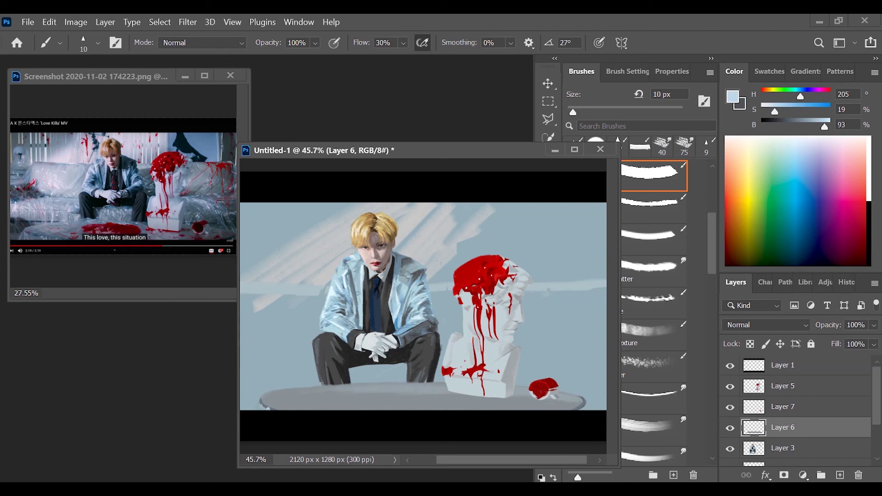
drag(775, 112, 773, 111)
drag(825, 127, 808, 126)
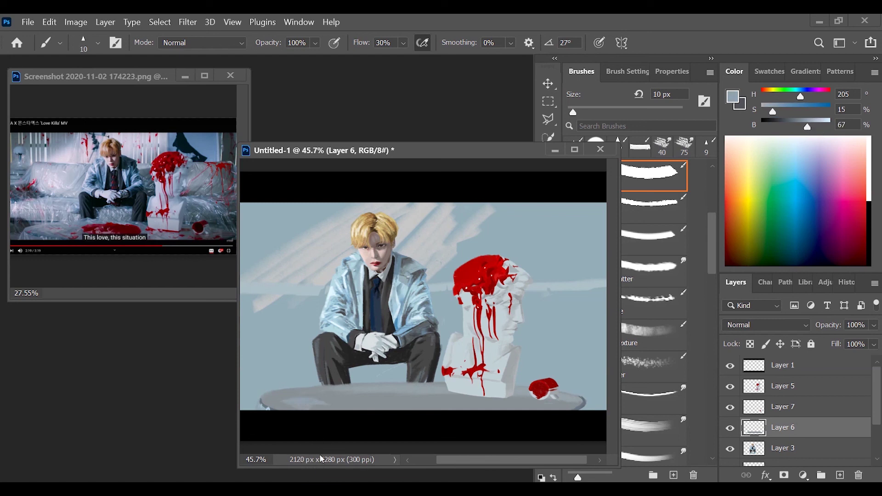
drag(802, 129, 804, 128)
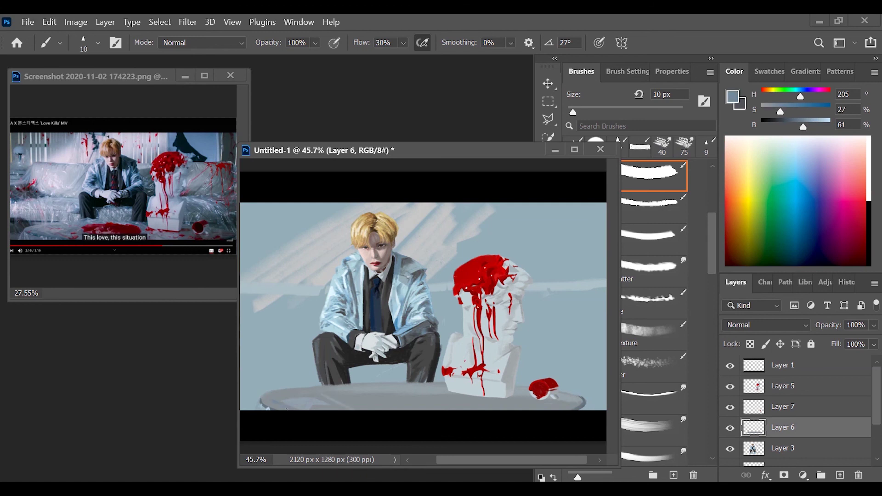
- Paint plastic folds across the left part of the tabletop with a 20 px brush, using sampled greys such as H 206, S 18, B 52
alt+click(315, 388)
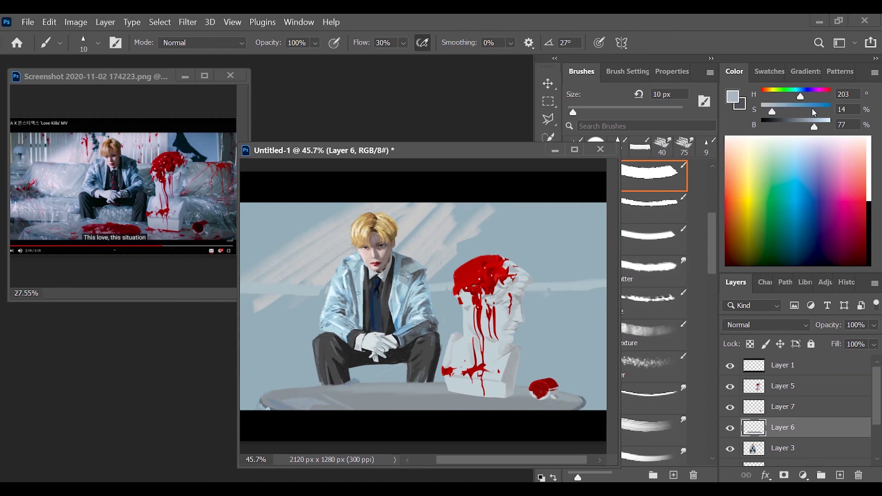
scroll(407, 391, down, 1)
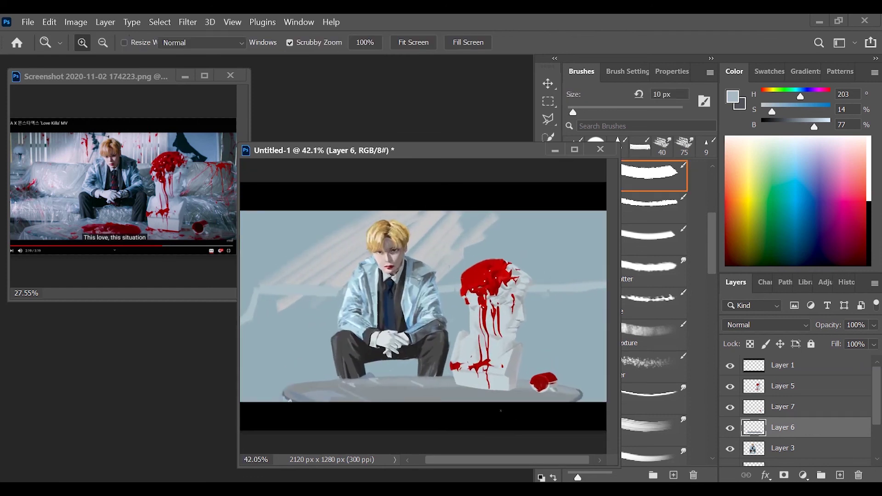
alt+click(407, 391)
key(bracketright)
alt+click(357, 384)
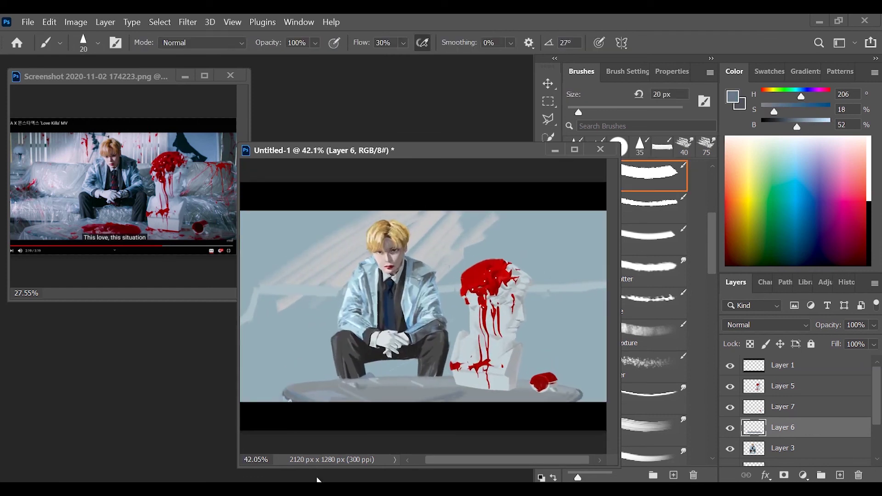
alt+click(362, 327)
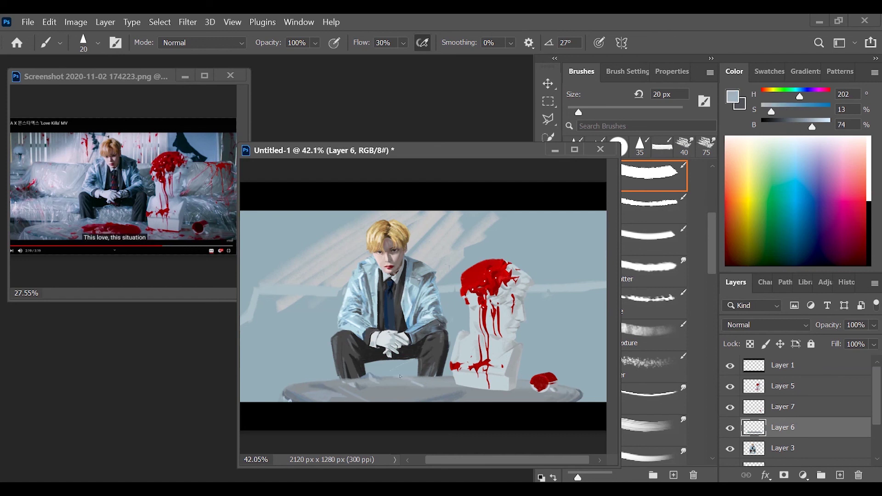
- Extend the fold strokes across the tabletop around the bust's base with greys sampled from the painting
alt+click(295, 387)
key(z)
mouse_move(373, 391)
mouse_down()
mouse_move(322, 393)
mouse_move(561, 400)
mouse_move(501, 416)
mouse_move(483, 408)
mouse_move(528, 349)
mouse_up()
key(b)
alt+click(488, 400)
alt+click(449, 425)
key(z)
mouse_move(478, 421)
mouse_down()
mouse_move(454, 422)
mouse_move(488, 421)
mouse_up()
key(b)
- Paint red pools under the bust's base on Layer 6 with a 9 px brush, H 0, S 100, B 67 and darker B 53
alt+click(455, 276)
mouse_move(436, 398)
mouse_down()
mouse_move(483, 401)
mouse_move(522, 378)
mouse_up()
key(period)
key(period)
alt+click(357, 396)
drag(365, 414, 373, 417)
scroll(406, 410, up, 2)
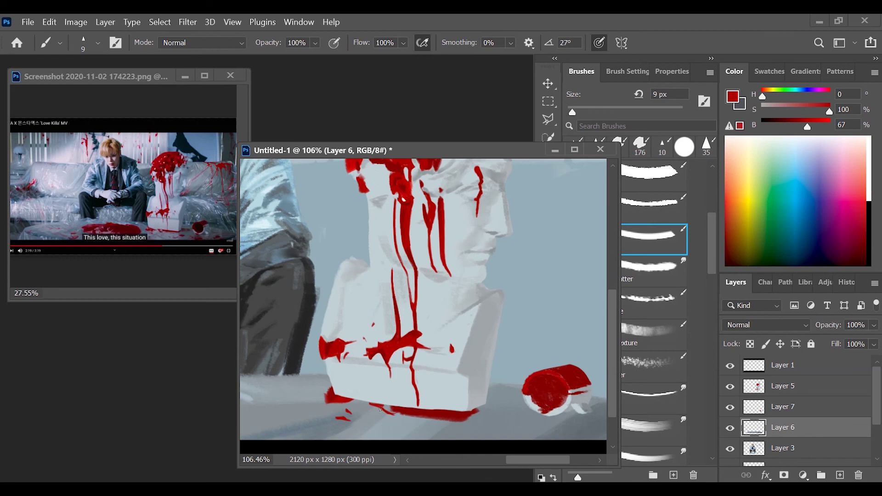
alt+click(420, 361)
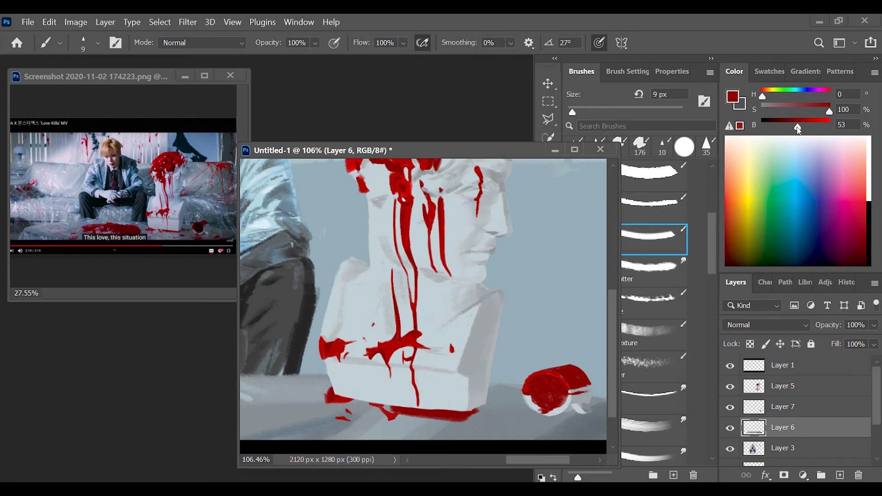
- Spread red splatter beside the bust's base and deepen the cup's interior on Layer 7 with dark red H 0, S 99, B 42
key(period)
key(period)
scroll(492, 400, up, 1)
key(alt+bracketright)
alt+click(492, 398)
key(comma)
key(comma)
key(comma)
key(comma)
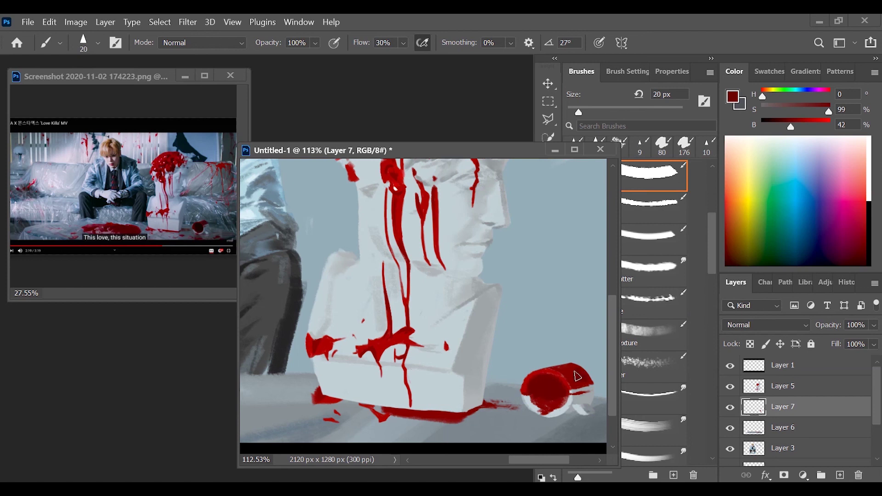
- Dab red splashes on the left side of the tabletop on Layer 6 with an 8 px brush, H 0, S 100, B 53
click(783, 427)
key(bracketleft)
key(bracketleft)
key(bracketleft)
scroll(459, 402, down, 10)
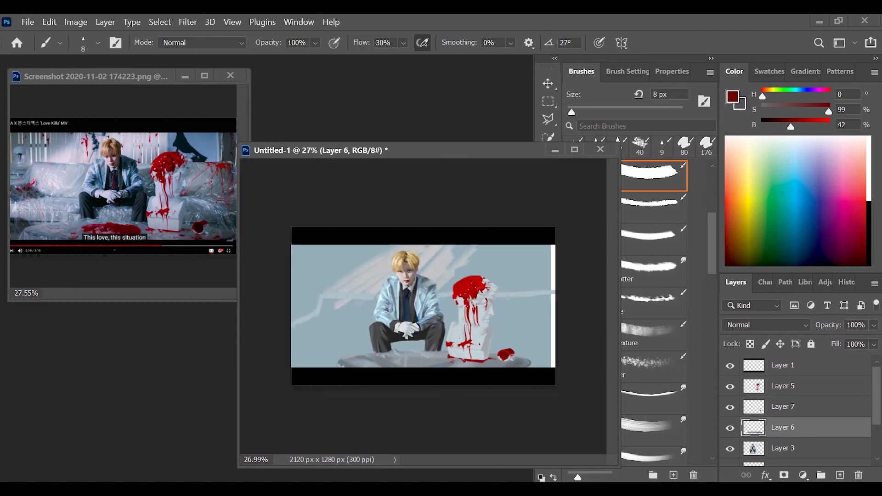
scroll(353, 305, up, 4)
alt+click(254, 413)
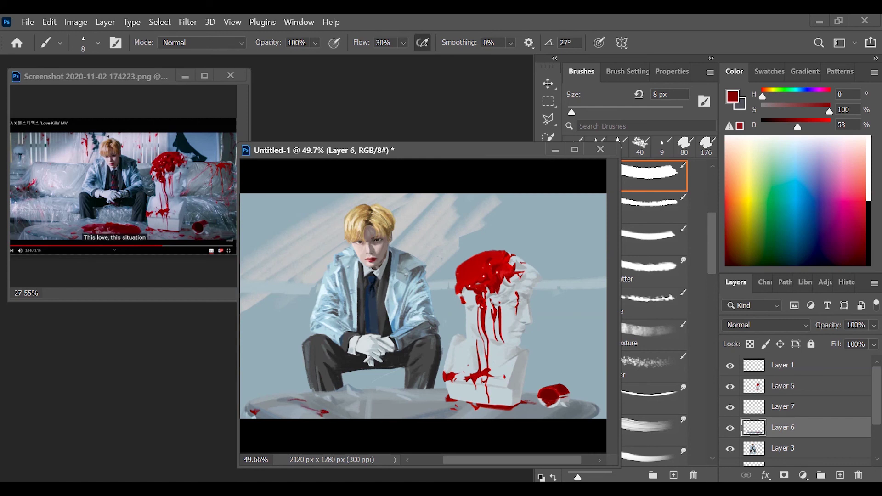
scroll(480, 417, up, 1)
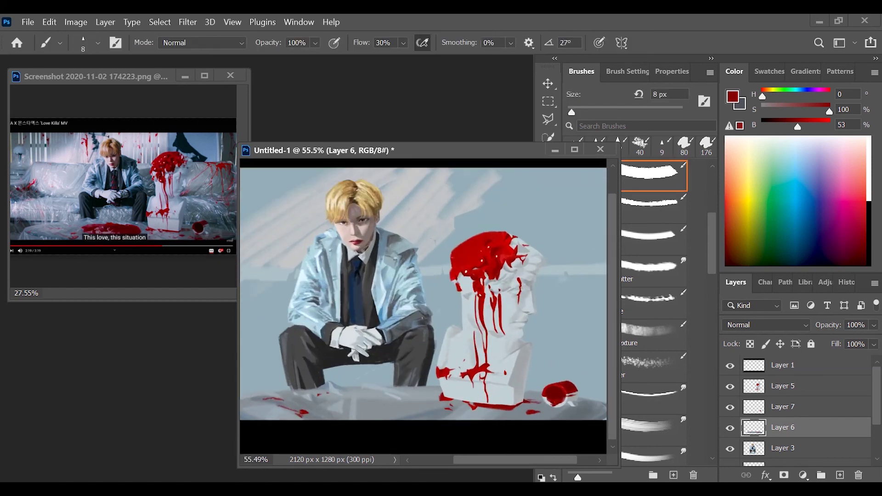
- Add dark red splashes near the tabletop's right rim below the cup, H 0, S 99, B 43
alt+click(554, 397)
scroll(590, 414, right, 2)
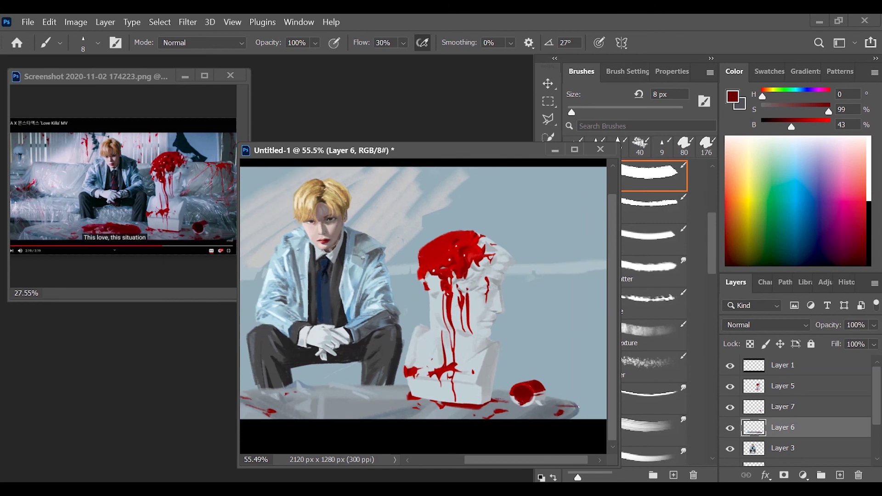
scroll(420, 381, down, 1)
scroll(524, 408, down, 1)
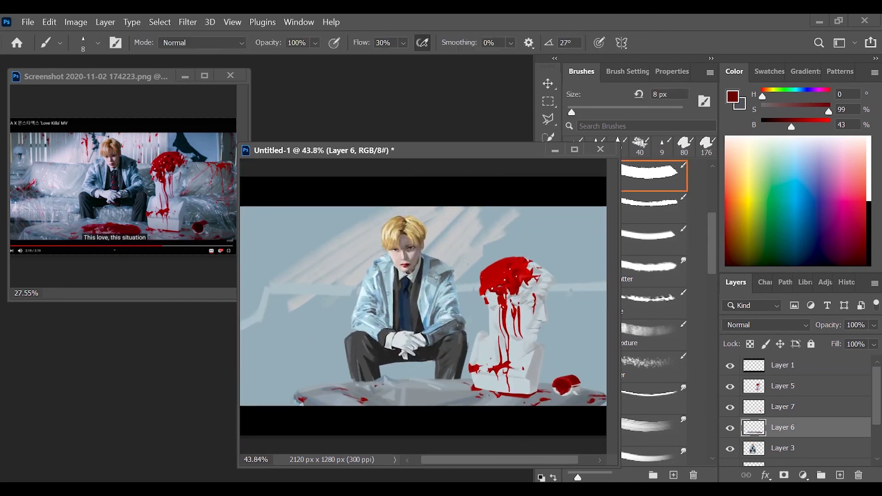
- Paint a large red puddle on the tabletop in front of the man with an enlarged brush and sampled reds
mouse_move(454, 387)
mouse_down()
mouse_move(452, 397)
mouse_move(386, 402)
mouse_up()
key(bracketright)
key(bracketright)
key(bracketright)
key(bracketright)
key(bracketright)
mouse_move(453, 398)
mouse_down()
mouse_move(395, 392)
mouse_move(417, 390)
mouse_move(406, 397)
mouse_move(413, 401)
mouse_move(454, 387)
mouse_up()
alt+click(499, 303)
alt+click(453, 387)
- Add reflections inside the red puddle with a 10 px brush, using blue-grey H 197, S 20, B 61 and near-white H 0, S 0, B 94
key(bracketleft)
key(bracketleft)
key(bracketleft)
alt+click(386, 392)
alt+click(295, 257)
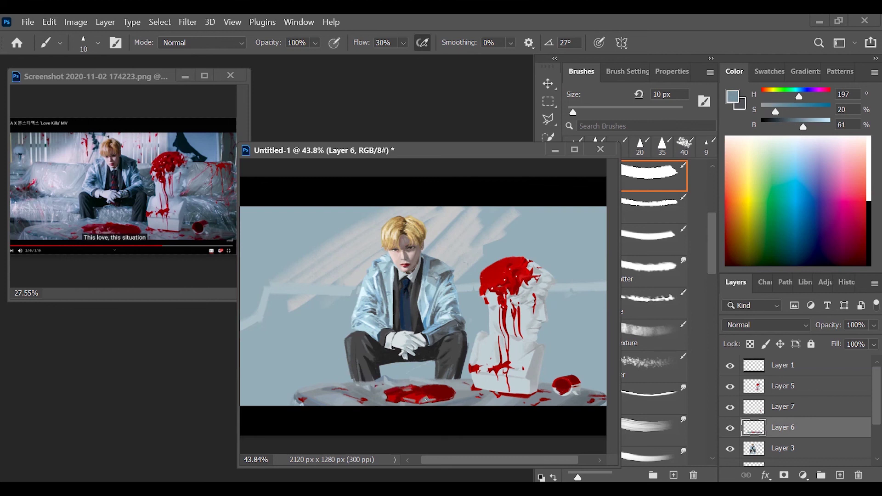
alt+click(420, 394)
key(ctrl+space)
drag(390, 408, 399, 408)
alt+click(390, 404)
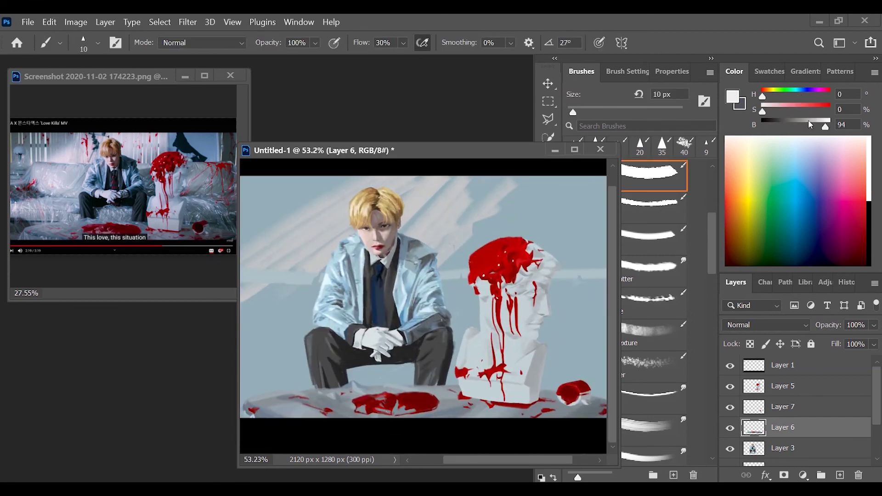
- Roughen the puddle with a 35 px textured brush at 100% flow in dark red H 0, S 99, B 43
key(ctrl+space)
drag(360, 408, 477, 409)
alt+click(431, 404)
key(period)
key(period)
key(period)
key(period)
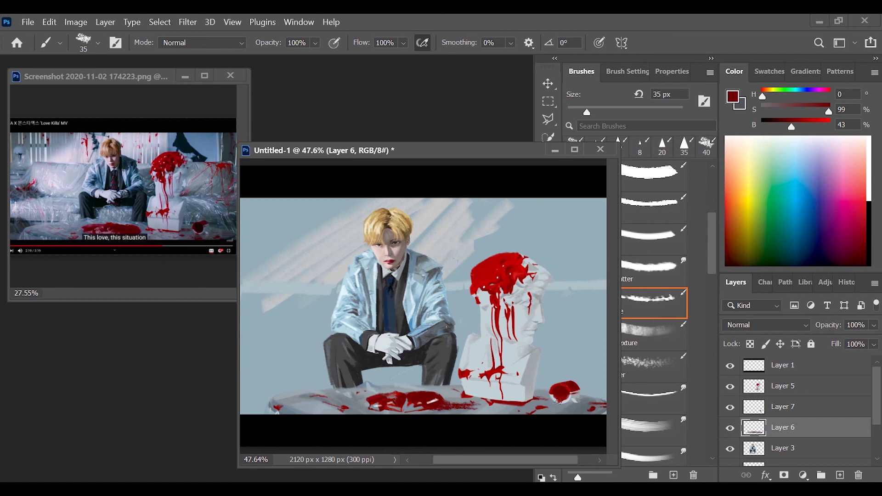
key(x)
alt+click(432, 399)
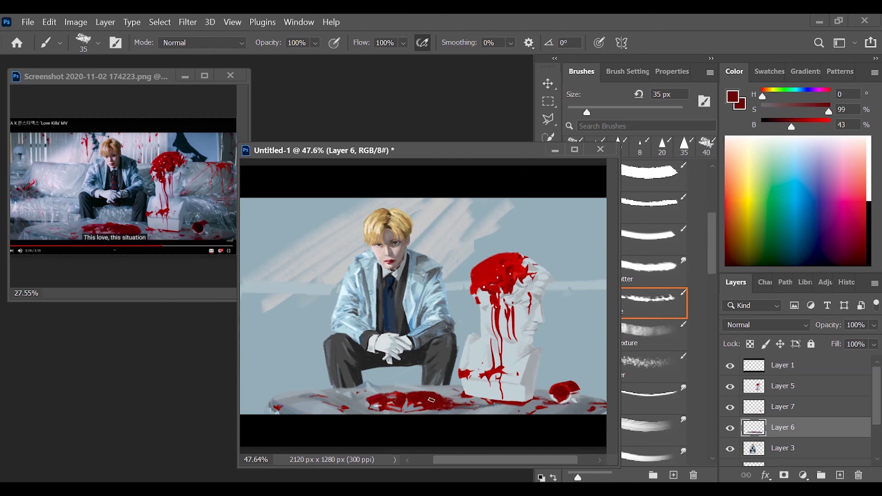
- Break up the puddle and nearby splashes with 25 px brushes, using pale grey H 196, S 9, B 84 and red H 0, S 100, B 53
click(626, 230)
alt+click(521, 394)
key(ctrl+space)
drag(477, 419, 469, 419)
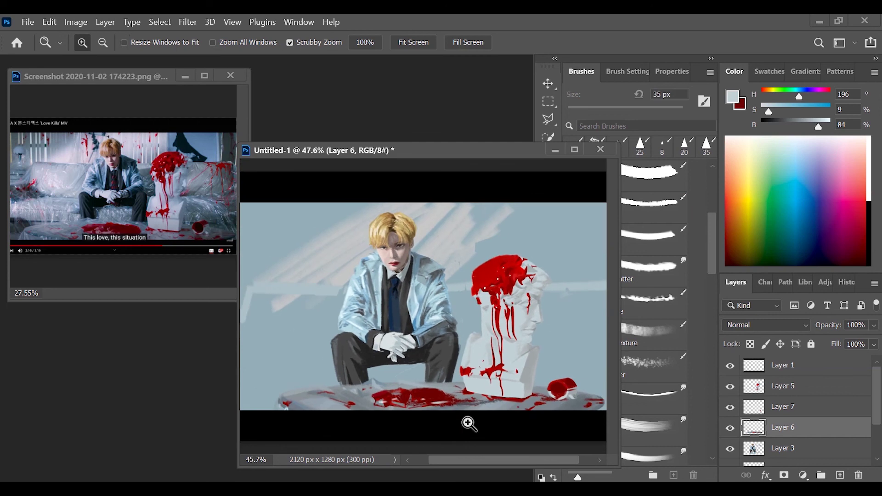
alt+click(496, 309)
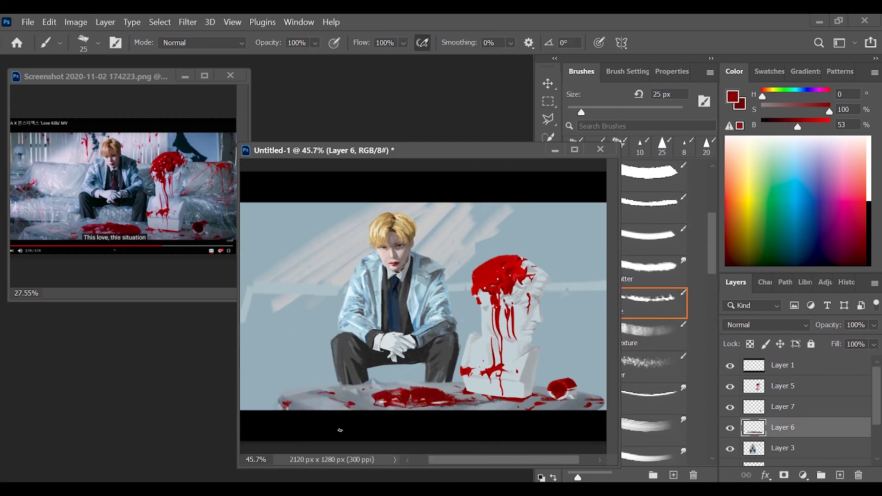
click(654, 206)
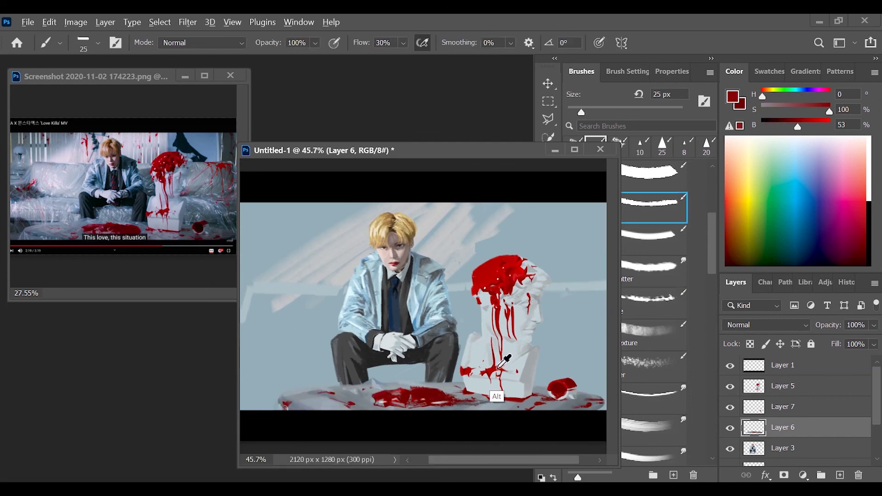
alt+click(494, 395)
key(ctrl+space)
mouse_move(478, 428)
mouse_down()
mouse_move(466, 428)
mouse_move(485, 427)
mouse_up()
alt+click(404, 358)
- Block in the pale sofa behind the man and bust on Layer 4 with a 35 px brush, H 196, S 7, B 78
drag(551, 411, 475, 451)
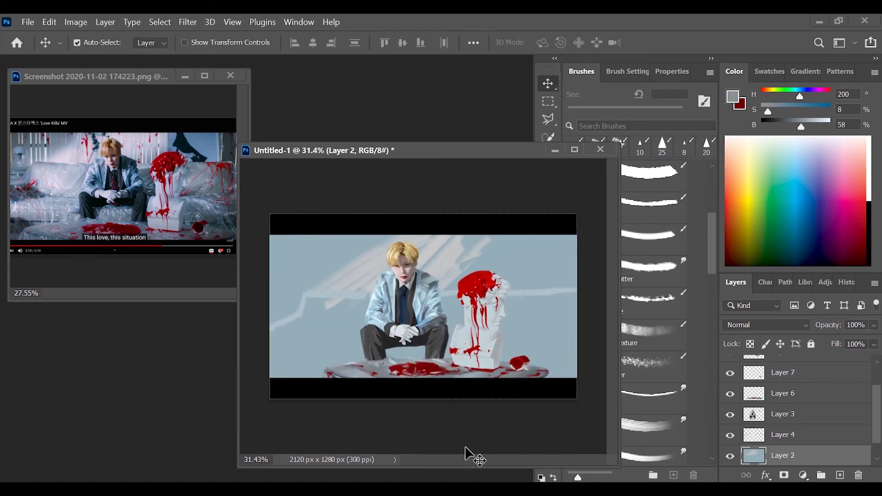
key(alt+bracketright)
key(b)
click(653, 175)
alt+click(334, 322)
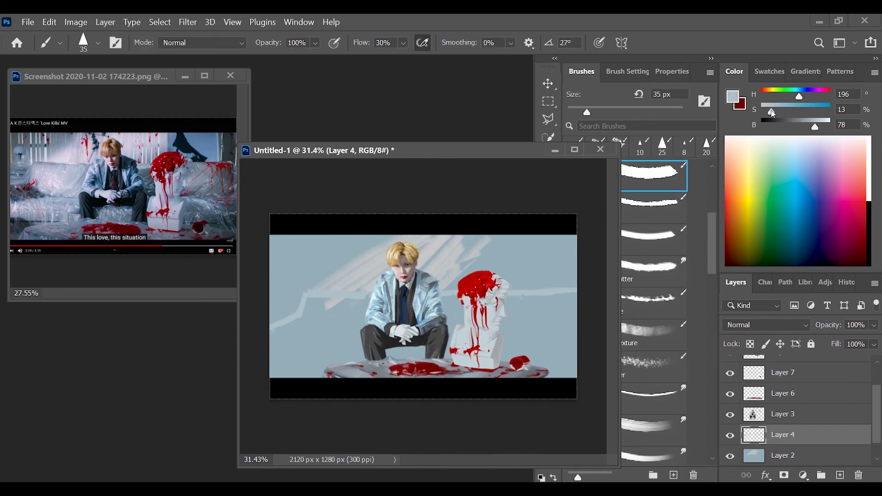
mouse_move(307, 298)
mouse_down()
mouse_move(348, 311)
mouse_move(343, 341)
mouse_move(423, 349)
mouse_move(326, 375)
mouse_move(303, 315)
mouse_up()
drag(446, 299, 453, 356)
mouse_move(505, 297)
mouse_down()
mouse_move(574, 340)
mouse_move(547, 335)
mouse_up()
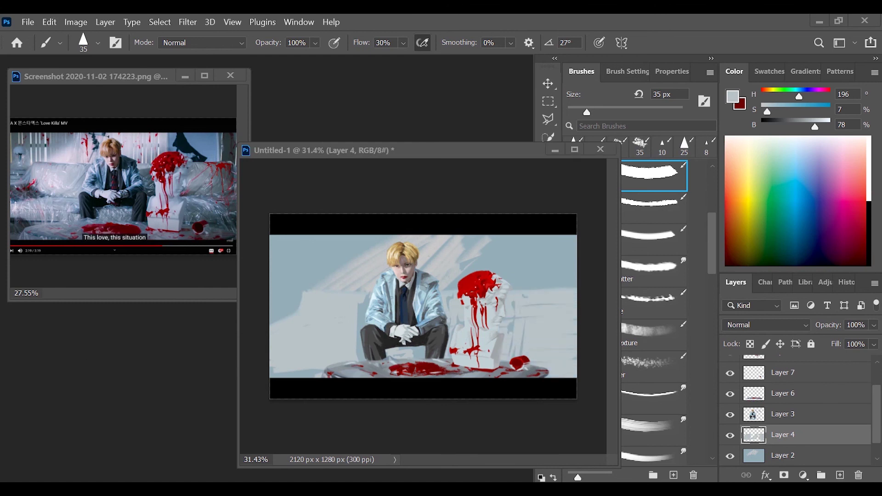
- Erase the leftover background paint between the man's legs on Layer 3 with a 10 px eraser
click(777, 423)
scroll(400, 307, up, 3)
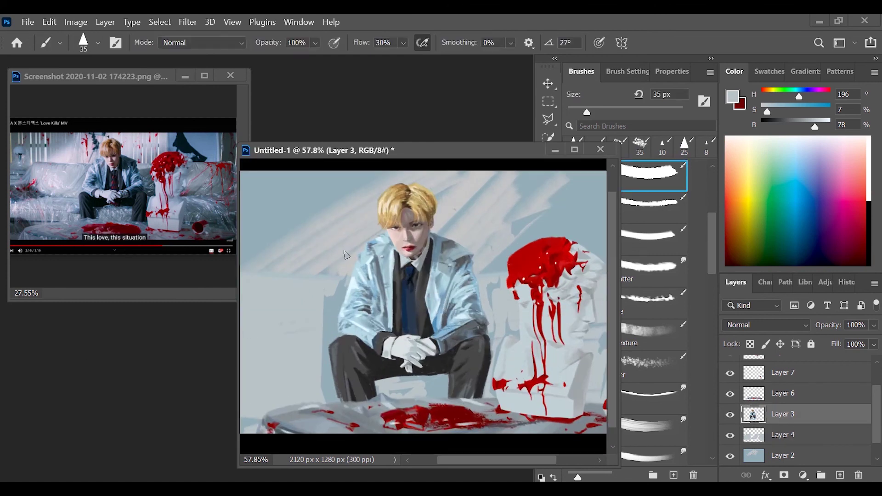
key(e)
drag(396, 392, 441, 398)
scroll(327, 342, up, 3)
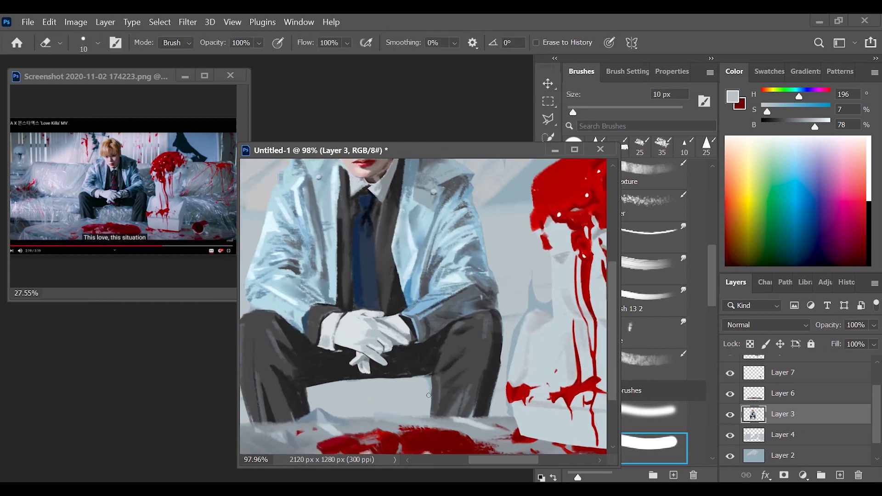
- Clean up the trouser edges on Layer 3 with a 9 px brush in sampled dark greys such as H 0, S 0, B 28
key(b)
key(z)
key(b)
alt+click(339, 321)
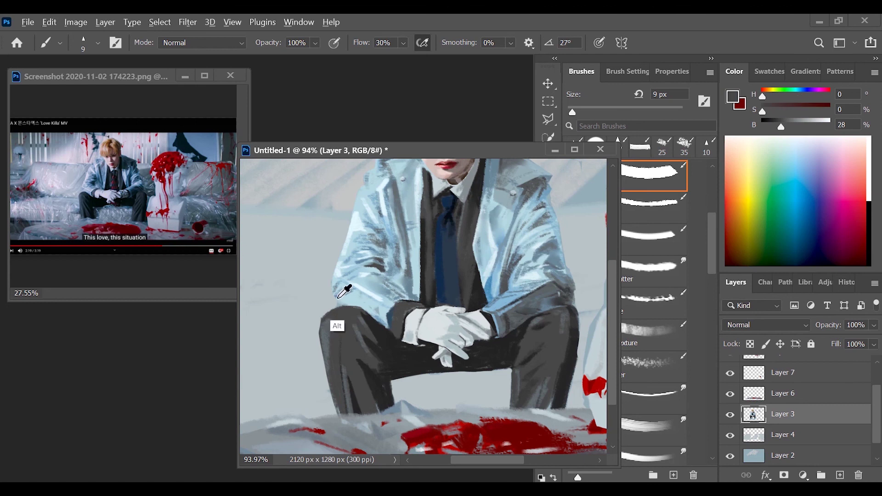
scroll(546, 357, right, 2)
alt+click(521, 385)
- Refine the tabletop's upper edge on Layer 6 with a 9 px full-flow brush in blue-grey H 206, S 31, B 60
click(793, 394)
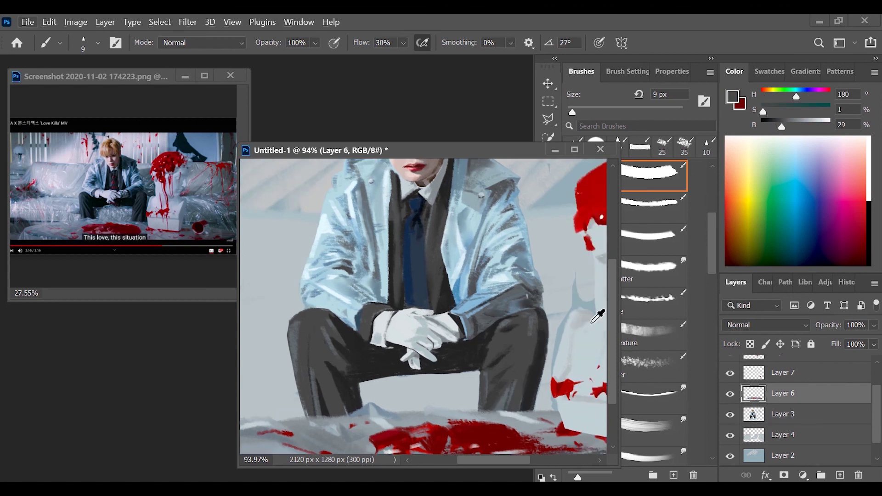
click(652, 239)
alt+click(459, 413)
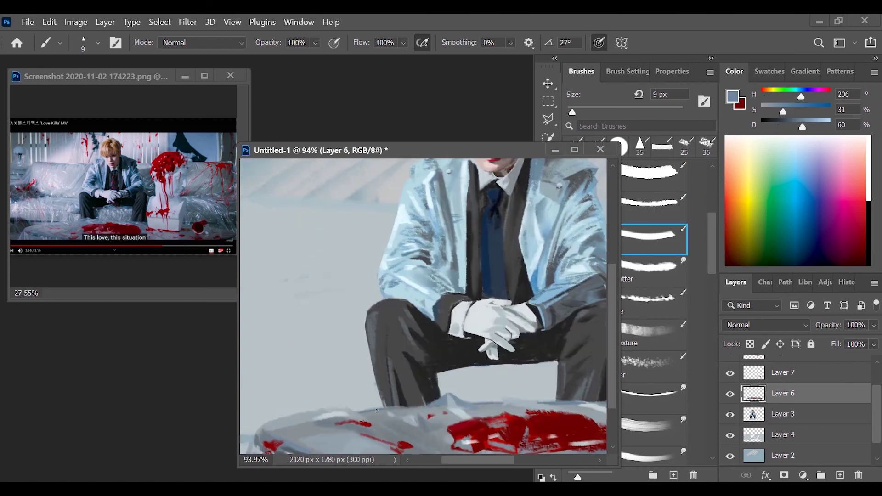
drag(524, 412, 477, 412)
- Mark folds on the sofa beside the bust on Layer 4 with a 35 px brush in blue-grey H 206, S 31, B 60
key(alt+bracketleft)
key(alt+bracketleft)
drag(551, 368, 517, 367)
key(b)
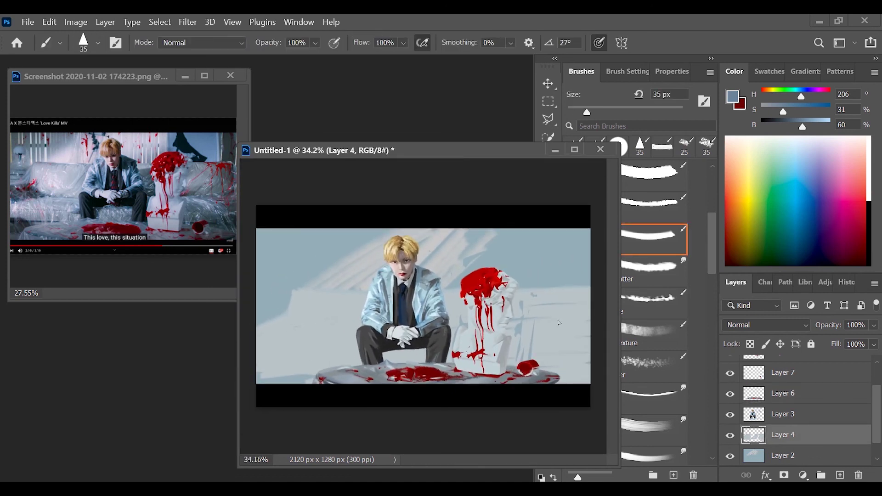
alt+click(517, 367)
- Clean up the side of the bust's pedestal on Layer 5 with a 30 px eraser
ctrl+click(514, 320)
scroll(509, 301, up, 1)
key(e)
key(bracketright)
key(bracketright)
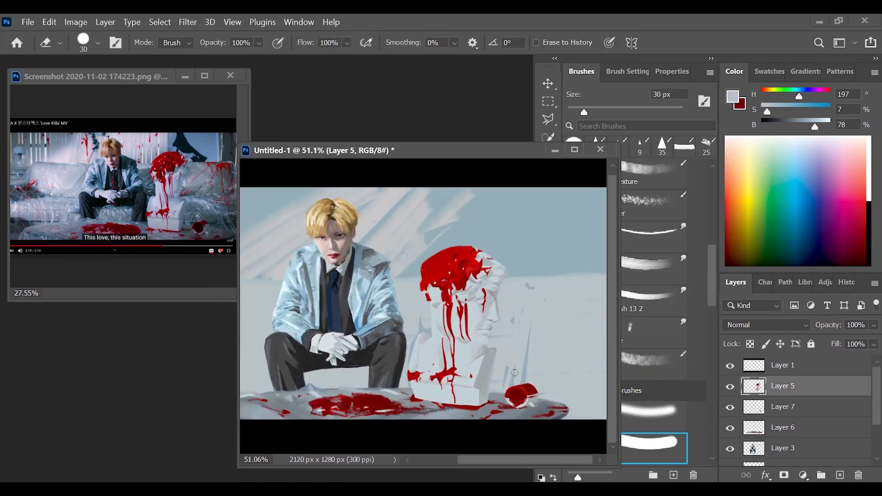
drag(473, 344, 520, 336)
key(period)
- Remove the stray blue-grey marks beside the bust and tidy the sofa's silhouette on Layer 4
ctrl+click(563, 363)
key(b)
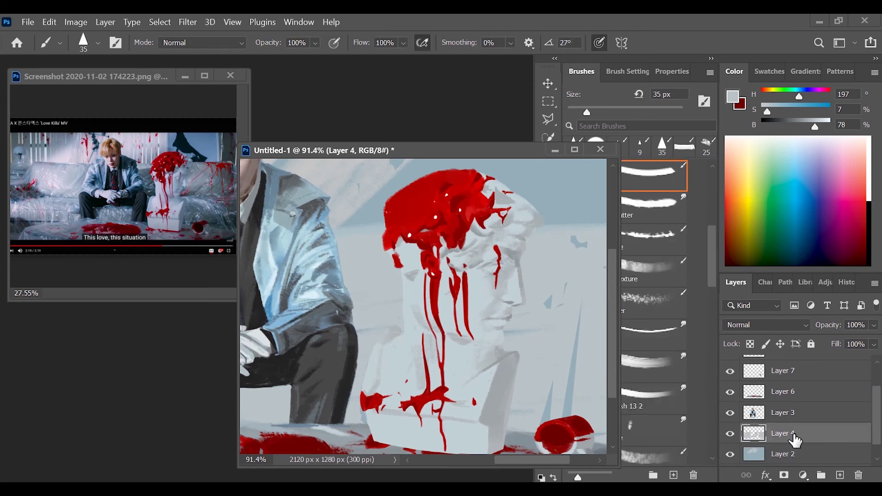
scroll(874, 453, up, 1)
click(783, 402)
key(ctrl+minus)
key(e)
key(bracketright)
key(alt+bracketleft)
mouse_move(379, 376)
mouse_down()
mouse_move(439, 355)
mouse_move(435, 320)
mouse_move(349, 322)
mouse_up()
key(b)
- Block in the left armrest's shadow on Layer 4 with a 35 px, 30% flow brush in grey H 198, S 7, B 59
alt+click(453, 349)
alt+click(331, 325)
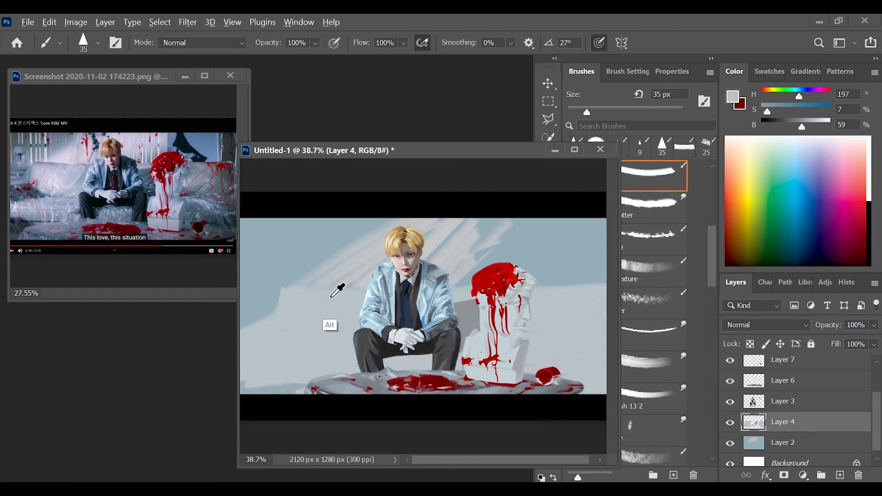
key(comma)
key(comma)
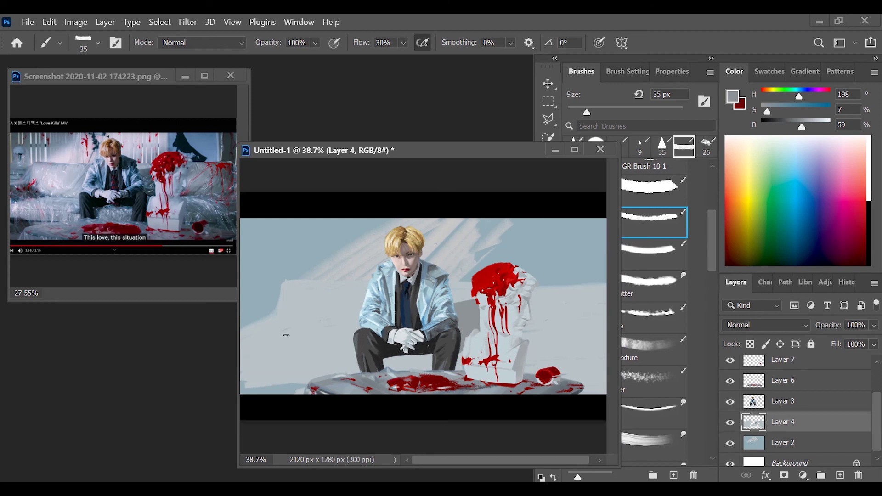
drag(294, 322, 257, 349)
mouse_move(285, 305)
mouse_down()
mouse_move(250, 340)
mouse_move(273, 349)
mouse_move(288, 328)
mouse_move(245, 336)
mouse_up()
alt+click(280, 333)
alt+click(282, 331)
alt+click(250, 337)
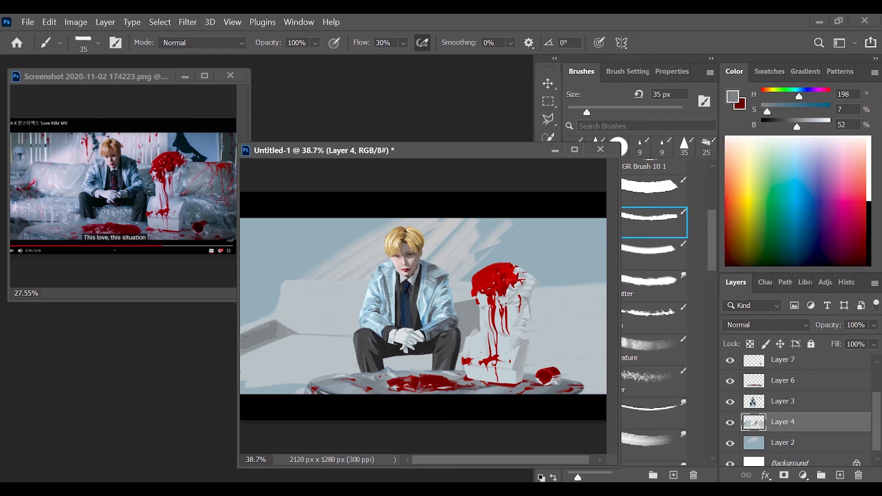
- Shade the sofa's lower edge beside the table and its seat seam with the 35 px brush in sampled greys such as H 198, S 10, B 56
drag(241, 381, 303, 383)
alt+click(528, 370)
key(z)
alt+click(558, 350)
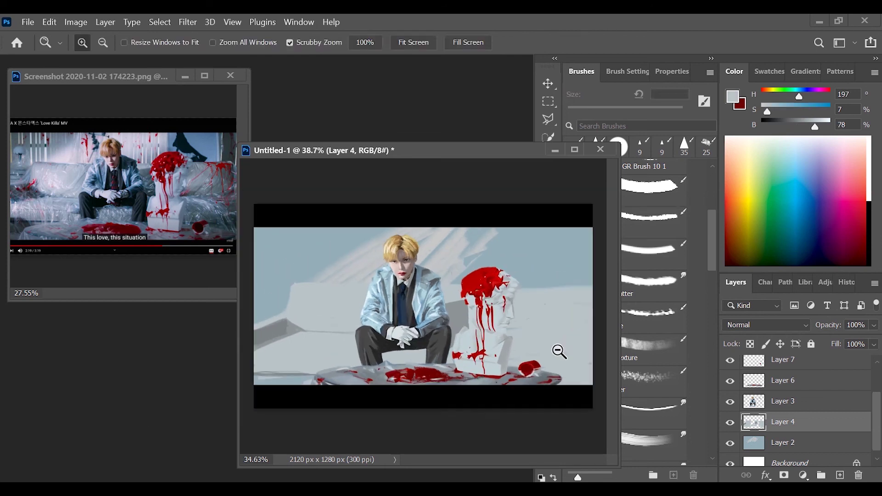
key(e)
key(b)
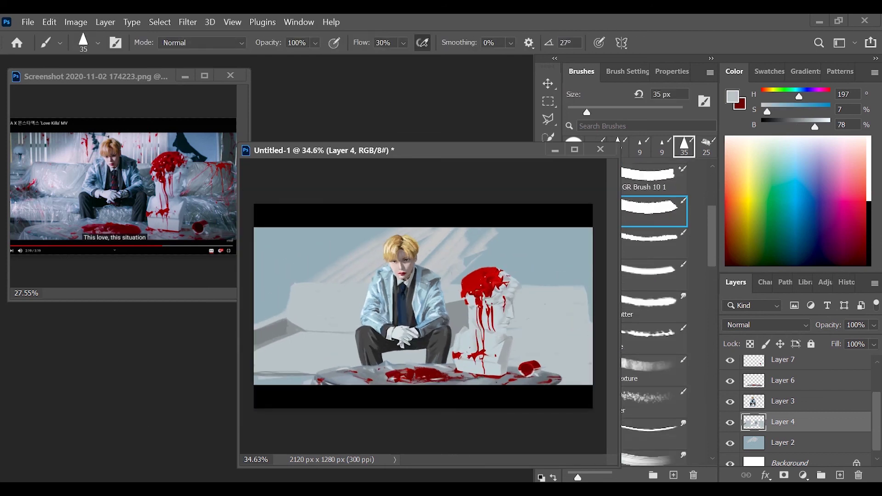
alt+click(458, 337)
click(652, 239)
alt+click(458, 339)
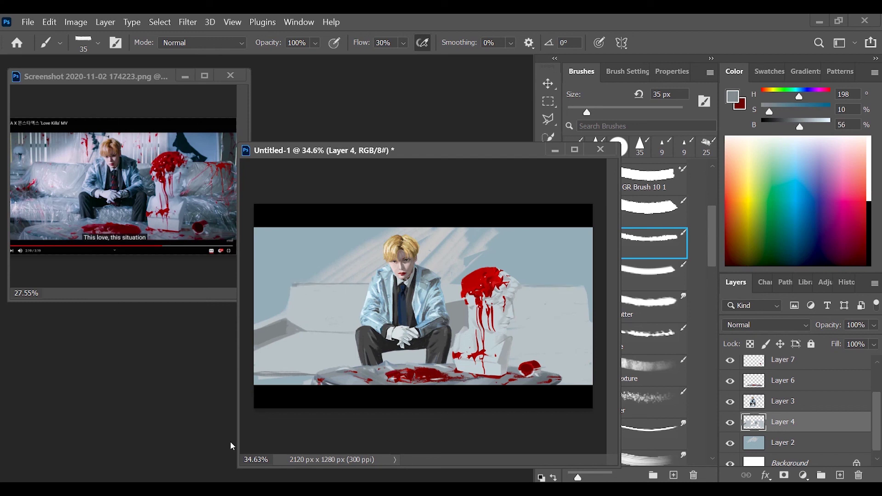
- Define the creases of the left armrest and seat cushion on Layer 4 in sampled greys such as H 196, S 7, B 60
alt+click(356, 304)
alt+click(362, 327)
alt+click(287, 321)
alt+click(271, 368)
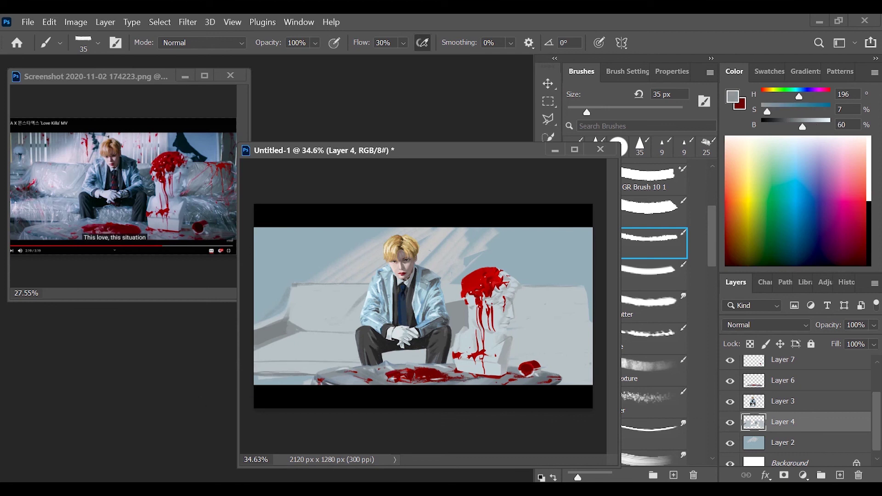
- Paint the sofa area visible between the man's legs on Layer 4 in sampled blue-greys such as H 195, S 28, B 44
alt+click(402, 350)
alt+click(379, 357)
alt+click(402, 361)
alt+click(420, 381)
key(z)
key(ctrl+minus)
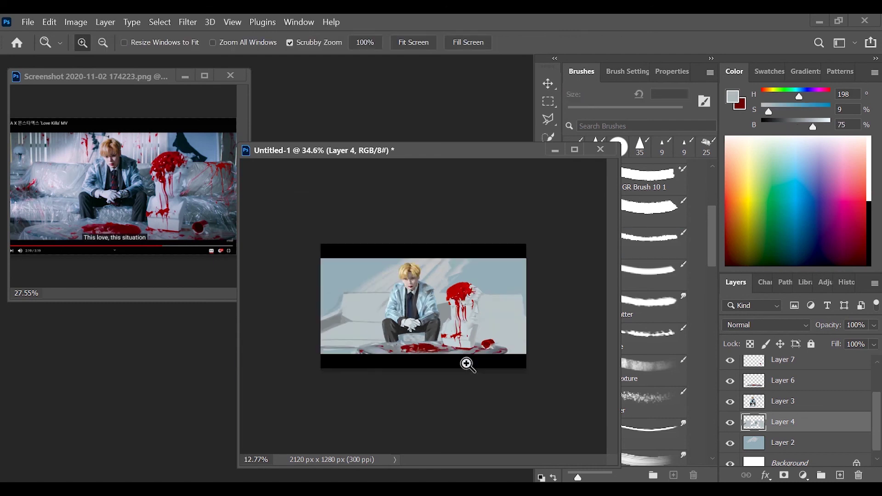
drag(468, 366, 514, 365)
alt+click(408, 359)
key(z)
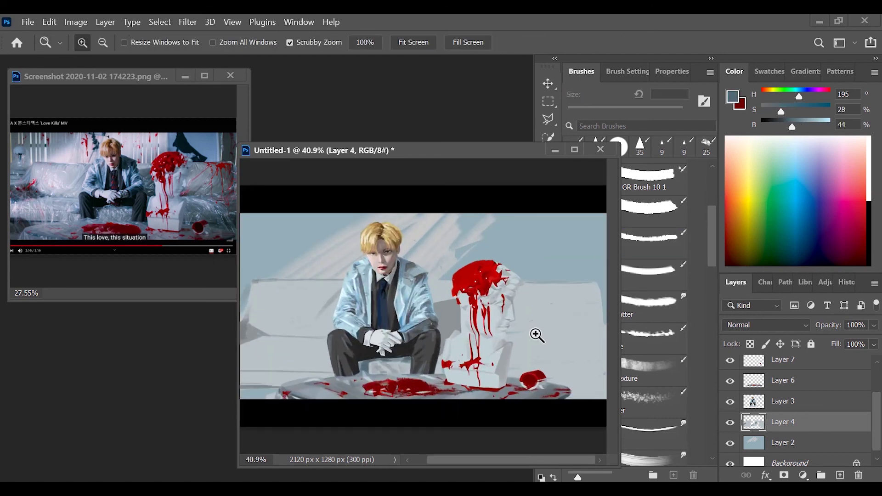
- Paint the cast shadows on the sofa around the bust on Layer 4 in grey H 198, S 7, B 59
drag(535, 335, 517, 329)
alt+click(510, 335)
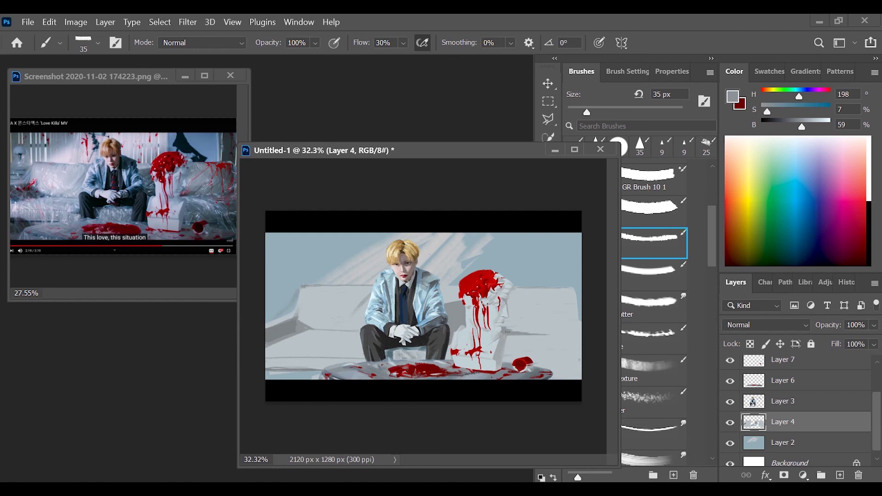
alt+click(533, 324)
click(654, 370)
alt+click(563, 306)
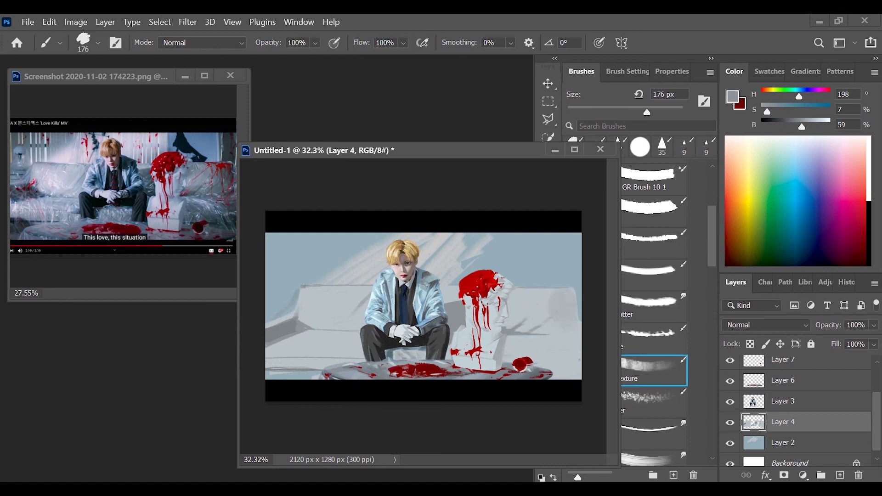
- Add plastic folds to the sofa's back and left armrest with a 15 px, 30% flow brush in blue-greys such as H 197, S 12, B 71
click(650, 238)
scroll(382, 305, up, 2)
alt+click(301, 307)
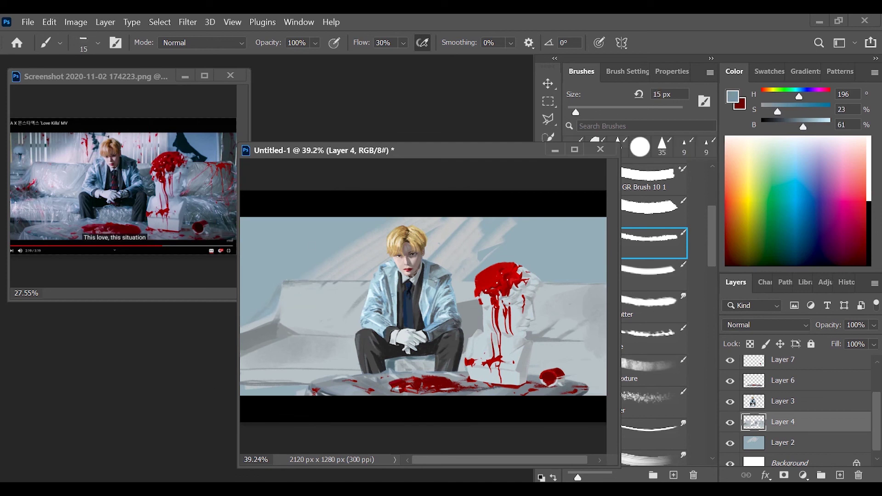
alt+click(292, 322)
alt+click(353, 289)
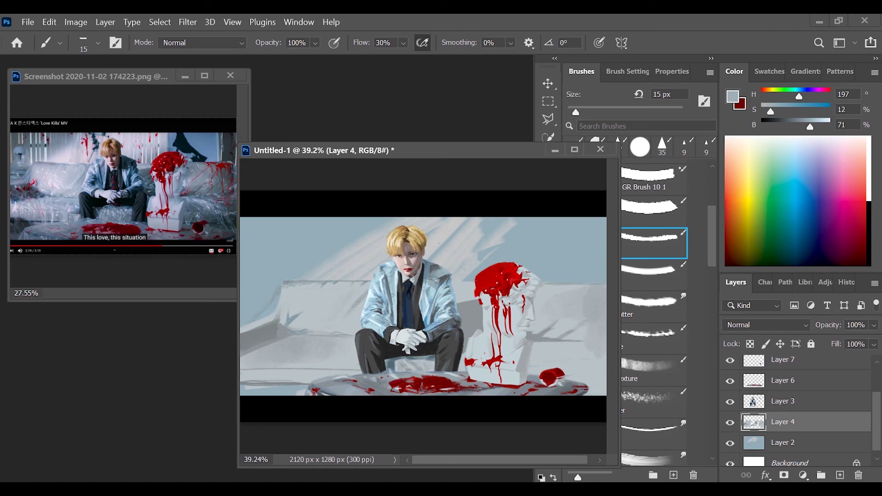
- Paint plastic highlights on the left half of the sofa with the 15 px brush in near-white H 197, S 12, B 100
click(829, 121)
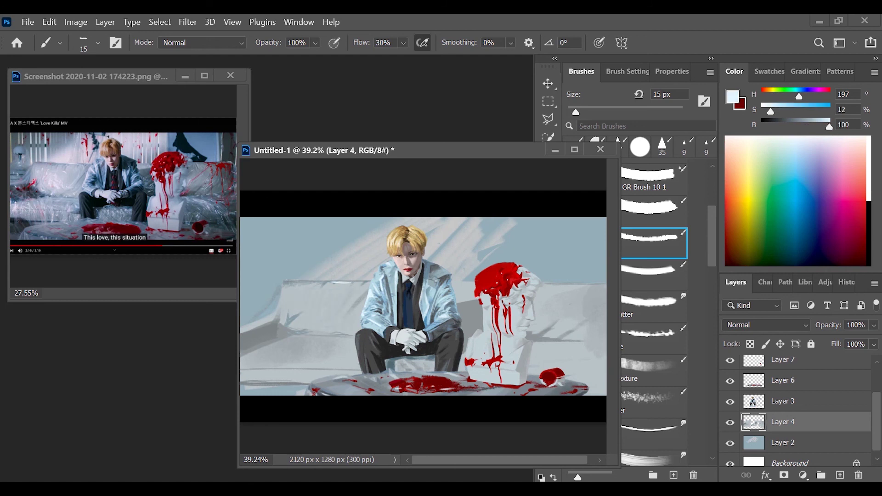
alt+click(308, 304)
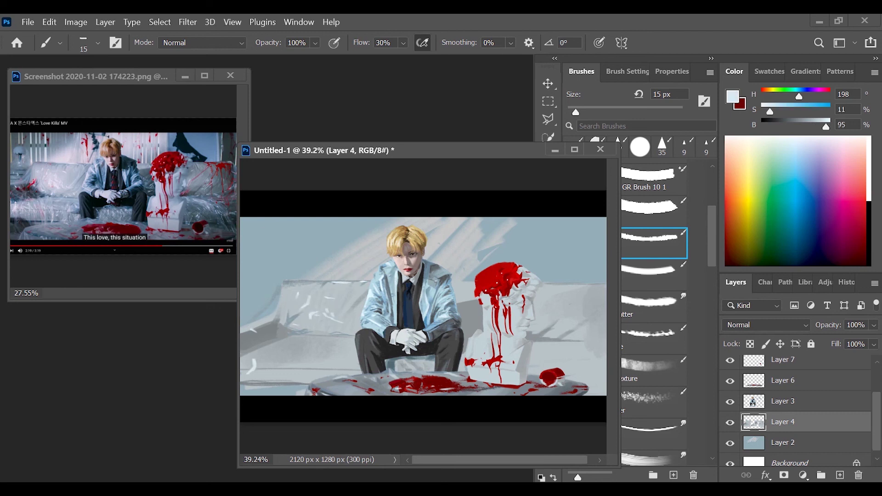
alt+click(308, 323)
- Paint dark plastic folds on the left armrest with the 15 px brush in dark grey H 198, S 14, B 35
alt+click(278, 335)
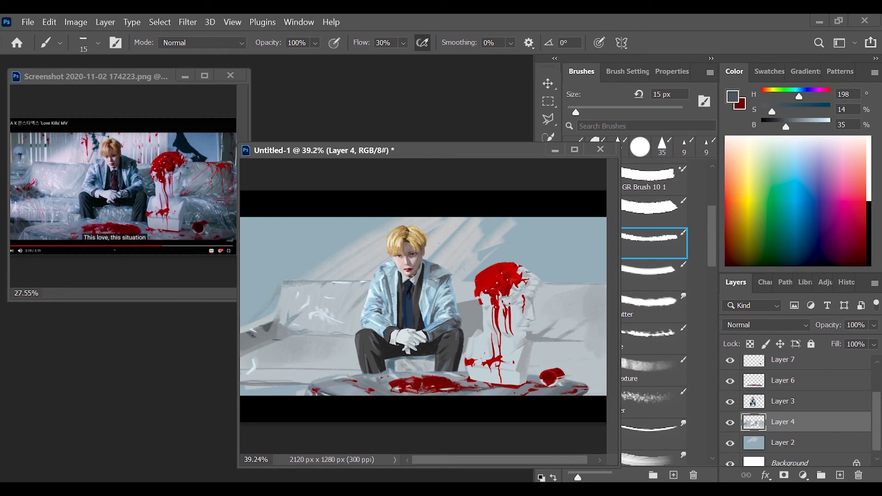
mouse_move(239, 340)
mouse_down()
mouse_move(221, 345)
mouse_move(412, 386)
mouse_move(460, 386)
mouse_up()
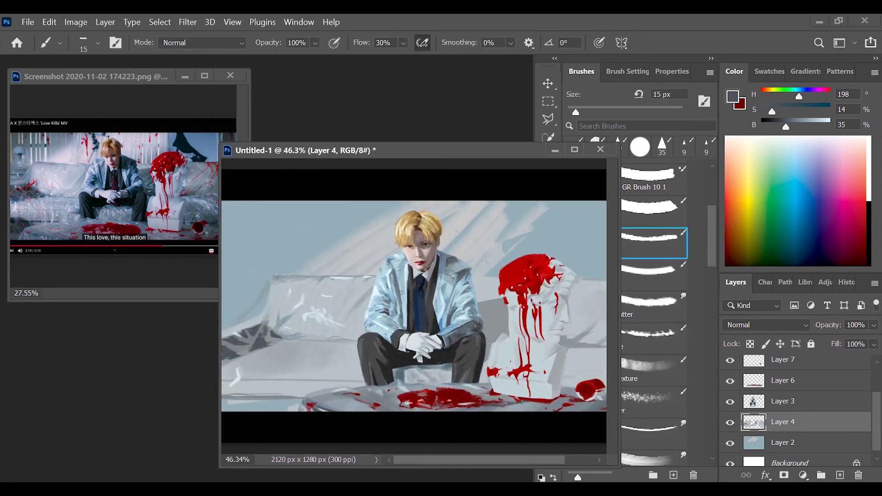
alt+click(278, 331)
- Add fine highlights to the left armrest and seat with a 10 px brush in near-white H 198, S 11, B 95
alt+click(317, 317)
key(bracketleft)
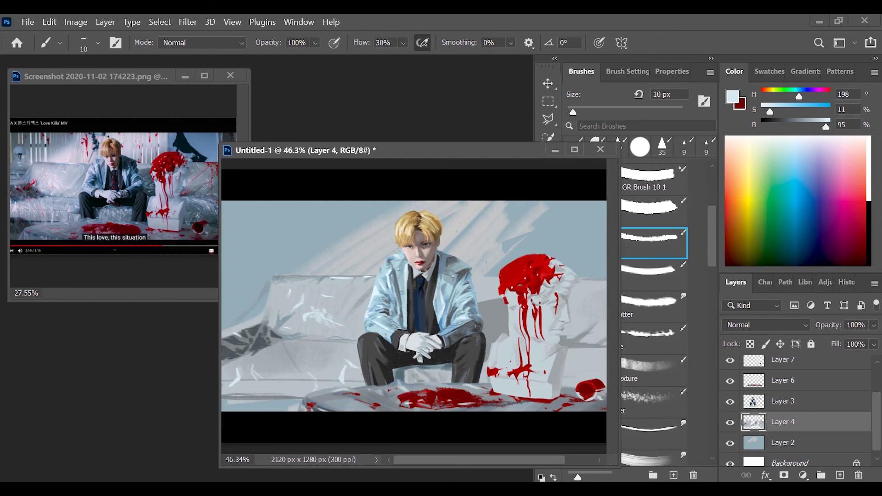
scroll(230, 384, down, 1)
- Deepen the sofa folds between the man and the bust with a 20 px brush in dark grey H 195, S 13, B 36
alt+click(229, 384)
key(bracketright)
key(bracketright)
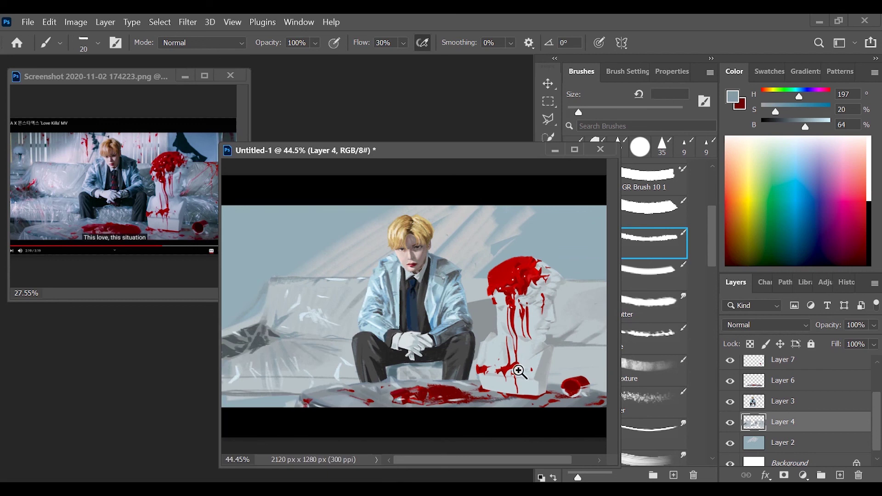
scroll(285, 322, down, 1)
alt+click(286, 321)
alt+click(265, 319)
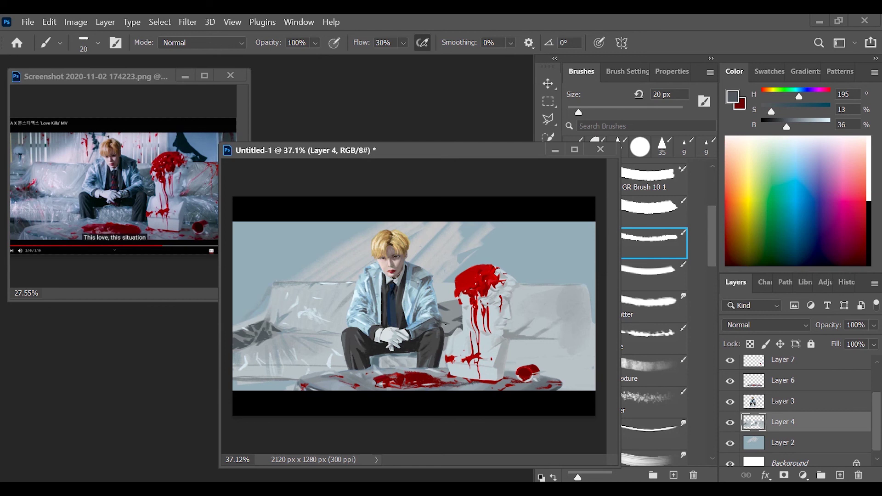
- Refine the sofa folds around the man and the bust with the 20 px brush, alternating sampled greys such as H 197, S 8, B 65
scroll(472, 251, up, 1)
alt+click(413, 279)
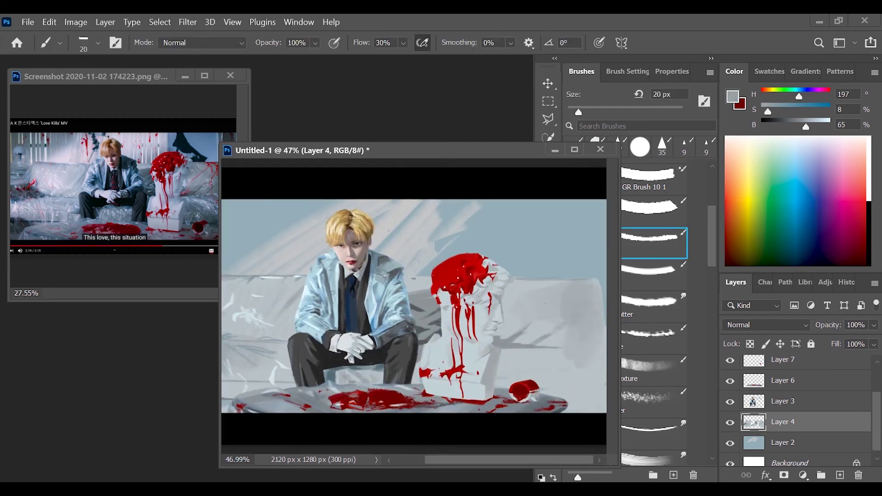
alt+click(266, 343)
alt+click(425, 337)
scroll(458, 327, down, 5)
scroll(302, 305, up, 4)
alt+click(448, 327)
scroll(448, 328, down, 2)
drag(420, 145, 442, 132)
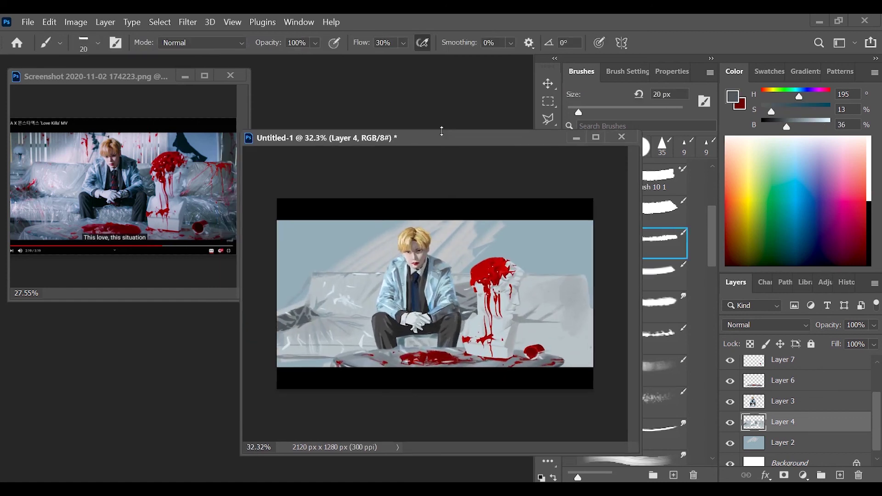
- Shade the sofa to the right of the bust on Layer 4 with a 50 px brush in grey H 198, S 7, B 59
key(bracketright)
key(bracketright)
key(bracketright)
alt+click(528, 340)
drag(549, 353, 570, 354)
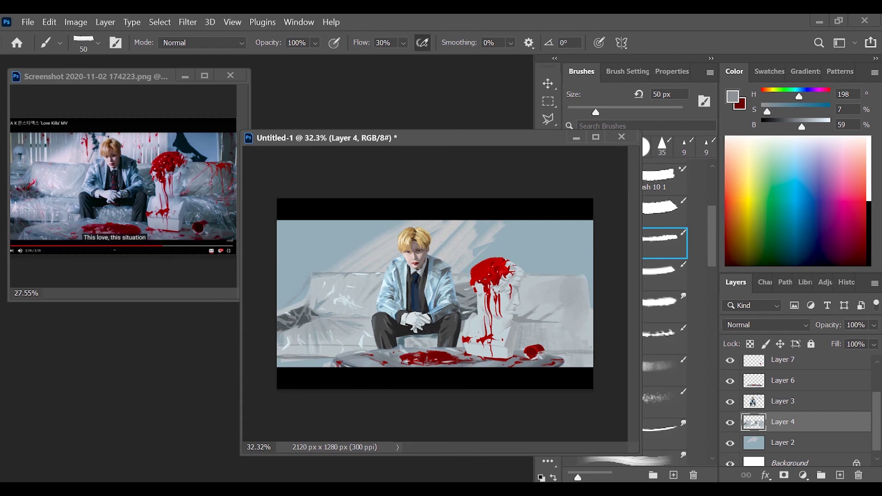
- Accent the right end of the sofa's back with a 20 px brush in dark grey H 195, S 13, B 36
alt+click(584, 277)
key(bracketleft)
key(bracketleft)
key(bracketleft)
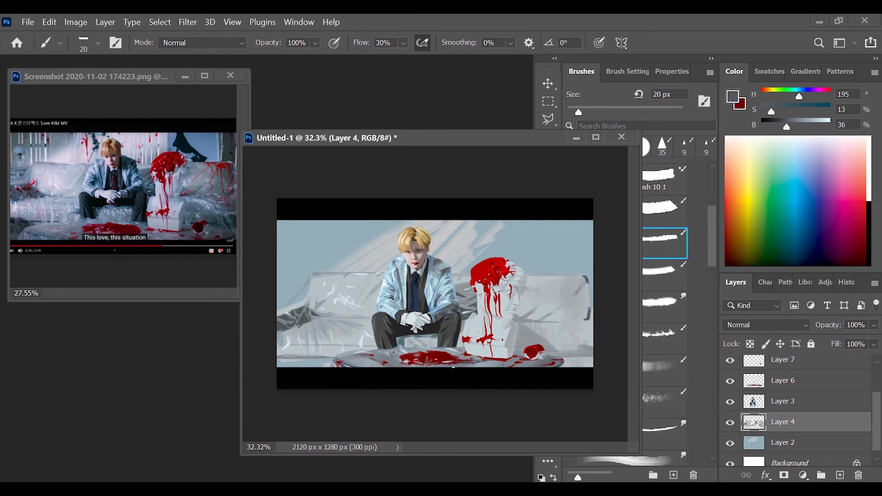
- Add soft shading beside the bust and near the table's left edge with an 80 px texture brush in dark grey H 195, S 13, B 36
click(665, 370)
mouse_move(515, 312)
mouse_down()
mouse_move(570, 317)
mouse_move(519, 349)
mouse_up()
mouse_move(327, 354)
mouse_down()
mouse_move(272, 354)
mouse_move(335, 352)
mouse_up()
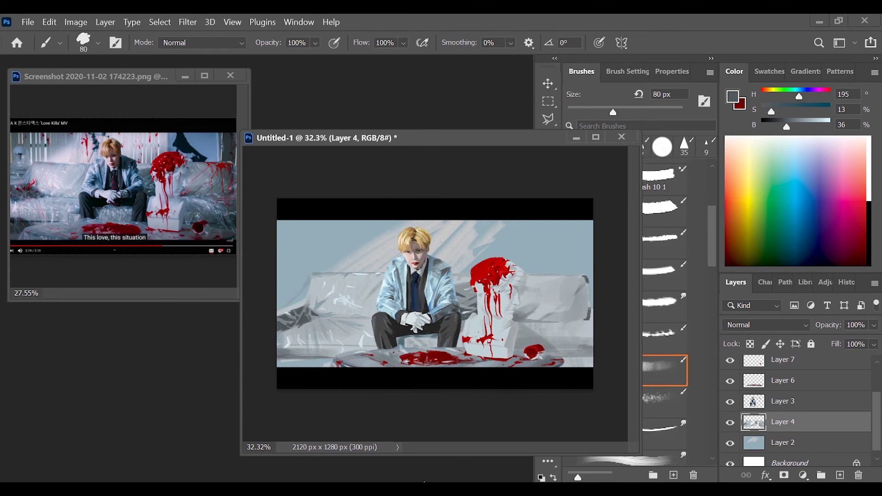
- Model the sofa back on the right with a 35 px, 30% flow brush in sampled light greys such as H 197, S 7, B 78
click(664, 238)
alt+click(542, 270)
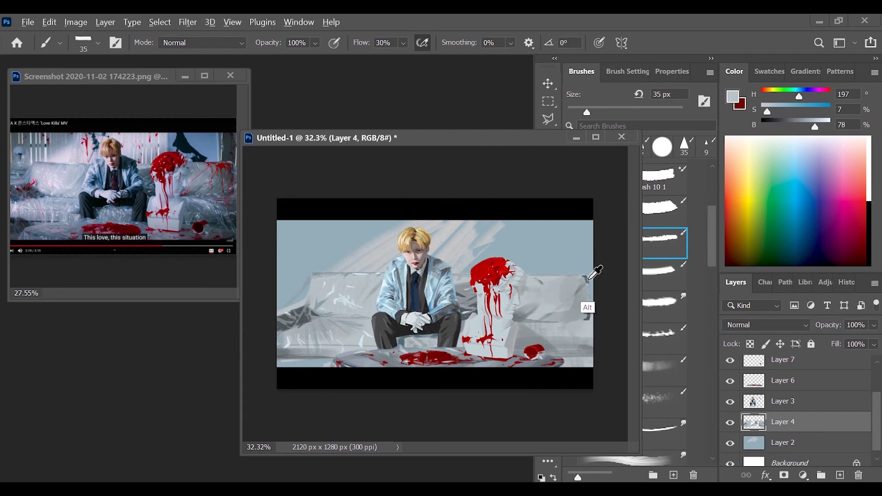
alt+click(340, 292)
alt+click(522, 306)
alt+click(521, 302)
alt+click(585, 302)
- Paint crisp plastic highlights across the sofa right of the bust with a 15 px full-flow brush in near-white H 198, S 11, B 94
key(period)
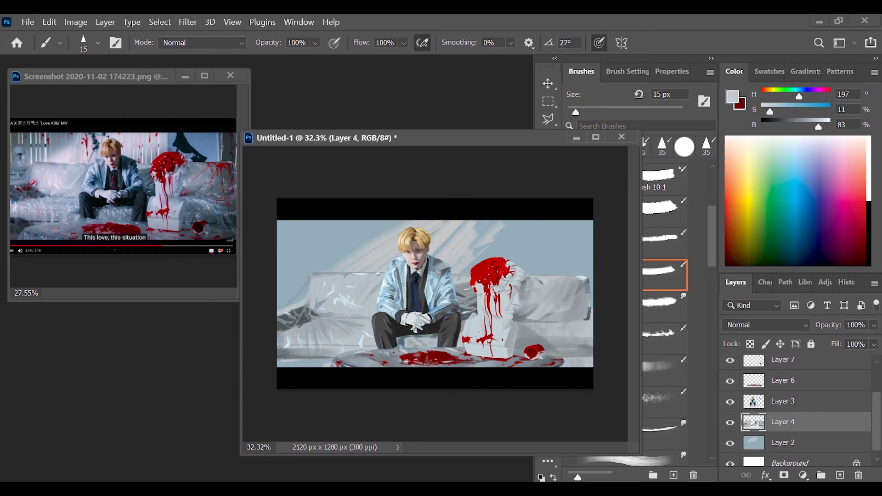
alt+click(534, 301)
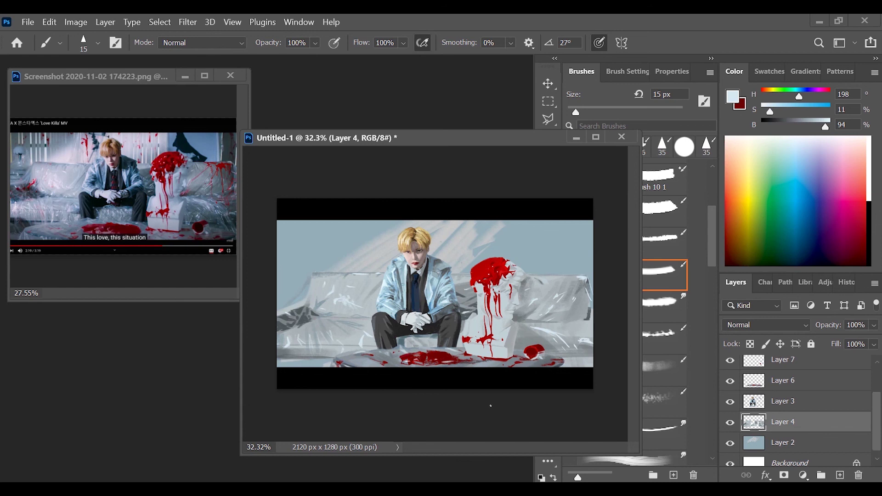
- Build up the grey shading on the sofa's right half, finishing with a 40 px texture brush in H 182, S 18, B 53
click(661, 370)
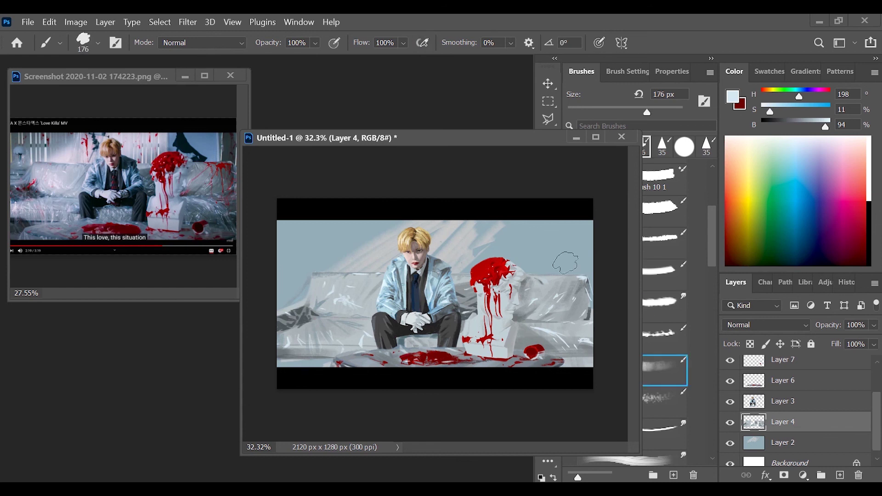
alt+click(587, 330)
click(666, 240)
scroll(609, 325, up, 1)
key(bracketright)
key(bracketright)
key(bracketright)
key(bracketright)
key(bracketright)
key(bracketright)
key(period)
key(period)
key(period)
key(period)
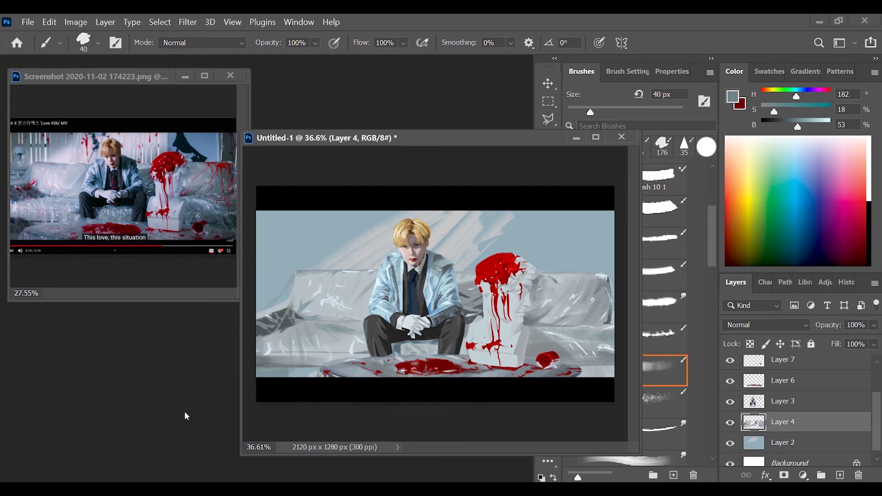
- Restore highlights on the sofa's right half with a 15 px full-flow brush in near-white H 198, S 11, B 91
key(comma)
key(comma)
key(comma)
alt+click(607, 303)
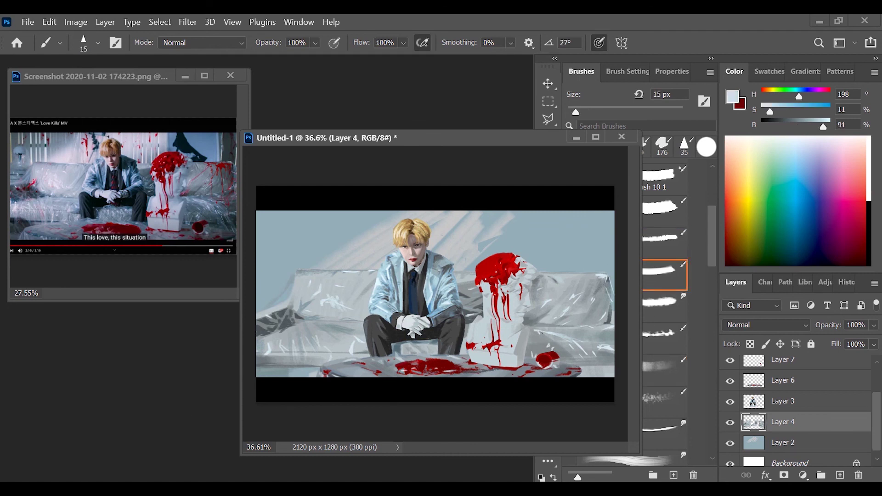
drag(555, 296, 554, 296)
- Paint dark folds at the sofa's lower right corner with a 25 px, 30% flow brush in grey H 194, S 13, B 40
key(comma)
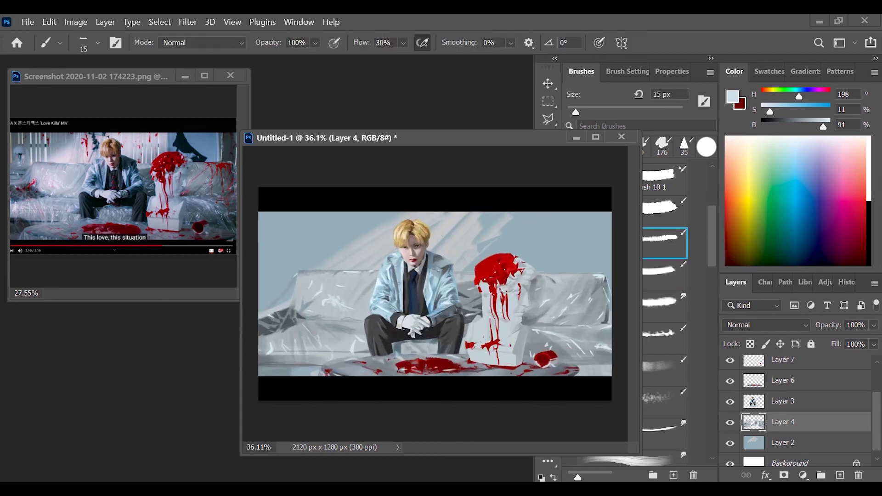
alt+click(607, 363)
mouse_move(607, 357)
mouse_down()
mouse_move(605, 373)
mouse_move(593, 364)
mouse_up()
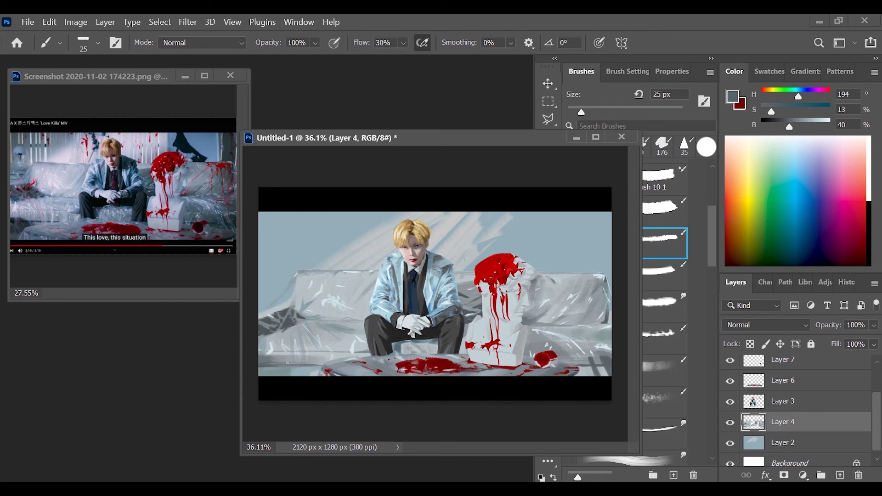
- On Layer 3, touch up the tie and the dark shirt beside it with a 30% flow brush reduced to 6 px in near-black H 0, S 0, B 10
key(alt+bracketright)
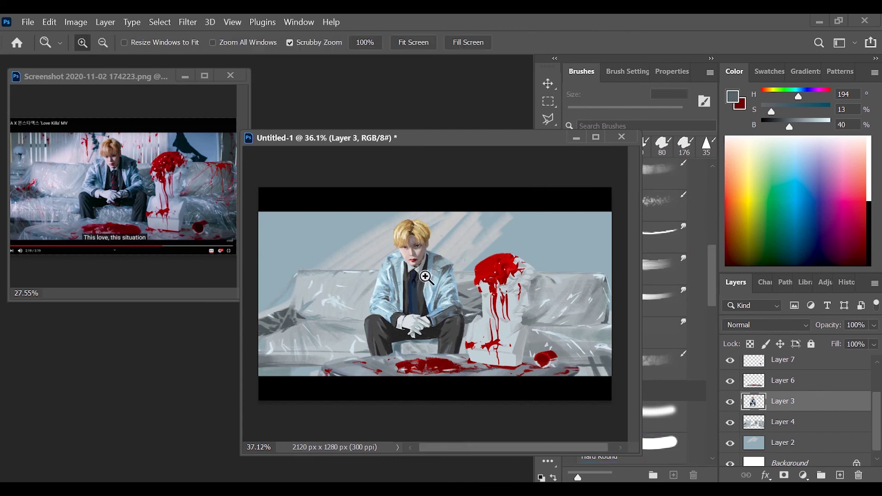
drag(409, 276, 429, 305)
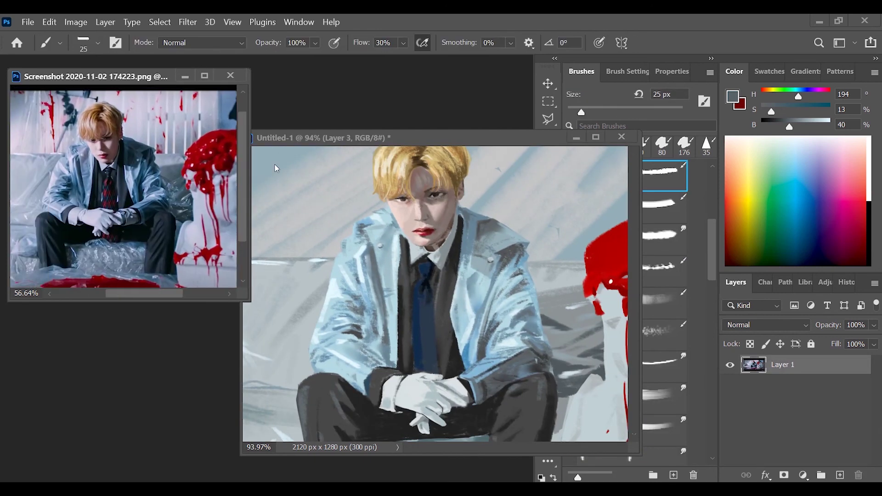
alt+click(427, 280)
drag(428, 308, 434, 357)
drag(781, 127, 752, 127)
key(bracketleft)
key(bracketleft)
key(bracketleft)
key(bracketleft)
key(bracketleft)
key(bracketleft)
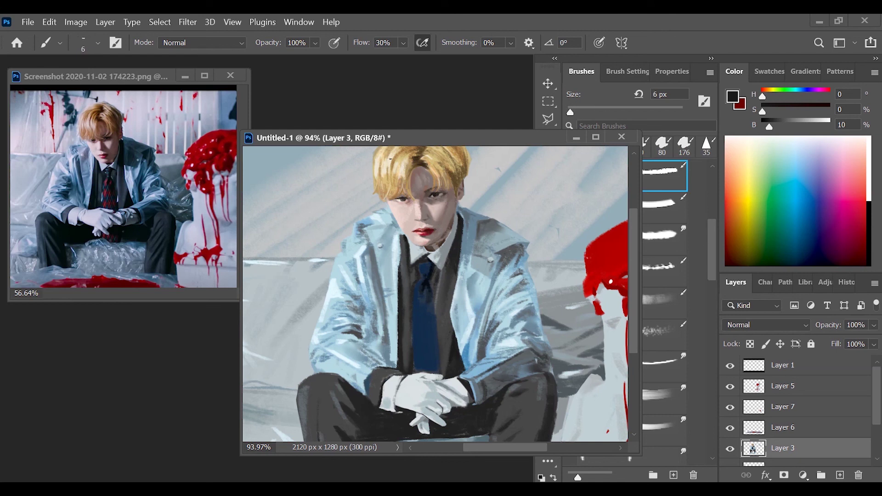
- Paint rows of dark red diamonds down the navy tie with a 9 px, full-flow tapered brush in H 0, S 100, B 42
alt+click(390, 158)
alt+click(412, 267)
alt+click(419, 231)
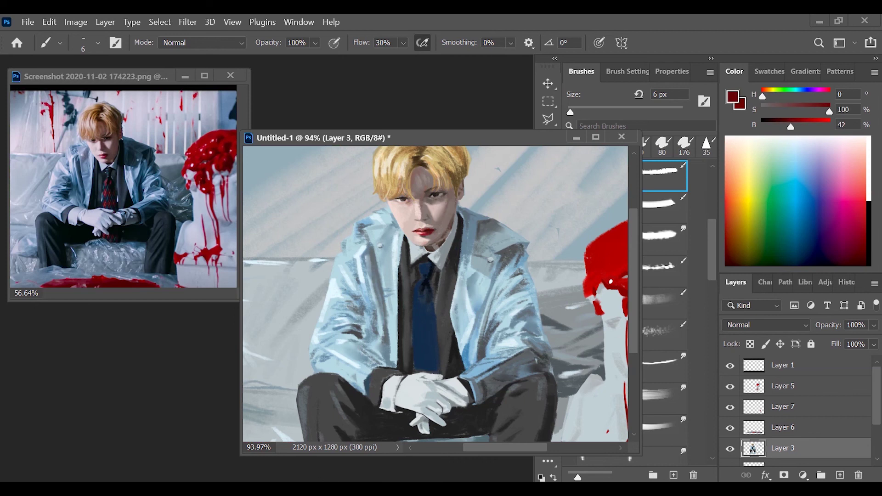
scroll(451, 337, up, 2)
key(period)
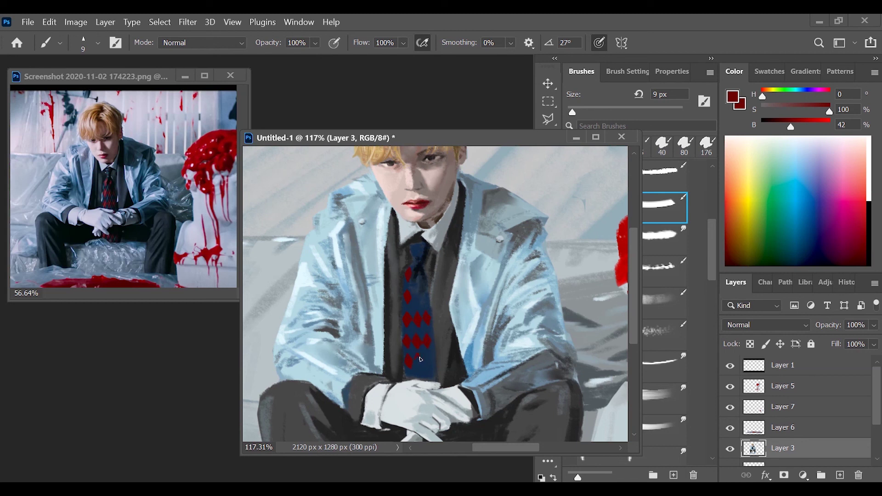
drag(425, 292, 441, 322)
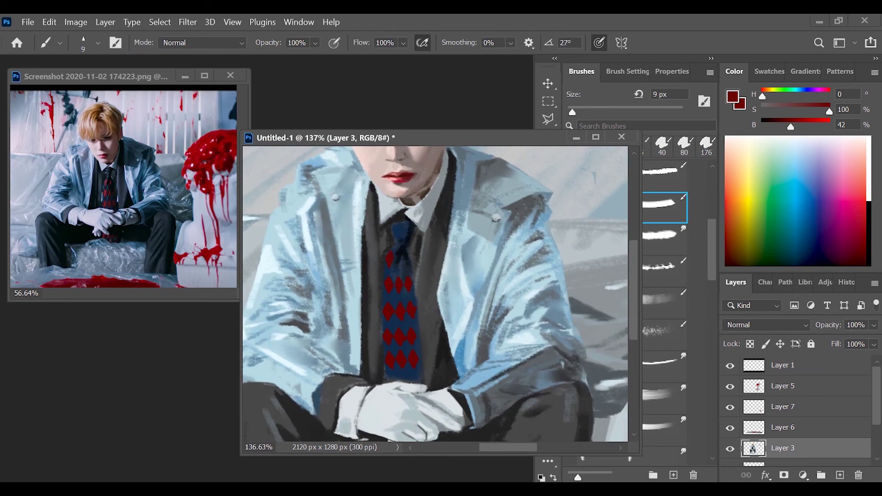
drag(394, 378, 408, 197)
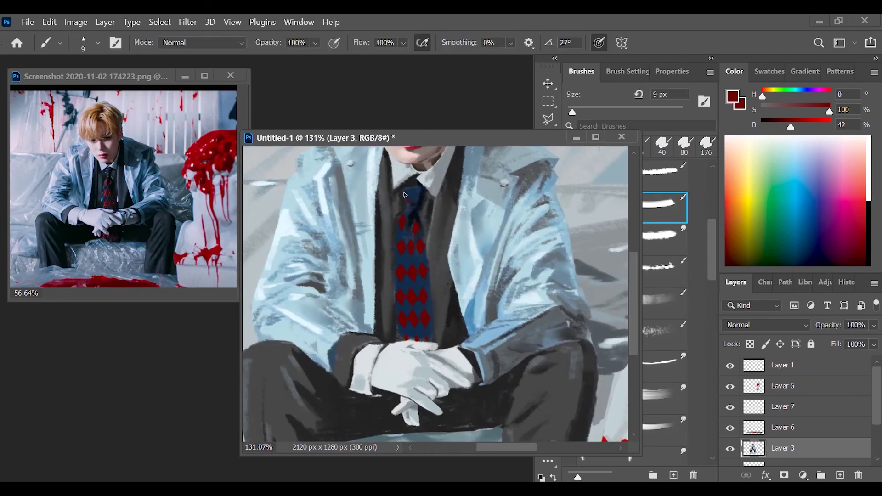
- Draw thin crossing diagonal lines over the tie's red diamonds to complete the argyle pattern
drag(829, 111, 763, 111)
mouse_move(407, 229)
mouse_down()
mouse_move(431, 281)
mouse_move(429, 341)
mouse_up()
mouse_move(429, 279)
mouse_down()
mouse_move(398, 319)
mouse_move(399, 331)
mouse_move(413, 294)
mouse_up()
- Shade the patterned tie with a 9 px, 30% flow brush in near-black blue H 207, S 41, B 9
click(665, 171)
alt+click(462, 312)
alt+click(468, 305)
alt+click(429, 250)
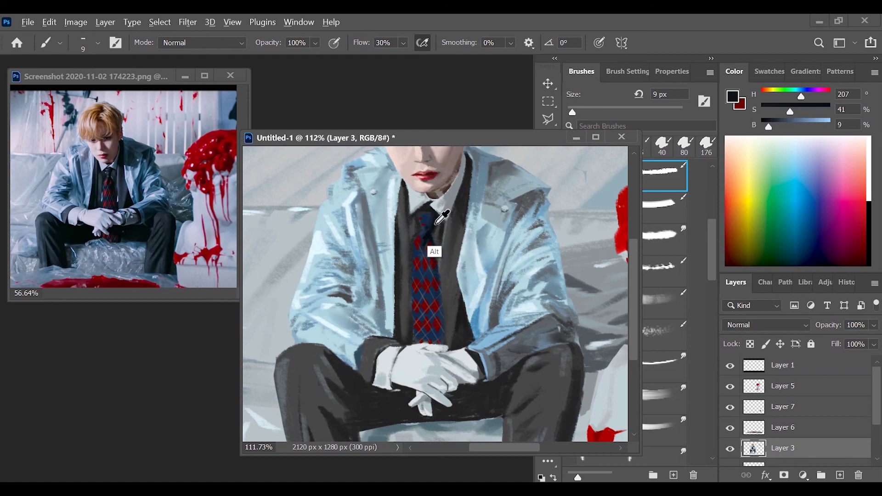
drag(424, 238, 448, 340)
- Refine the shading of the dark shirt and trousers with the 30% flow brush, using grey H 200, S 4, B 31 and black
alt+click(448, 342)
alt+click(389, 275)
drag(492, 299, 468, 305)
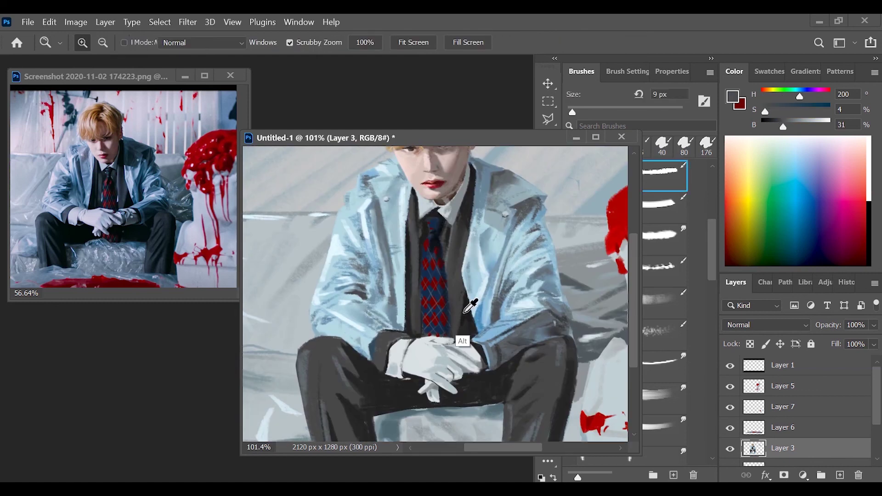
alt+click(520, 365)
alt+click(499, 322)
alt+click(457, 384)
drag(565, 361, 544, 357)
mouse_move(417, 376)
mouse_down()
mouse_move(432, 395)
mouse_move(385, 371)
mouse_up()
drag(542, 356, 509, 355)
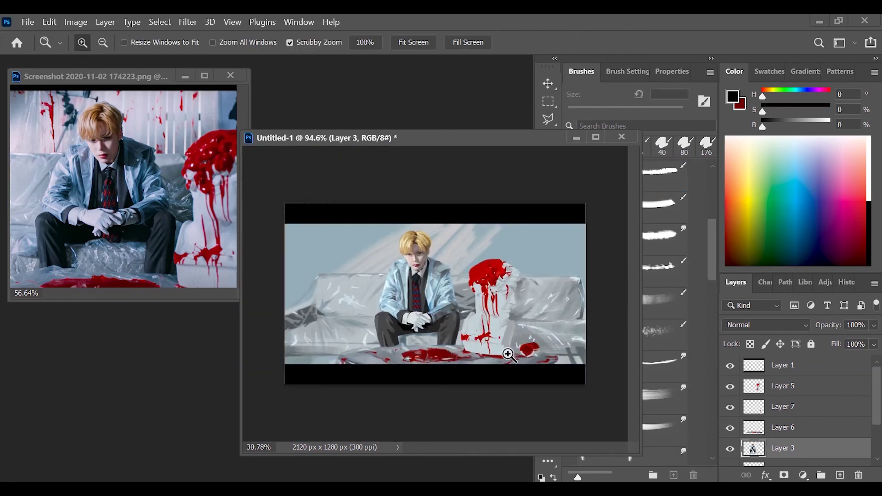
- Refine the man's facial and hair details with 30% flow at 6 px and 5 px, using black and tan H 40, S 41, B 73
drag(416, 257, 455, 258)
alt+click(414, 198)
drag(478, 448, 504, 448)
alt+click(457, 247)
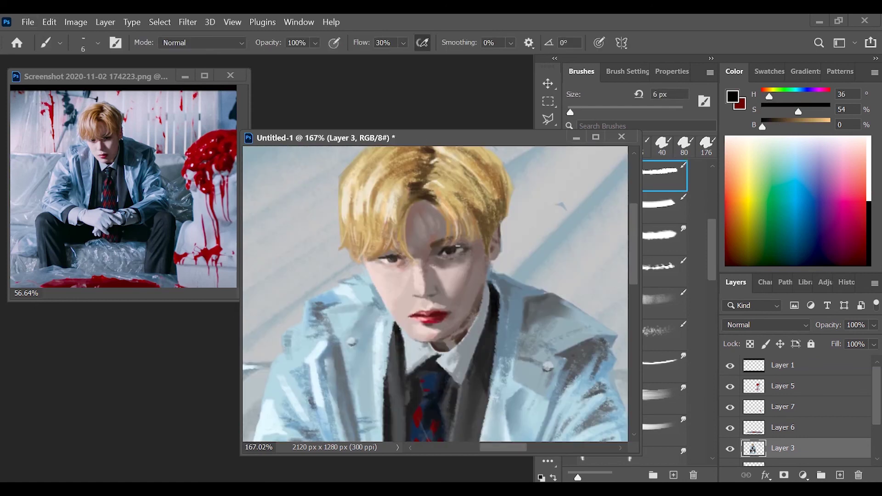
drag(460, 239, 510, 241)
drag(543, 306, 482, 305)
alt+click(448, 251)
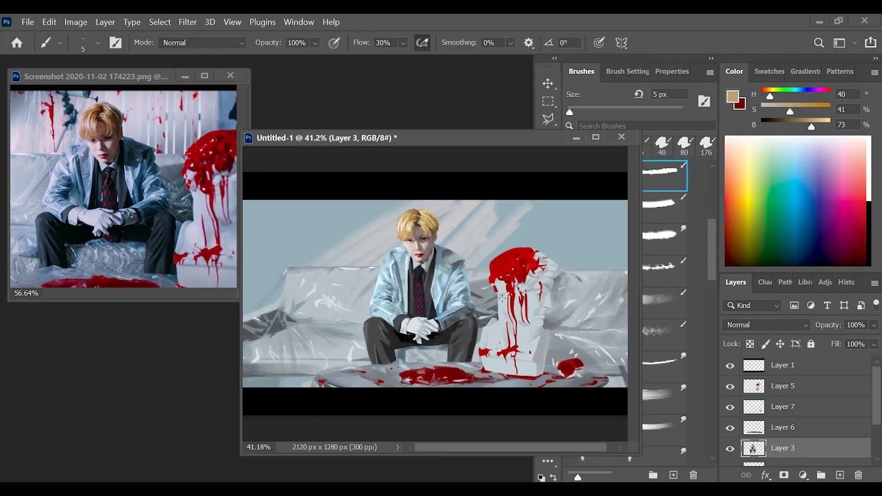
- Compare the whole painting with the reference screenshot, examining the sofa's left half and its grey tones
drag(575, 374, 559, 374)
click(160, 232)
key(ctrl+v)
drag(160, 233, 132, 240)
click(386, 379)
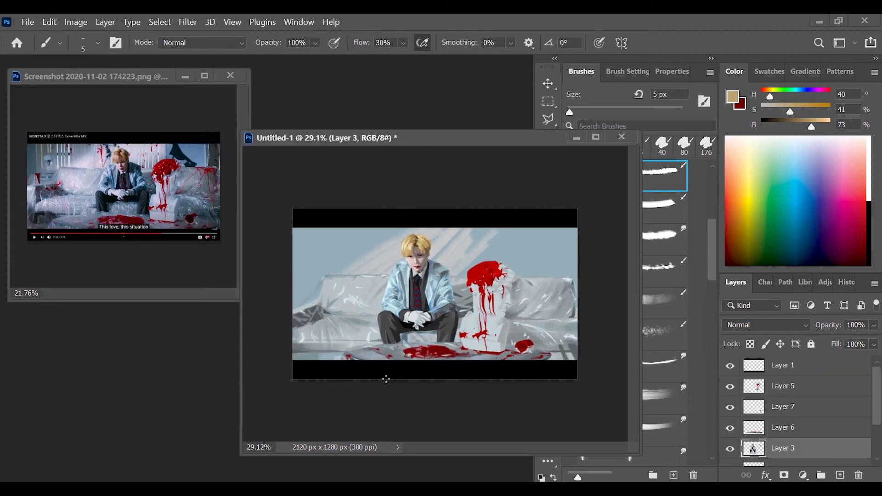
key(z)
drag(138, 173, 166, 173)
drag(335, 354, 391, 354)
key(b)
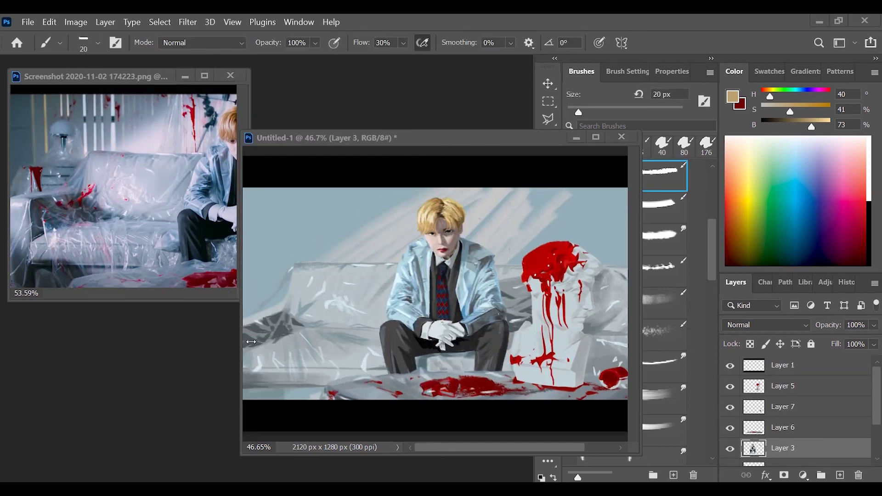
alt+click(285, 317)
key(z)
drag(248, 299, 233, 298)
key(b)
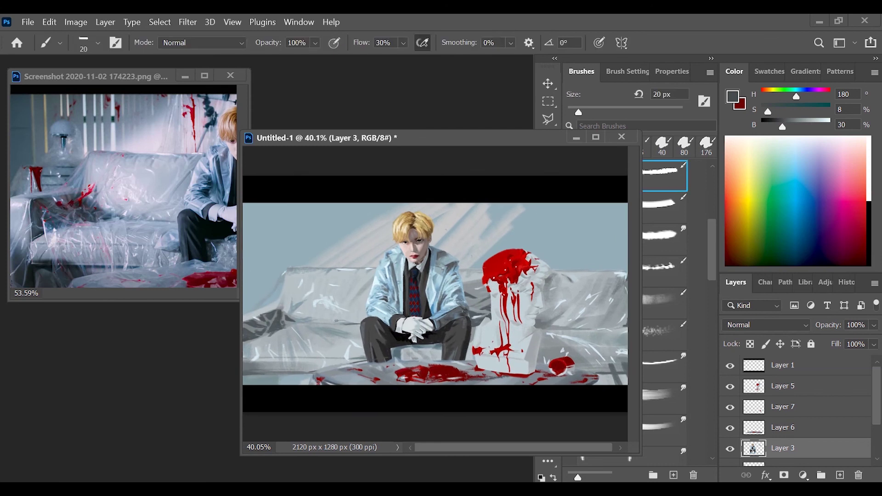
click(130, 258)
key(ctrl+0)
click(468, 140)
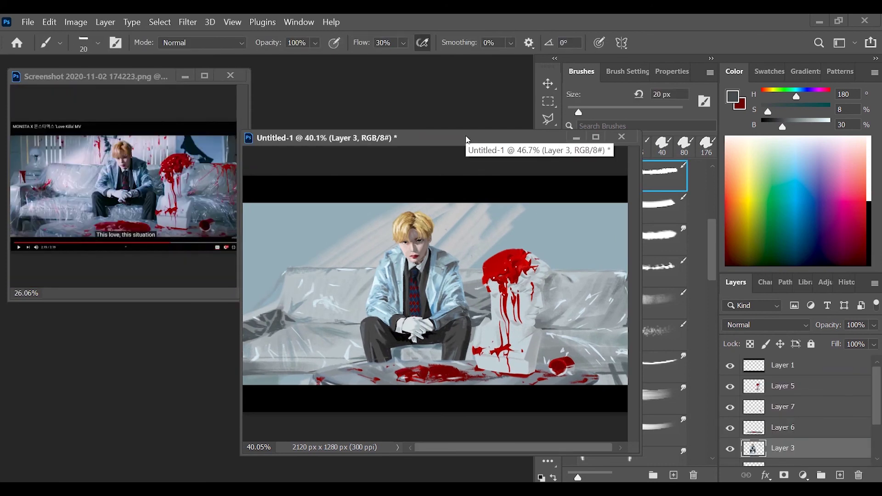
alt+click(248, 328)
key(z)
drag(413, 364, 398, 364)
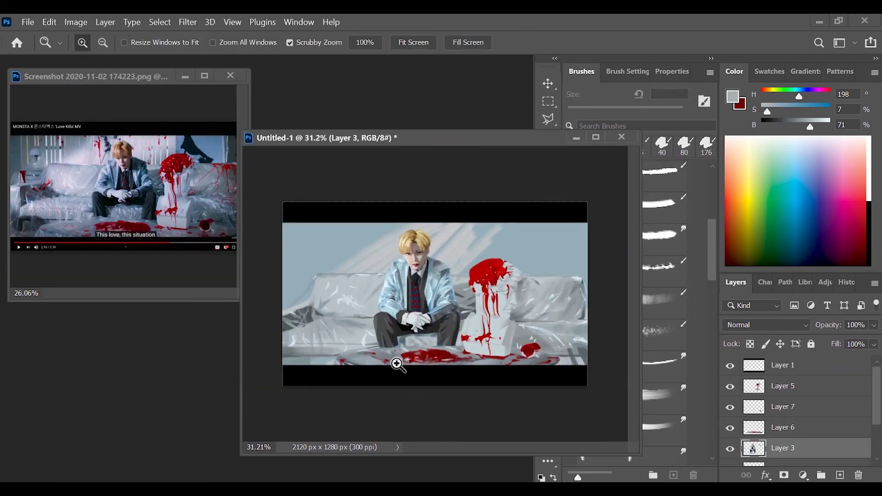
key(b)
- On Layer 2, darken the left side of the background wall with a 176 px texture brush in blue-grey H 197, S 30, B 54
scroll(799, 413, down, 3)
click(790, 436)
click(665, 304)
alt+click(309, 265)
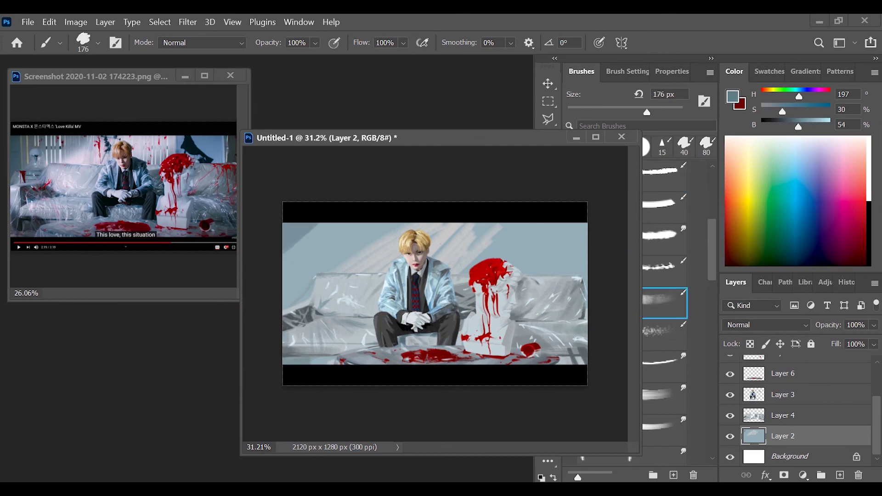
alt+click(322, 239)
- Block in a blue panel on the wall behind the bust with a 35 px, 30% flow brush in H 212, S 42, B 78
click(661, 171)
scroll(707, 259, up, 1)
alt+click(350, 244)
scroll(878, 411, up, 1)
scroll(878, 411, down, 1)
mouse_move(504, 239)
mouse_down()
mouse_move(546, 275)
mouse_move(510, 227)
mouse_move(519, 253)
mouse_up()
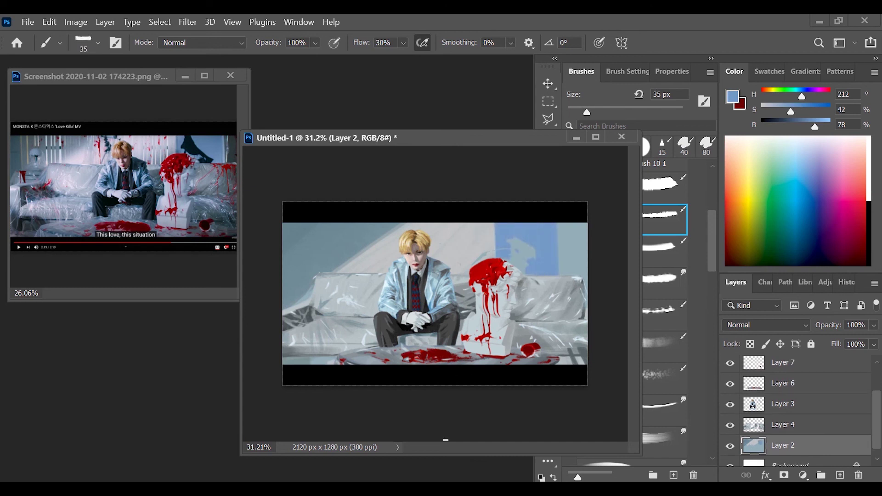
scroll(811, 414, up, 1)
- Erase the stray pale marks around the bust's head on Layer 5 with a 40 px hard round eraser
key(e)
click(811, 427)
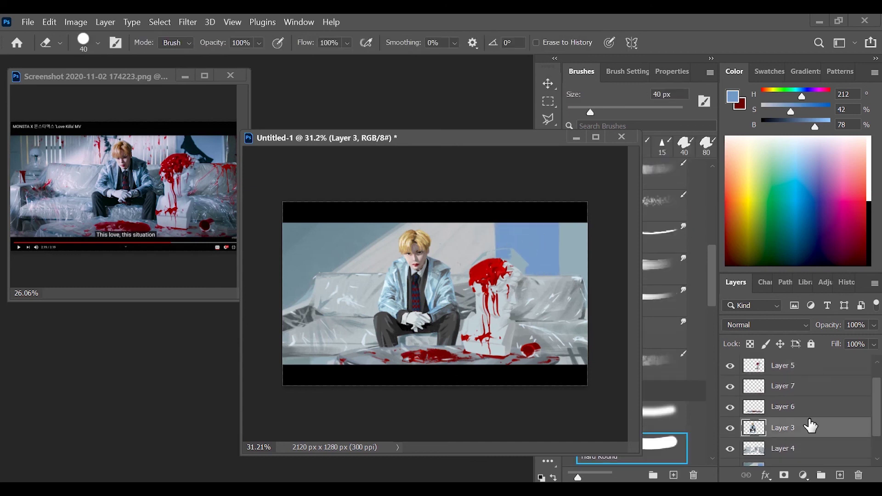
click(809, 366)
drag(521, 262, 569, 270)
mouse_move(479, 204)
mouse_down()
mouse_move(532, 311)
mouse_move(544, 241)
mouse_up()
- On Layer 2, refine the blue panel in H 212, S 29, B 87 and paint grey strokes beside it at 25 px in H 197, S 19, B 45
key(b)
ctrl+click(543, 241)
drag(790, 111, 786, 108)
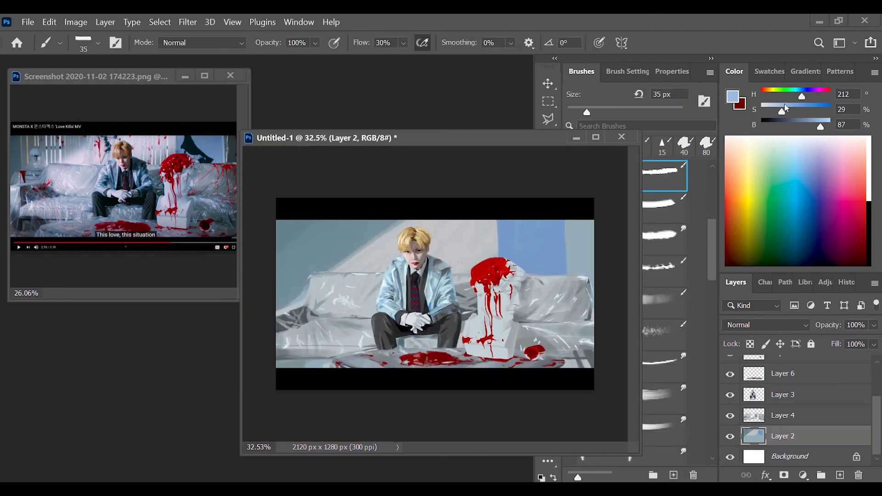
key(bracketleft)
alt+click(572, 239)
drag(570, 222, 595, 288)
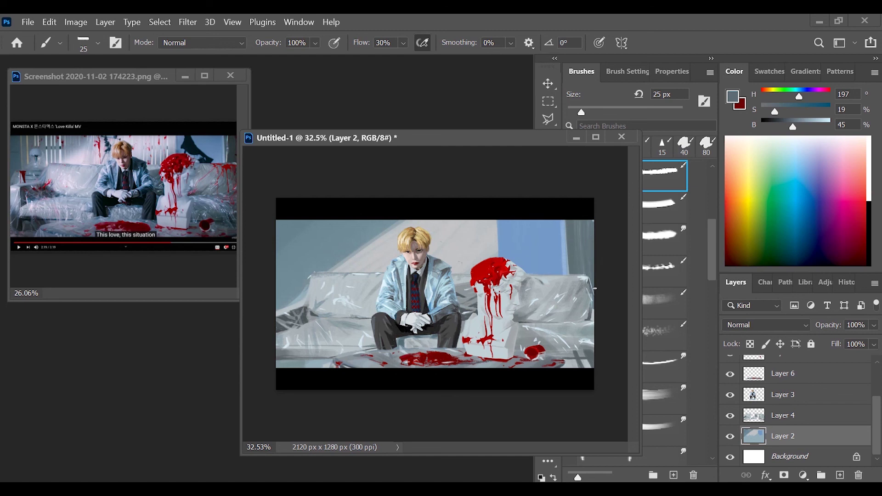
- Soften the right wall with a 176 px texture brush in H 197, S 28, B 55, and add a dark horizontal rail across the left wall
click(664, 301)
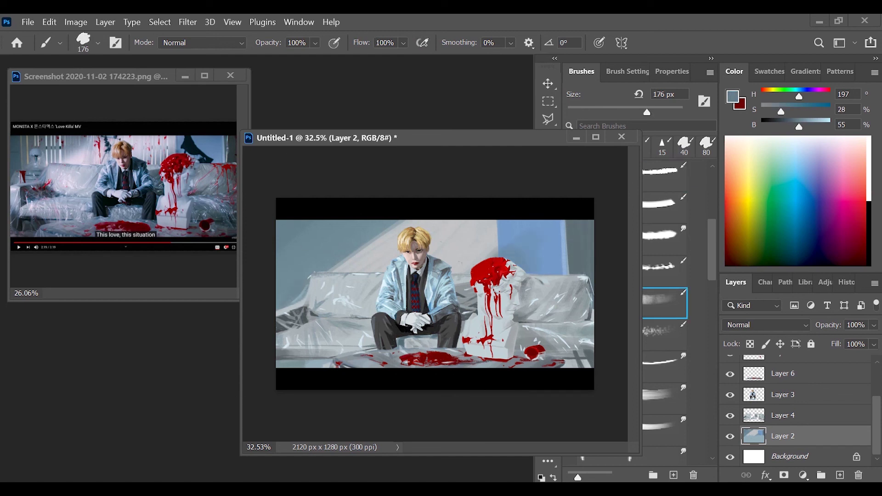
scroll(703, 249, up, 2)
click(689, 251)
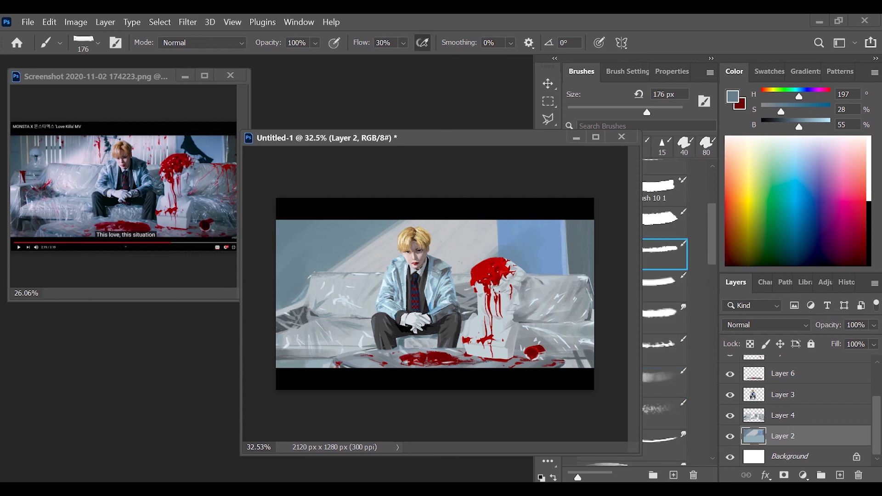
drag(318, 247, 341, 247)
alt+click(386, 278)
key(p)
key(b)
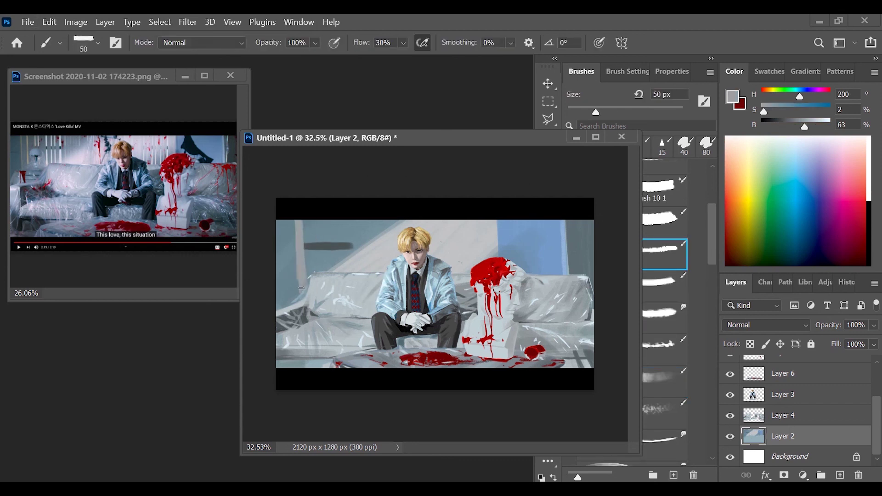
- Paint vertical slats over the rail left of the man with a 45 px, 30% flow brush in greys up to H 204, S 3, B 77
key(bracketleft)
mouse_move(323, 220)
mouse_down()
mouse_move(323, 271)
mouse_move(336, 269)
mouse_up()
mouse_move(352, 221)
mouse_down()
mouse_move(351, 273)
mouse_move(361, 272)
mouse_up()
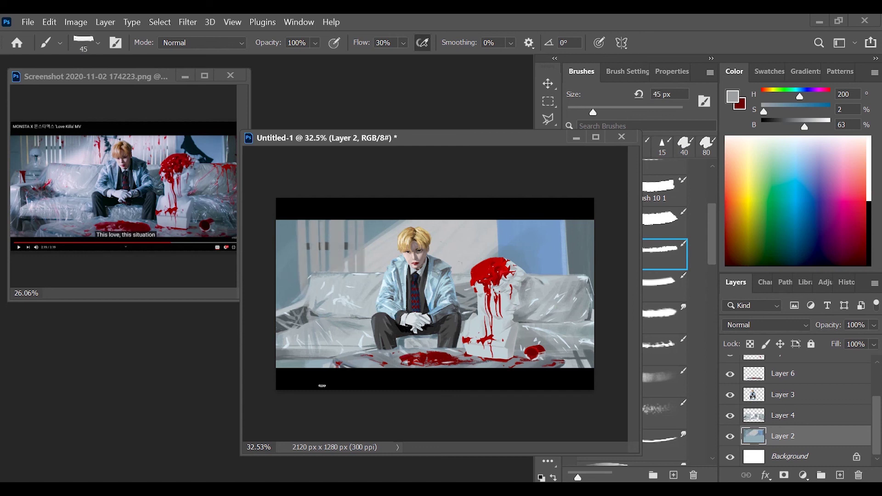
mouse_move(372, 221)
mouse_down()
mouse_move(373, 240)
mouse_move(388, 232)
mouse_up()
alt+click(364, 270)
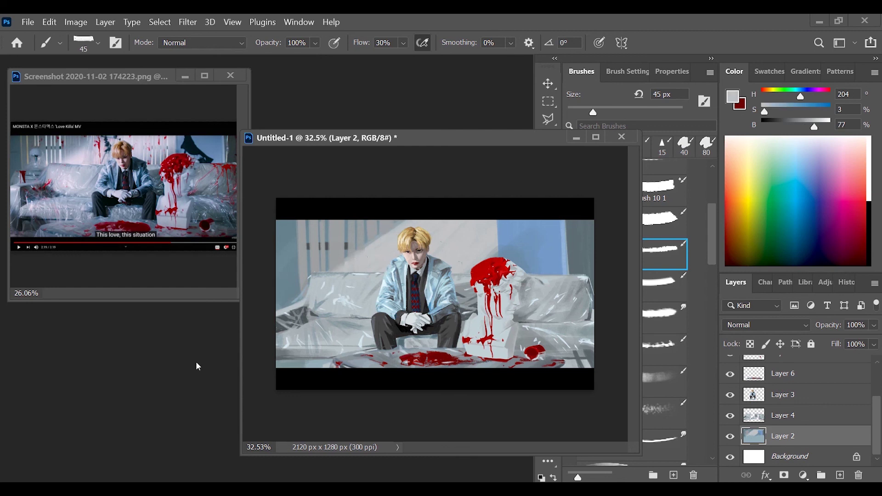
drag(387, 229, 387, 272)
mouse_move(393, 229)
mouse_down()
mouse_move(393, 260)
mouse_move(401, 236)
mouse_up()
- Paint near-white slat lines on the wall between the man and the bust with a 15 px tapered brush in H 195, S 2, B 92
alt+click(409, 328)
key(period)
key(bracketleft)
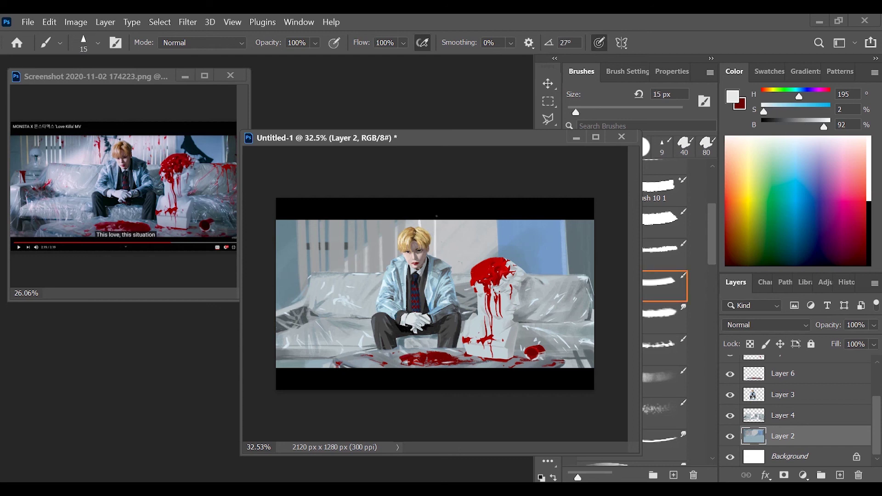
drag(446, 264, 446, 221)
mouse_move(483, 261)
mouse_down()
mouse_move(484, 221)
mouse_move(471, 221)
mouse_up()
drag(458, 273, 458, 253)
- Detail the slats left of the man with the tapered brush enlarged to 25 px, and set the colour to tan H 41, S 29, B 65
alt+click(458, 253)
mouse_move(365, 239)
mouse_down()
mouse_move(366, 219)
mouse_move(346, 220)
mouse_up()
drag(355, 238, 356, 221)
drag(326, 237, 326, 218)
key(bracketright)
drag(327, 272, 328, 253)
click(772, 100)
alt+click(308, 232)
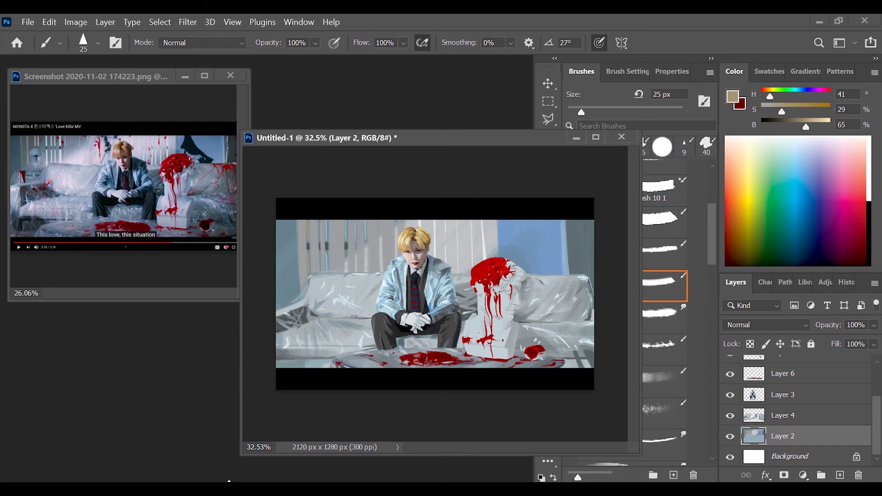
- Cast diagonal white light beams across the slatted wall and blue panel with a 176 px texture brush in H 41, S 0, B 100
click(796, 137)
drag(336, 271, 400, 229)
drag(441, 260, 478, 223)
drag(460, 264, 529, 221)
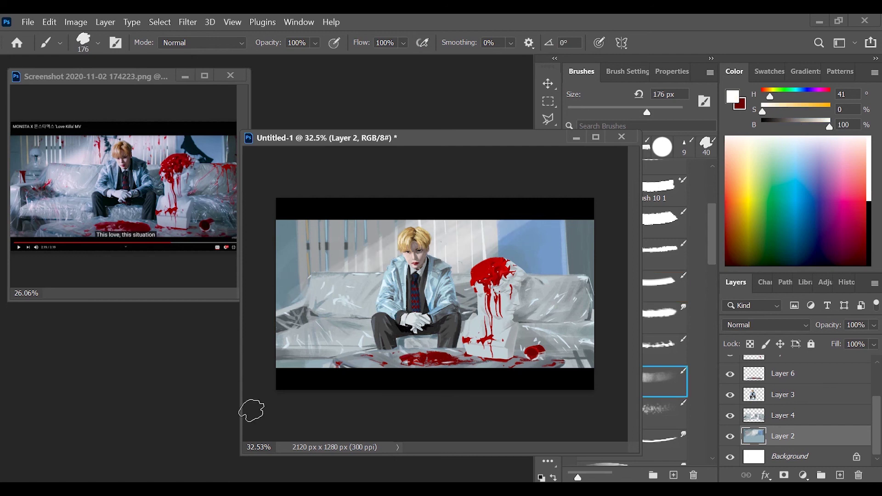
click(665, 254)
alt+click(512, 239)
- Create a new layer above Layer 2 and paint red drips on the wall beside the man's head at 15 px in H 0, S 100, B 72
key(z)
mouse_move(501, 324)
mouse_down()
mouse_move(473, 327)
mouse_move(507, 336)
mouse_up()
key(b)
key(ctrl+shift+alt+n)
alt+click(485, 257)
key(period)
key(bracketright)
drag(385, 212, 384, 263)
key(ctrl+0)
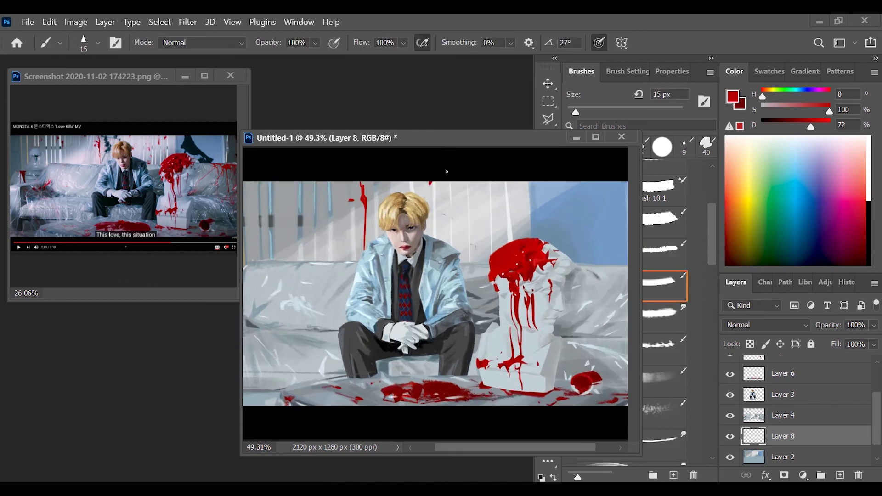
- Add more red splatters across the slatted wall on both sides of the man with the 15 px brush, using dark red H 0, S 100, B 54
key(z)
drag(292, 210, 286, 211)
key(b)
alt+click(297, 196)
key(ctrl+plus)
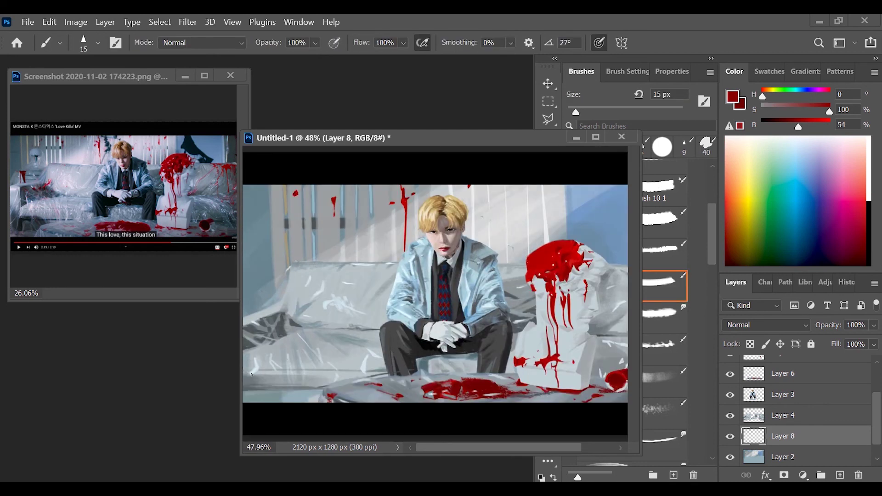
key(z)
mouse_move(513, 257)
mouse_down()
mouse_move(530, 338)
mouse_move(573, 303)
mouse_up()
key(b)
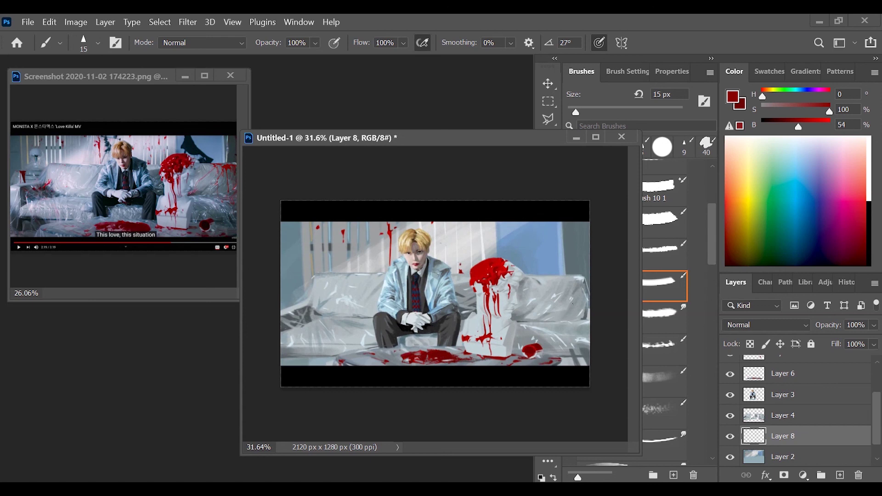
- Create a new layer above Layer 4 for the sofa stains and set the colour to dark red H 0, S 100, B 57
alt+click(393, 227)
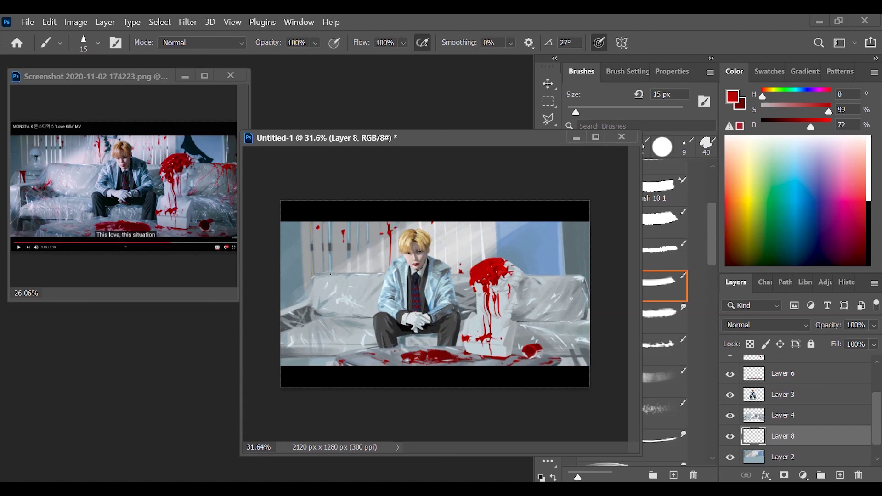
click(840, 475)
alt+click(333, 282)
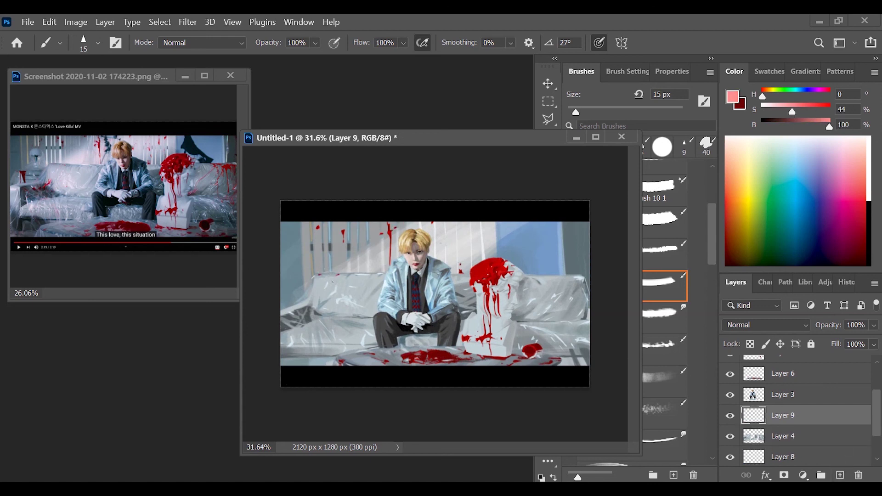
click(830, 107)
click(802, 129)
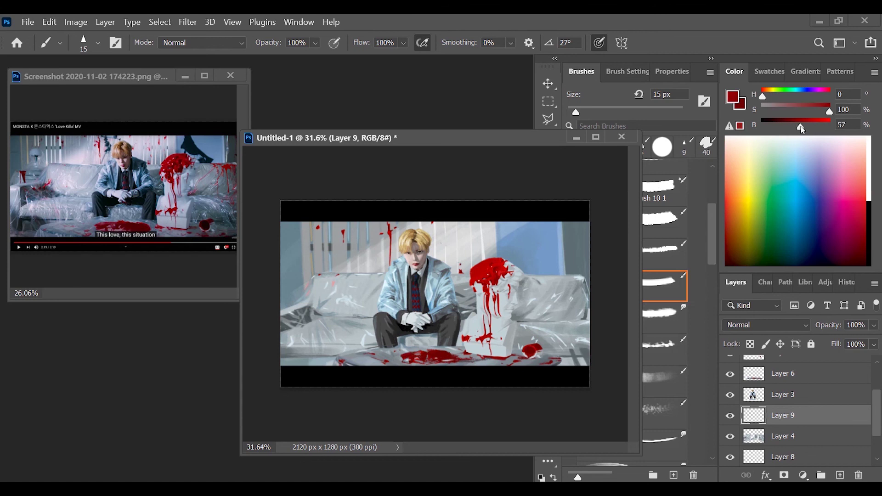
- Paint red splatters over the sofa's left arm and pick pink H 359, S 53, B 90 with the 9 px tapered brush
alt+click(294, 317)
key(period)
key(period)
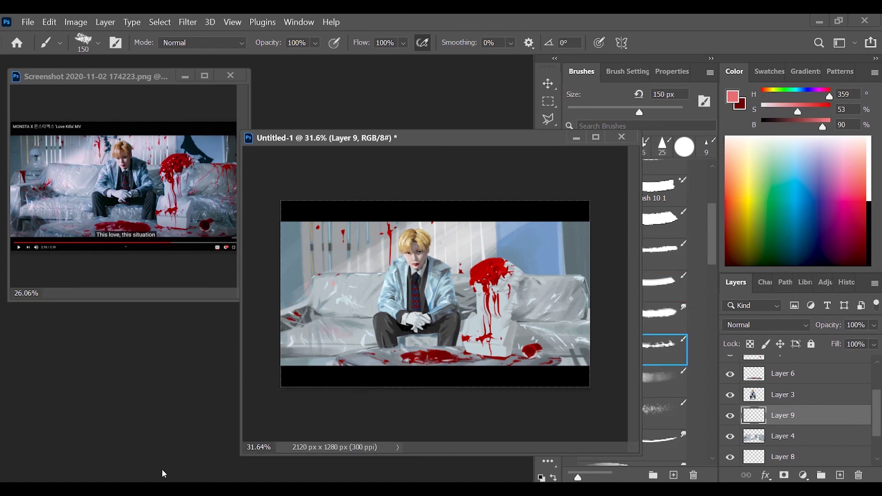
key(comma)
key(comma)
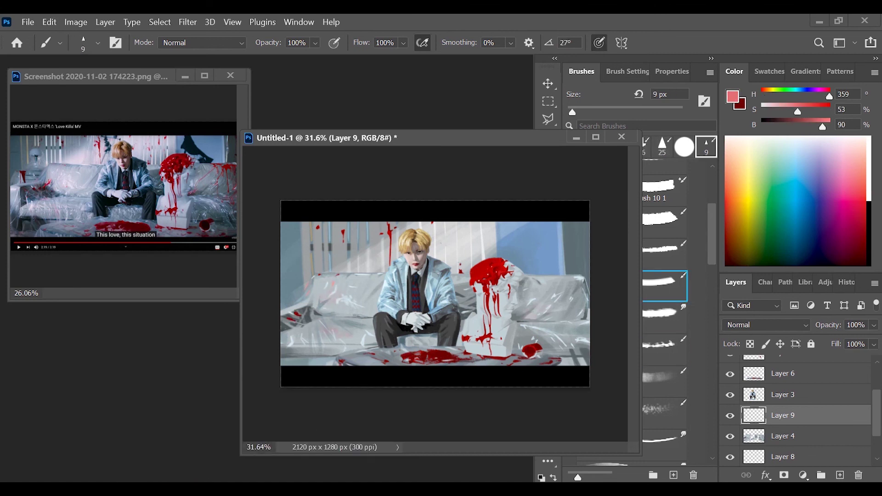
- Paint red drips running down the sofa back right of the bust at 10 px in H 0, S 100, B 71
key(z)
drag(60, 231, 76, 231)
key(b)
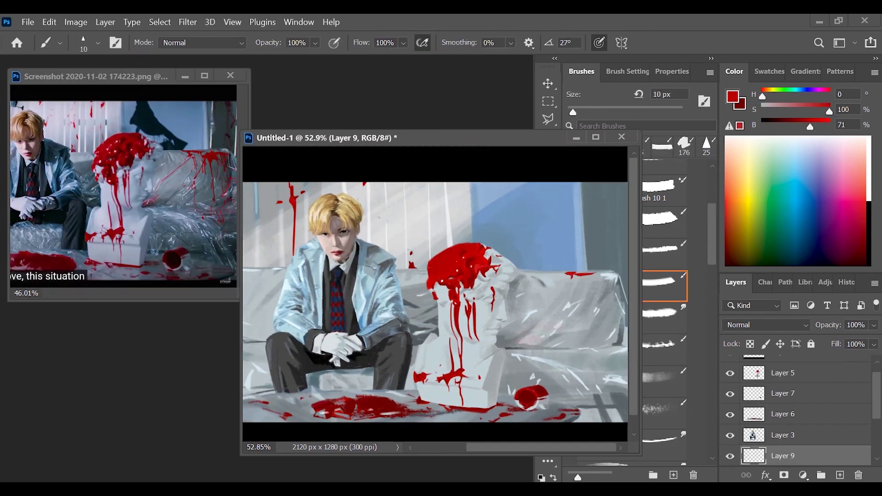
drag(571, 282, 549, 307)
drag(605, 282, 581, 325)
drag(602, 294, 602, 333)
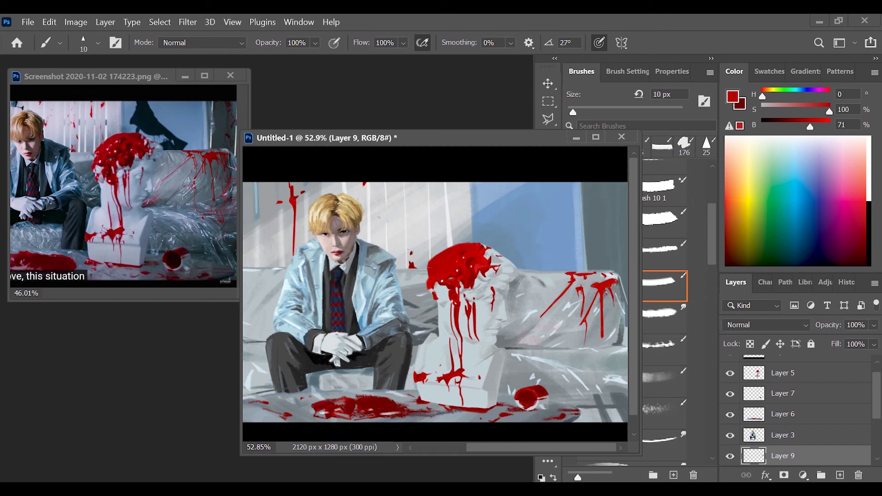
- Add dark red H 0, S 100, B 53 strokes to the right sofa drips and blend stains near the bust at 10 px, 30% flow
alt+click(471, 288)
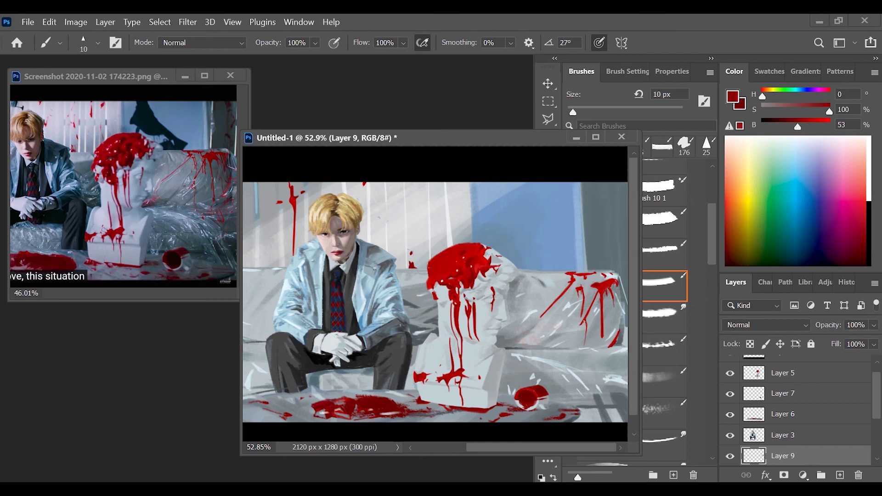
mouse_move(580, 337)
mouse_down()
mouse_move(529, 335)
mouse_move(593, 322)
mouse_up()
click(665, 251)
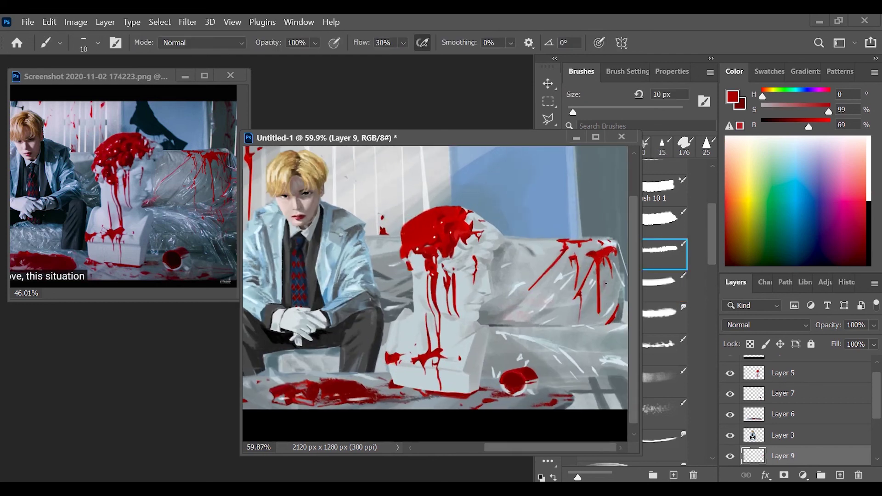
mouse_move(503, 309)
mouse_down()
mouse_move(528, 368)
mouse_move(580, 336)
mouse_up()
- Thicken the right-hand sofa drips and add small seat splatters with the 9 px tapered brush in dark red H 0, S 100, B 53
click(665, 281)
alt+click(596, 252)
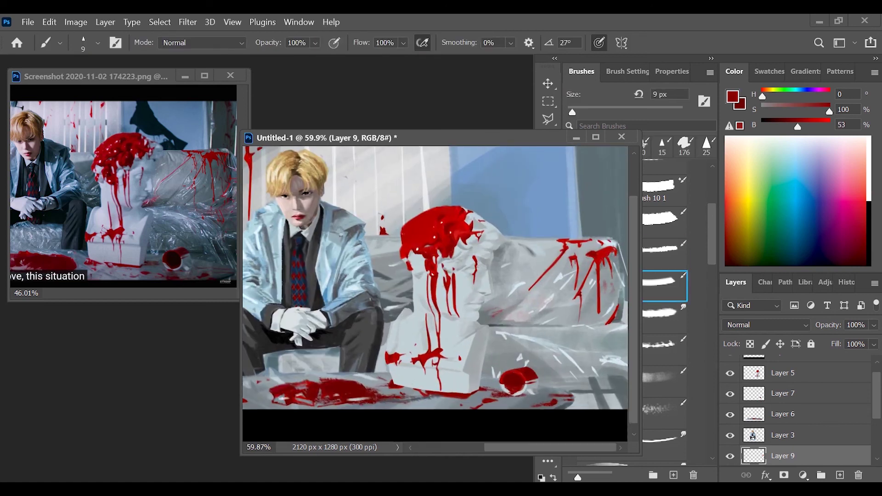
mouse_move(596, 252)
mouse_down()
mouse_move(532, 394)
mouse_move(626, 271)
mouse_move(606, 344)
mouse_up()
alt+click(579, 350)
drag(574, 413, 546, 413)
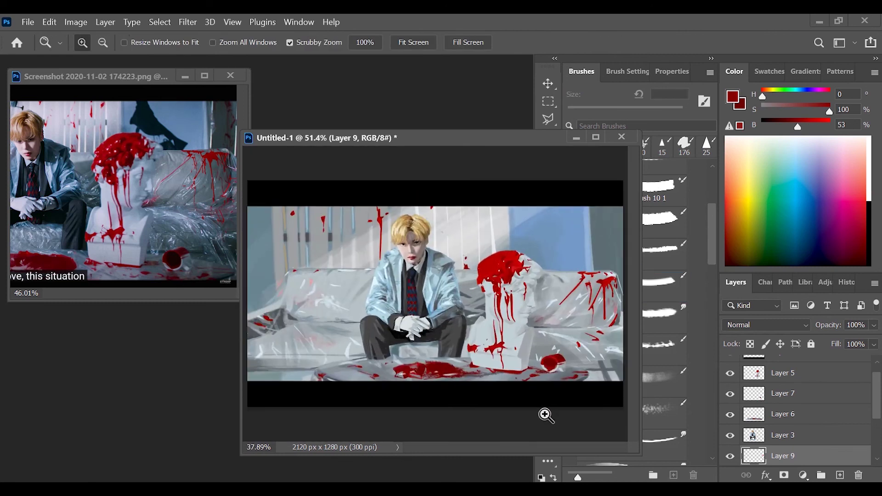
- Touch up the plastic highlights on Layer 4 using pale blue H 198, S 11, B 94, and make Layer 9 active again
scroll(813, 432, down, 2)
click(791, 431)
click(665, 381)
mouse_move(506, 350)
mouse_down()
mouse_move(551, 349)
mouse_move(551, 404)
mouse_up()
click(665, 285)
alt+click(568, 334)
click(790, 411)
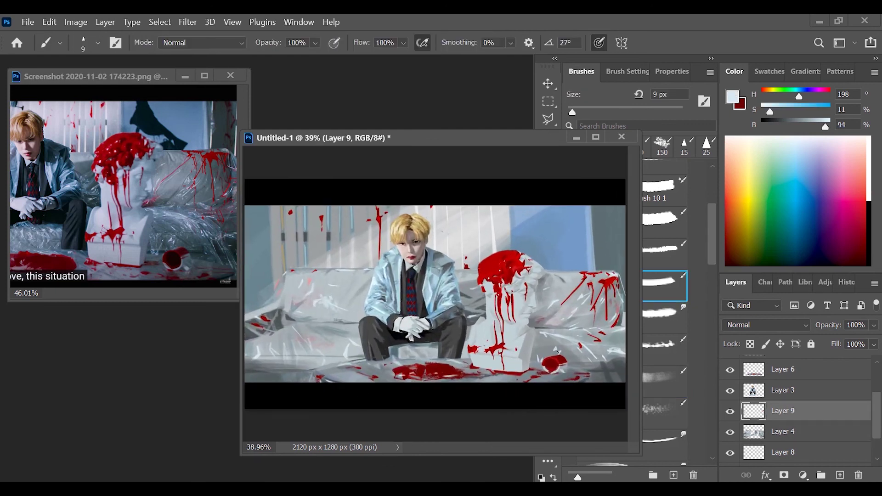
- Brush textured red smears onto the sofa beside the bust and on its left side in H 0, S 100, B 72
click(665, 349)
alt+click(501, 271)
drag(138, 207, 120, 207)
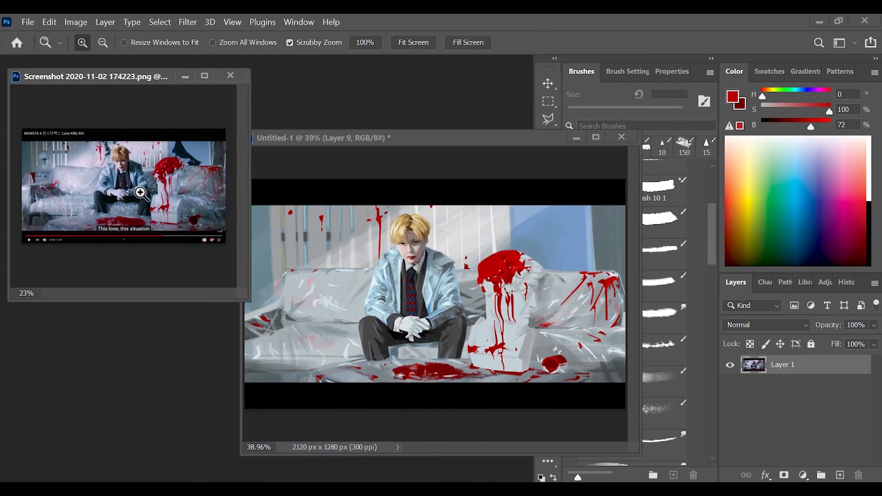
drag(285, 312, 302, 314)
- Rework the sofa's plastic highlights on Layer 4 with the 40 px texture brush in pale blue H 198, S 11, B 94
alt+click(425, 402)
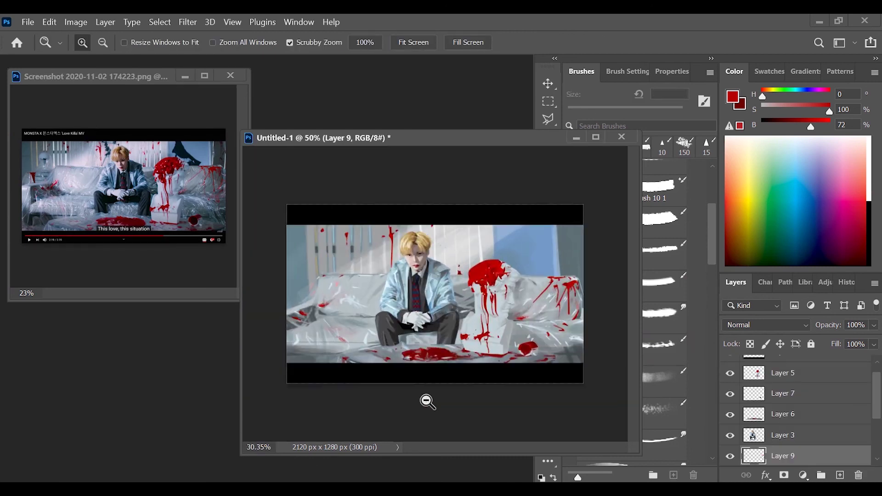
ctrl+click(354, 305)
alt+click(354, 305)
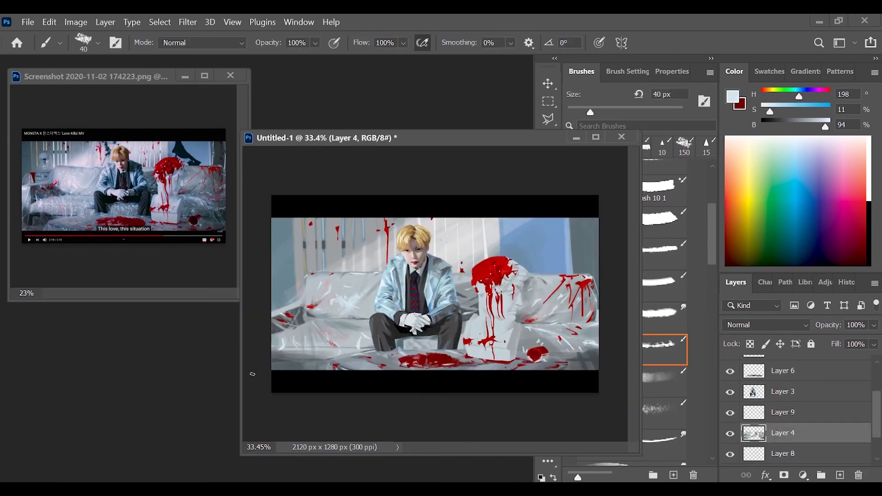
drag(432, 294, 438, 294)
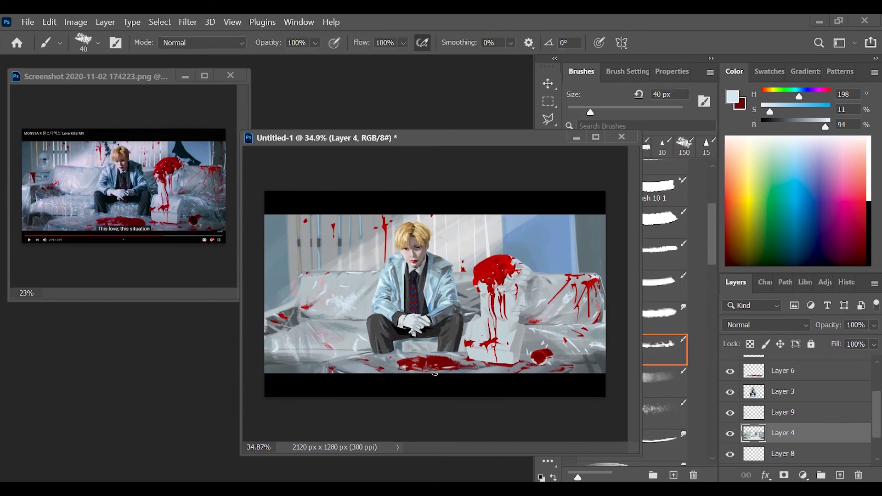
- Paint dark red H 0, S 100, B 35 splatters in the wall's upper right corner on Layer 8, finishing with the 15 px brush
click(724, 454)
scroll(782, 414, down, 1)
alt+click(508, 271)
click(787, 127)
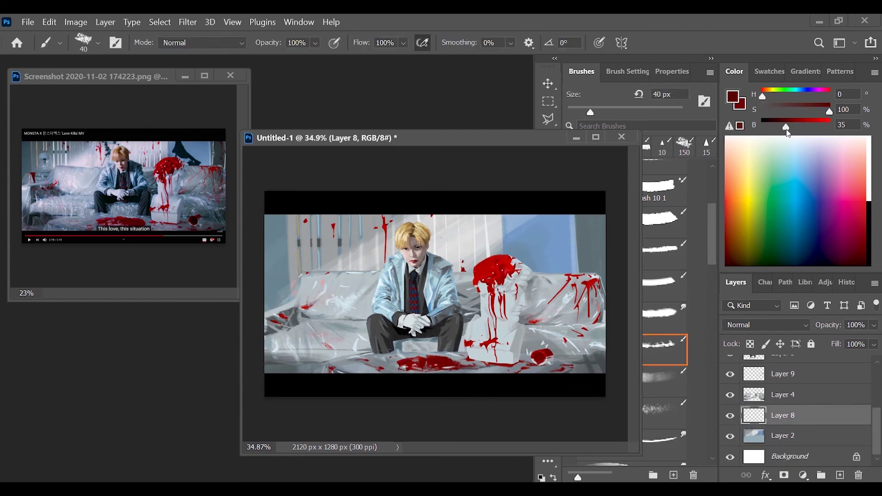
click(660, 299)
scroll(594, 234, up, 1)
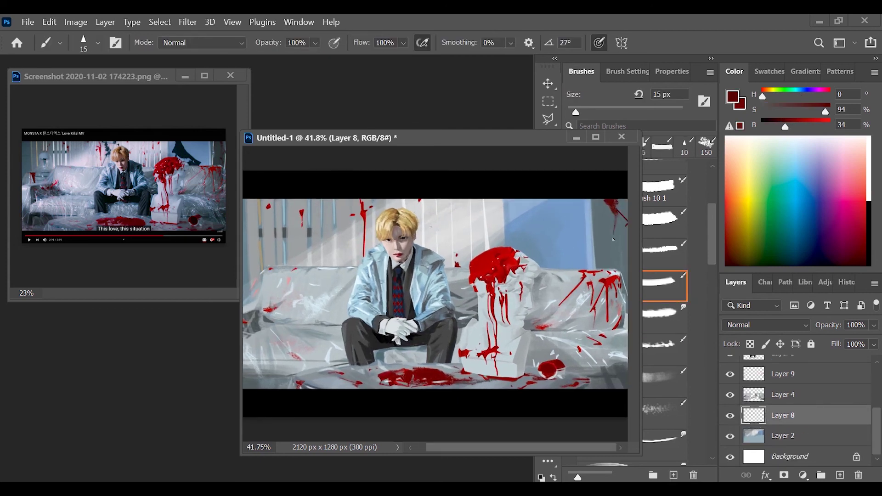
scroll(597, 291, up, 1)
alt+click(469, 276)
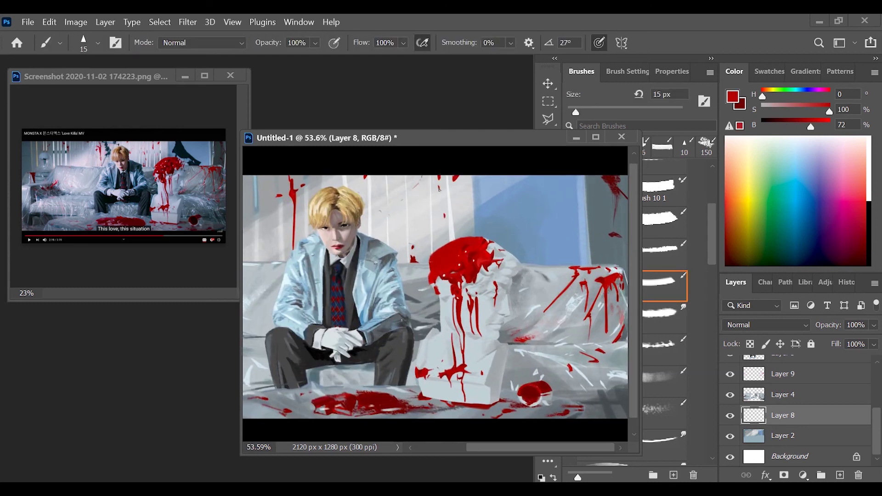
- Add textured dark red splatters to the upper wall with the 80 px texture brush in H 0, S 100, B 53
scroll(513, 246, down, 3)
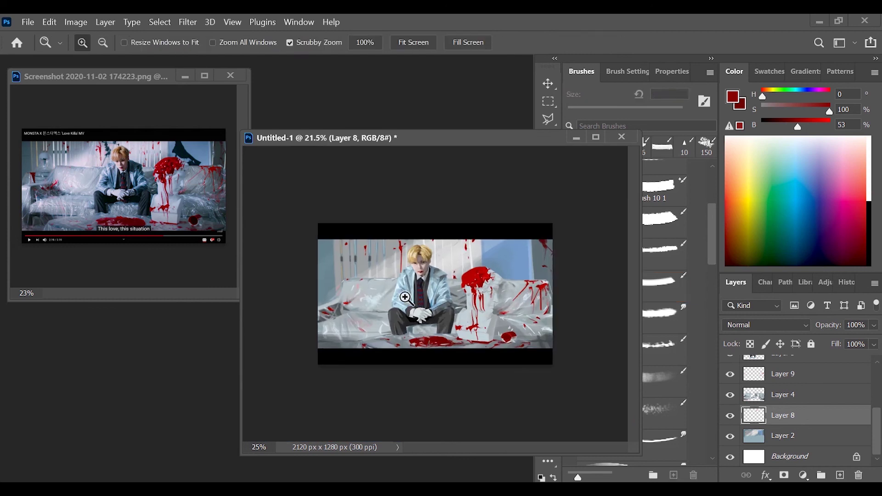
scroll(354, 261, up, 1)
key(period)
key(period)
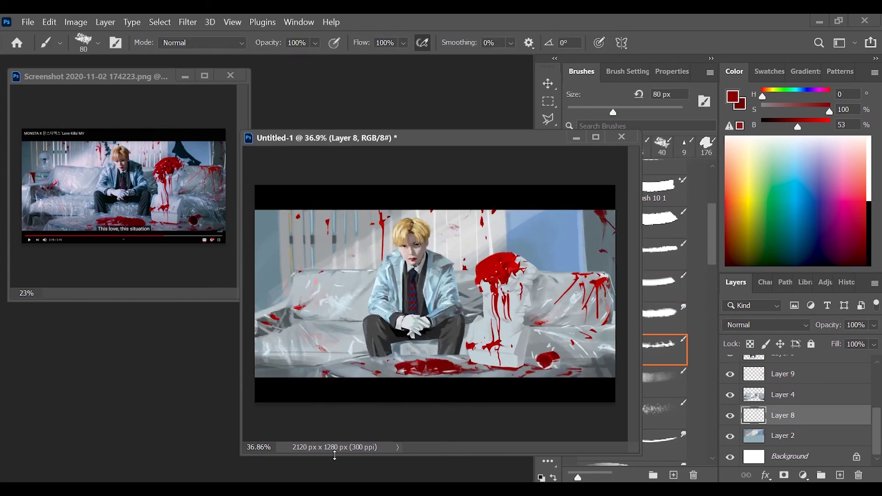
- Retouch the wall's grey right-hand strip on Layer 2 with a 25 px brush at 30% flow in blue-grey H 196, S 19, B 45
scroll(526, 312, down, 2)
scroll(563, 301, up, 2)
key(alt+bracketleft)
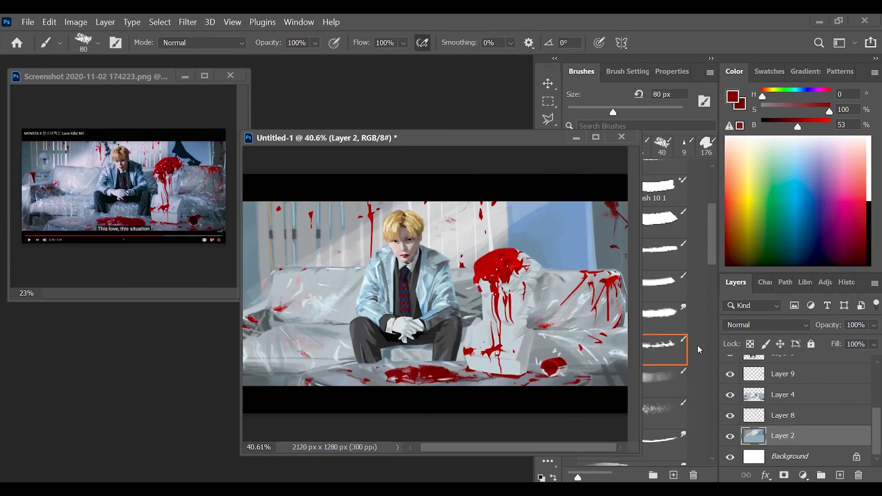
key(comma)
key(comma)
key(comma)
key(shift+3)
alt+click(599, 228)
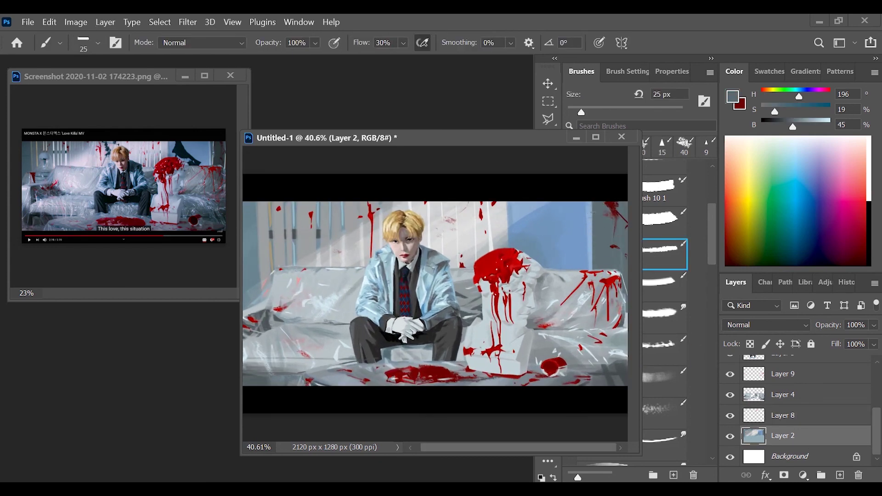
alt+click(589, 214)
scroll(535, 354, down, 1)
- Darken the wall's right edge on Layer 2 with the 176 px texture brush in H 196, S 19, B 37
key(shift+0)
key(period)
key(period)
key(period)
key(period)
alt+click(536, 354)
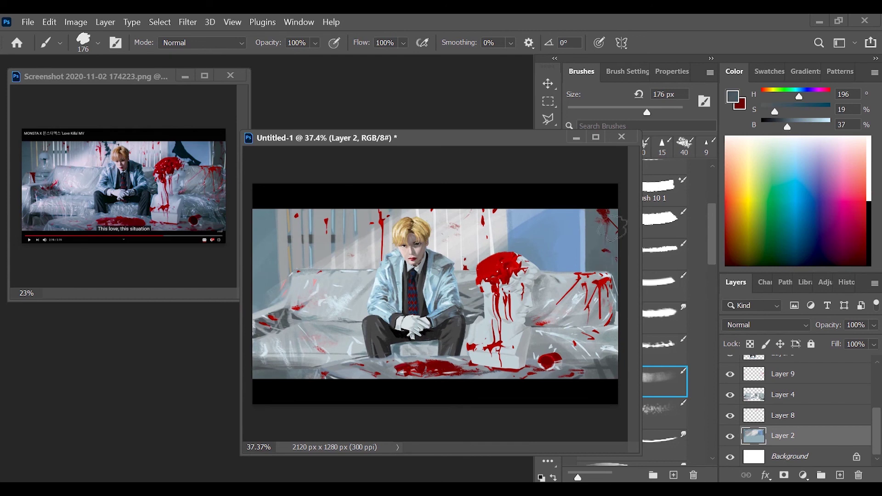
scroll(535, 354, down, 1)
scroll(164, 196, up, 3)
alt+click(164, 197)
scroll(164, 197, down, 4)
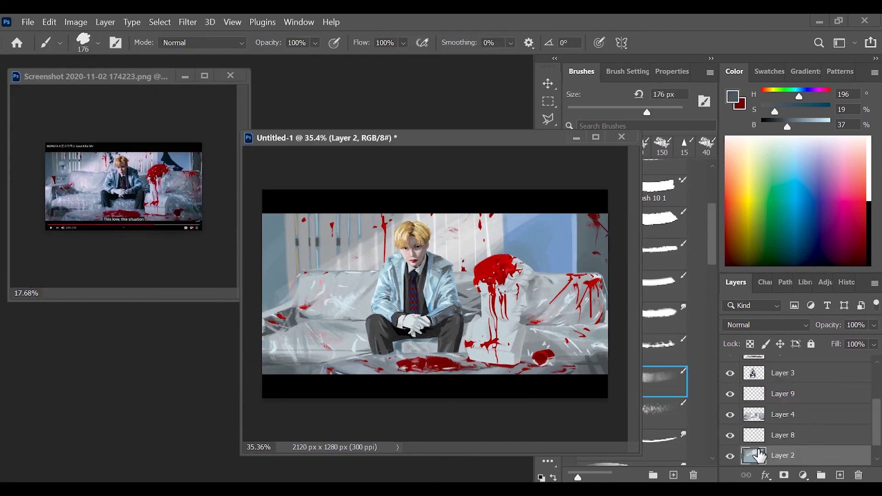
- Paint a large red splash across the blue panel on Layer 8 at 35 px in H 0, S 100, B 71
key(alt+bracketright)
key(comma)
key(comma)
key(comma)
key(comma)
key(comma)
key(shift+3)
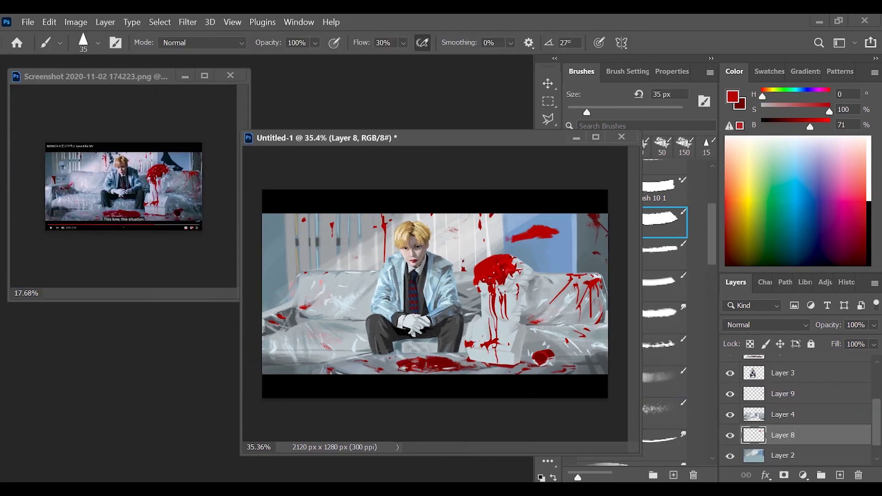
- Reshape the splash on the blue panel into a ragged splatter with small droplets using the 9 px tapered brush
scroll(546, 292, up, 2)
key(shift+0)
key(period)
key(period)
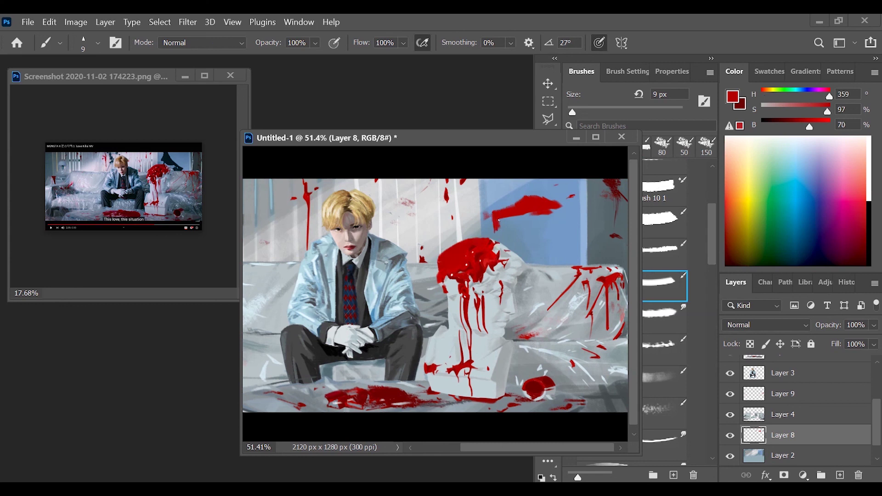
scroll(499, 220, down, 1)
mouse_move(499, 221)
mouse_down()
mouse_move(449, 331)
mouse_move(536, 230)
mouse_up()
alt+click(568, 202)
drag(566, 215, 543, 216)
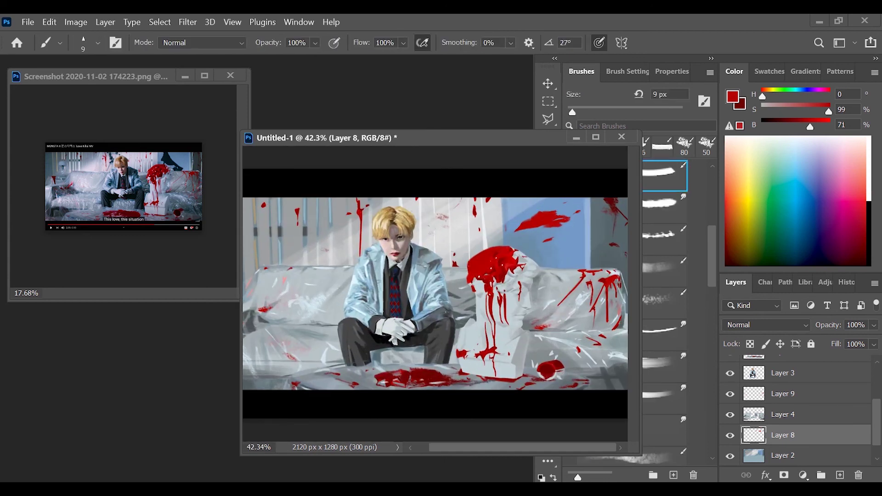
- Add further red splatters on the wall around the man and the blue panel, using dark red H 0, S 100, B 53
drag(541, 328, 559, 328)
click(664, 234)
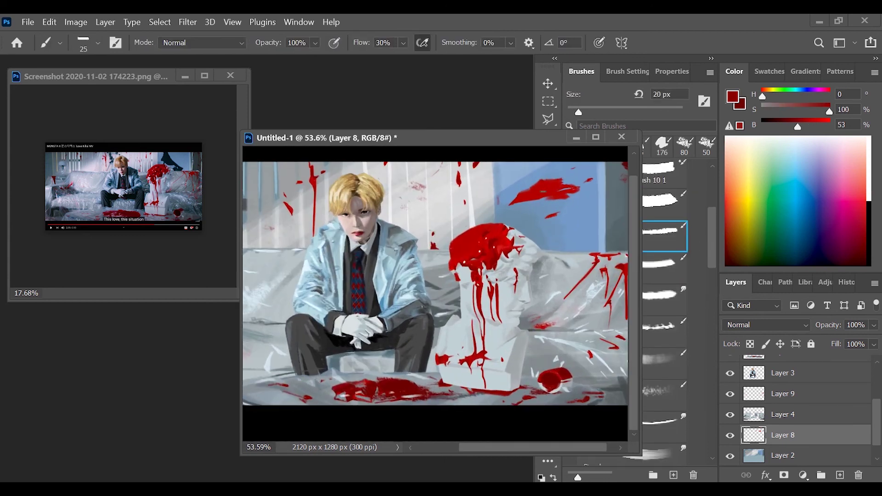
drag(398, 220, 525, 195)
key(b)
scroll(547, 223, down, 2)
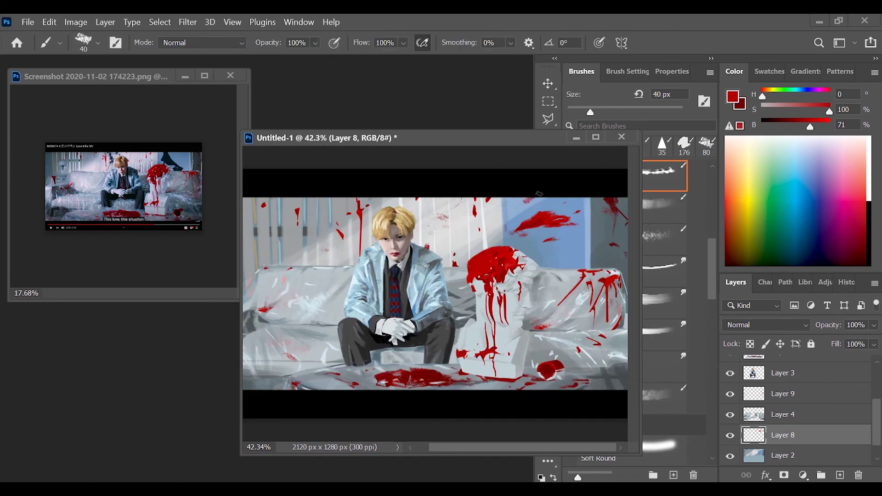
- Make Layer 2 active, pick blue-grey H 196, S 18, B 40 and choose the 176 px texture brush
scroll(435, 294, down, 2)
scroll(435, 295, up, 1)
key(alt+bracketleft)
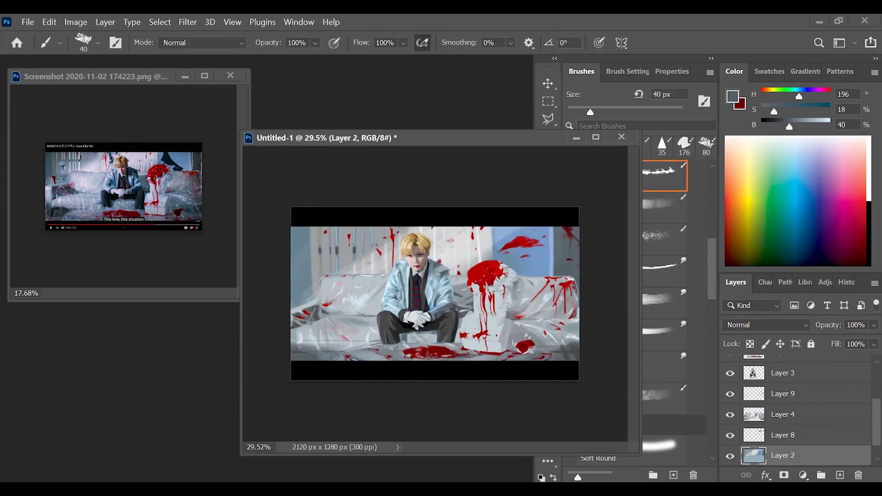
key(z)
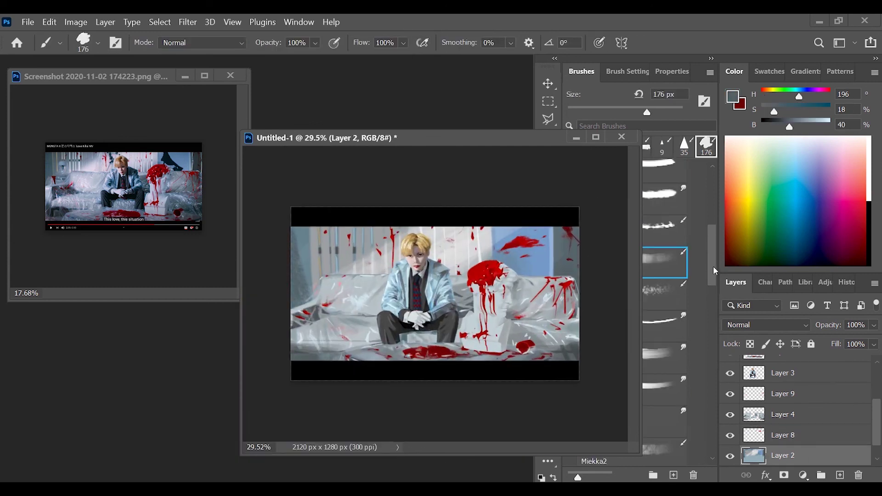
scroll(475, 374, up, 1)
key(b)
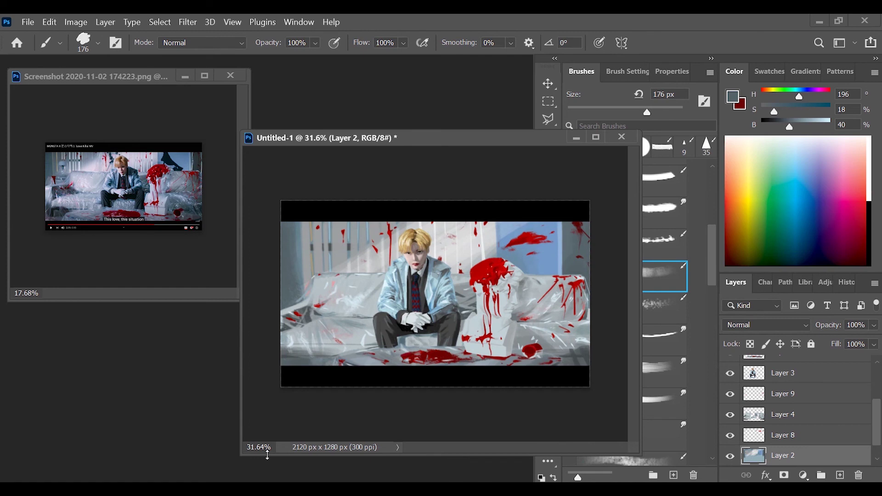
- Make Layer 6 active, pick the table splatter's red H 0, S 100, B 67 and choose the 9 px tapered brush
key(alt+bracketright)
key(alt+bracketright)
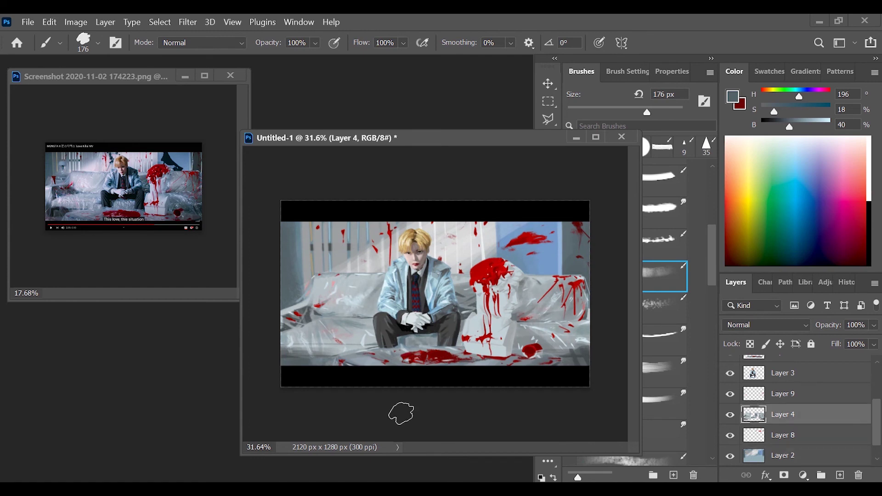
key(alt+bracketright)
key(alt+bracketright)
key(alt+bracketright)
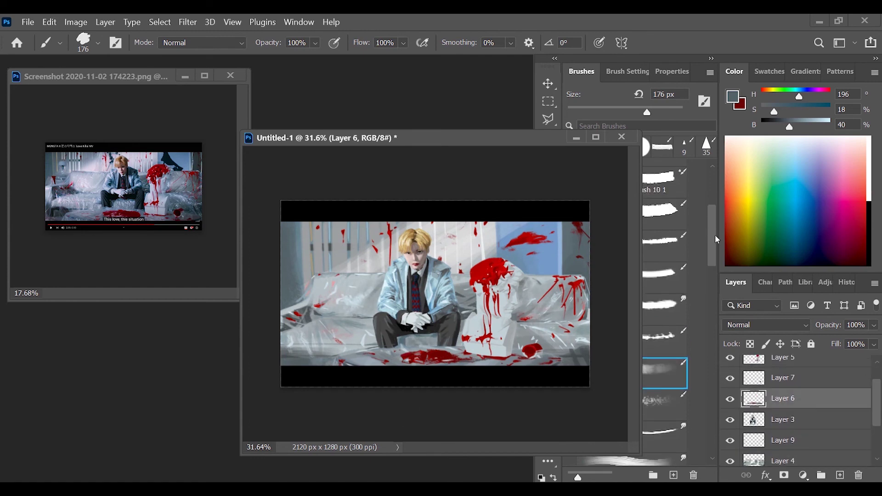
scroll(435, 368, up, 3)
alt+click(426, 361)
key(comma)
key(comma)
key(comma)
scroll(428, 366, down, 3)
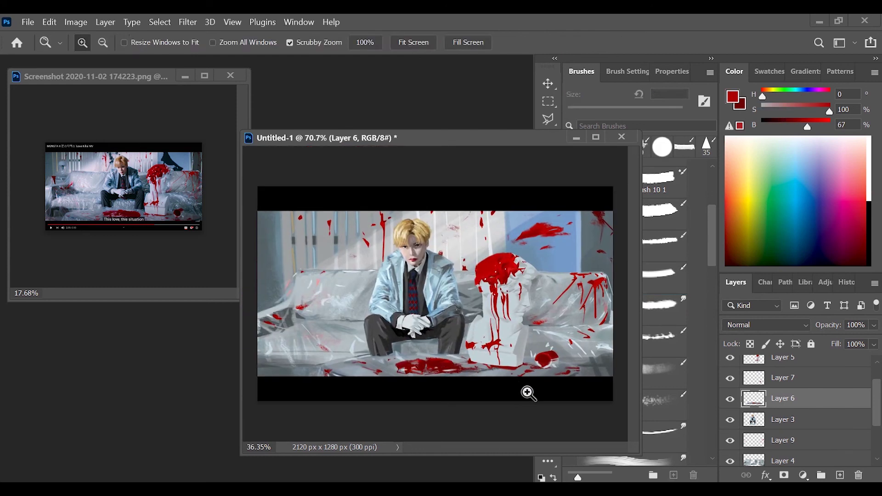
- Create a new layer above Layer 5 and fill the whole canvas on it with very dark red H 0, S 100, B 20
scroll(818, 408, up, 2)
click(790, 365)
click(731, 366)
click(733, 368)
key(alt+bracketleft)
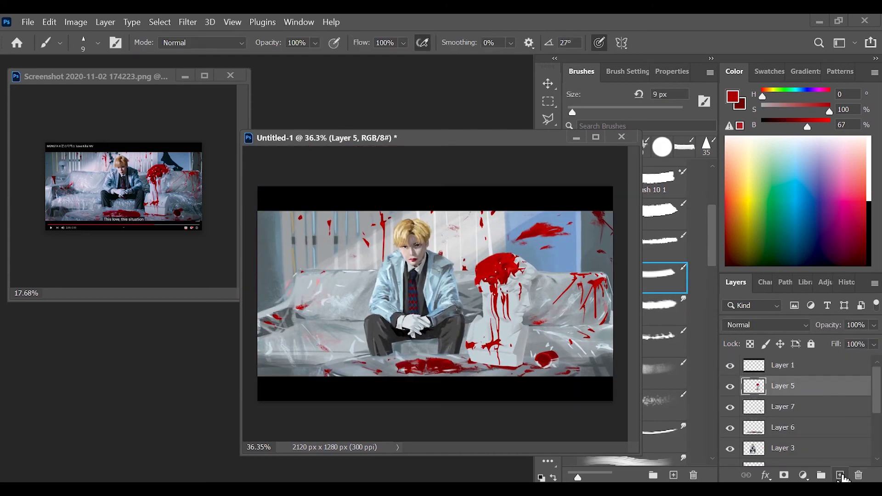
key(m)
mouse_move(253, 182)
mouse_down()
mouse_move(517, 305)
mouse_move(616, 456)
mouse_up()
key(g)
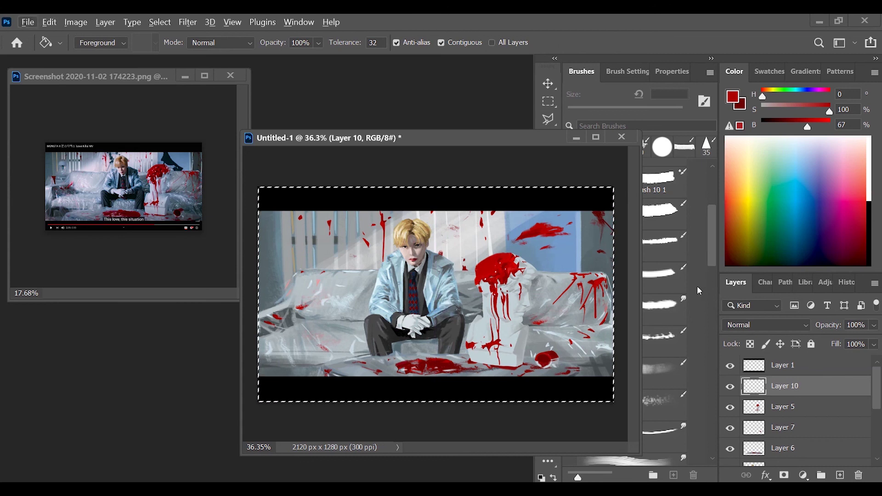
key(alt+BackSpace)
- Set the dark red fill layer's blend mode to Overlay at 29% opacity and clear the selection
click(797, 325)
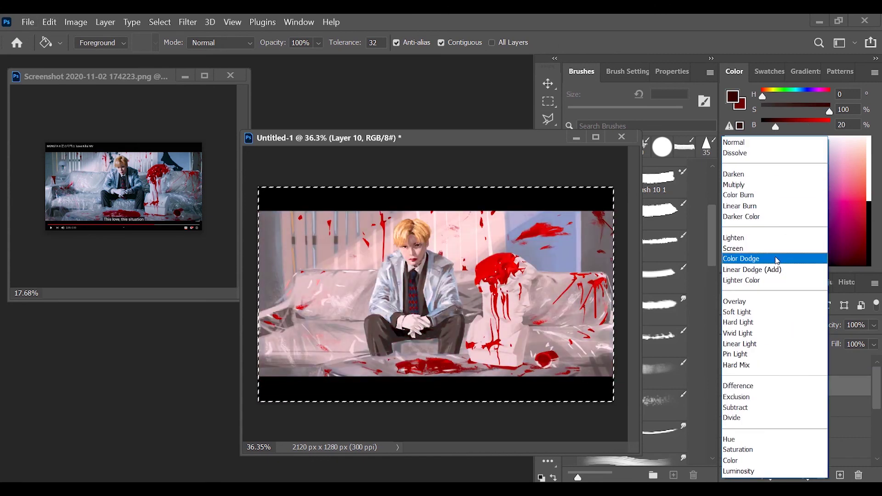
click(780, 300)
drag(874, 325, 829, 343)
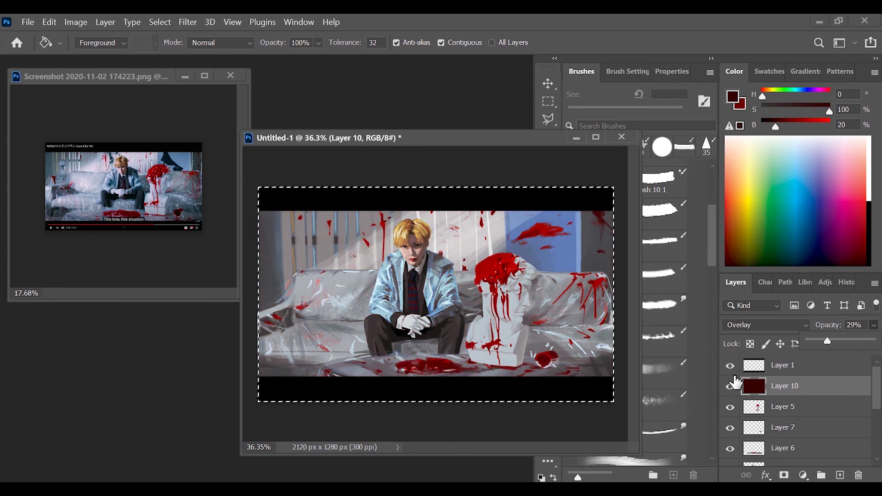
key(ctrl+d)
key(m)
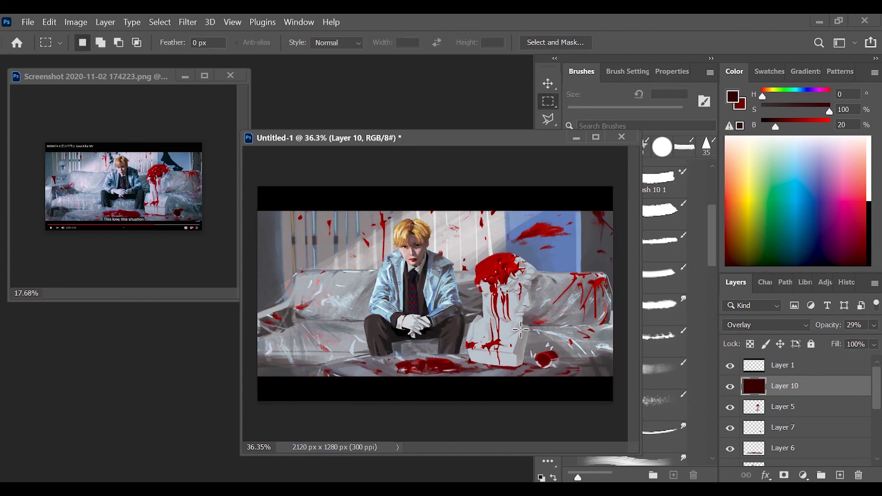
- Darken the man's eyes on Layer 3 with near-black H 0, S 0, B 1 using the 4 px brush at 30% flow
scroll(801, 364, down, 1)
key(z)
drag(431, 288, 453, 240)
ctrl+click(404, 250)
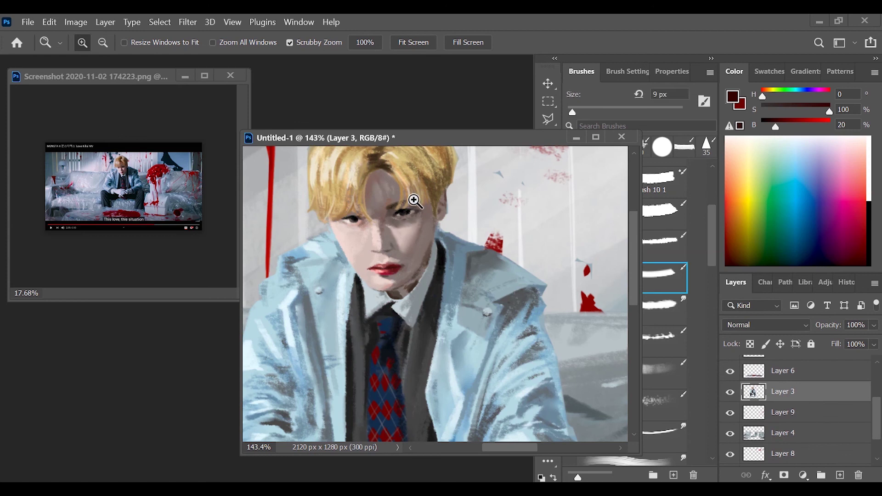
key(b)
alt+click(404, 214)
drag(404, 214, 275, 202)
scroll(728, 394, up, 4)
- Lower Layer 10's opacity to 17%, then duplicate it and return the copy to Normal at 100% opacity
click(730, 386)
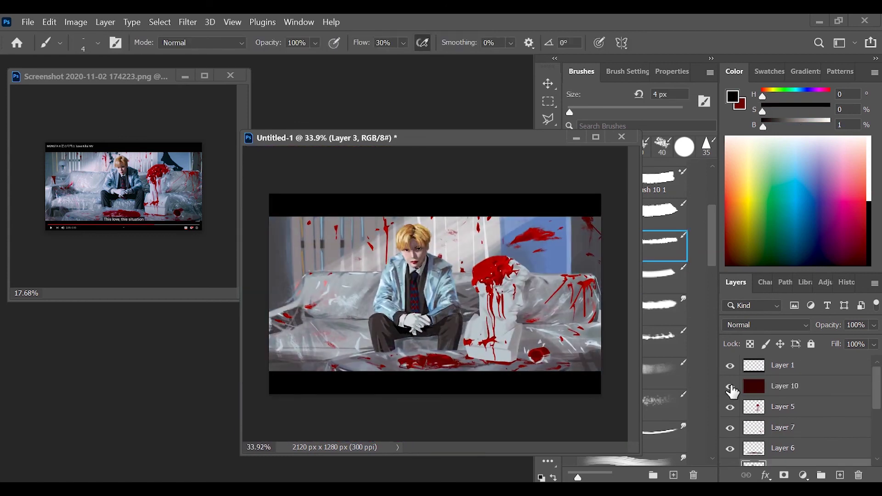
key(ctrl+j)
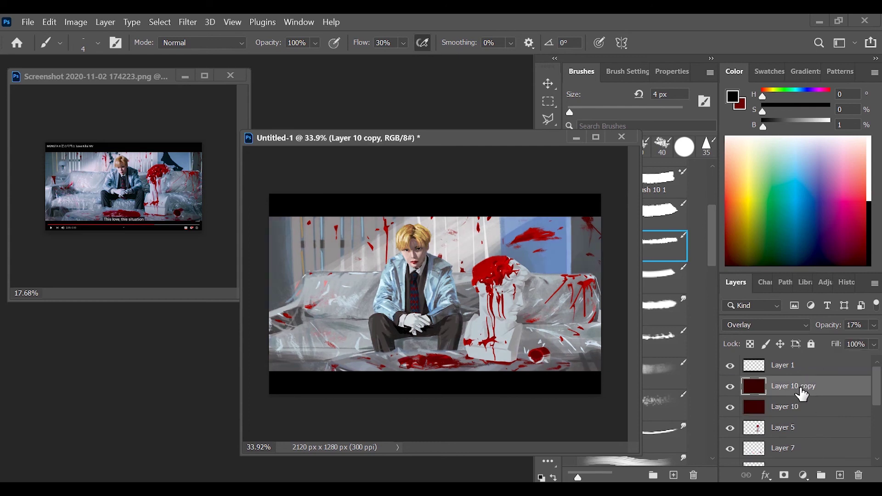
key(shift+alt+n)
key(g)
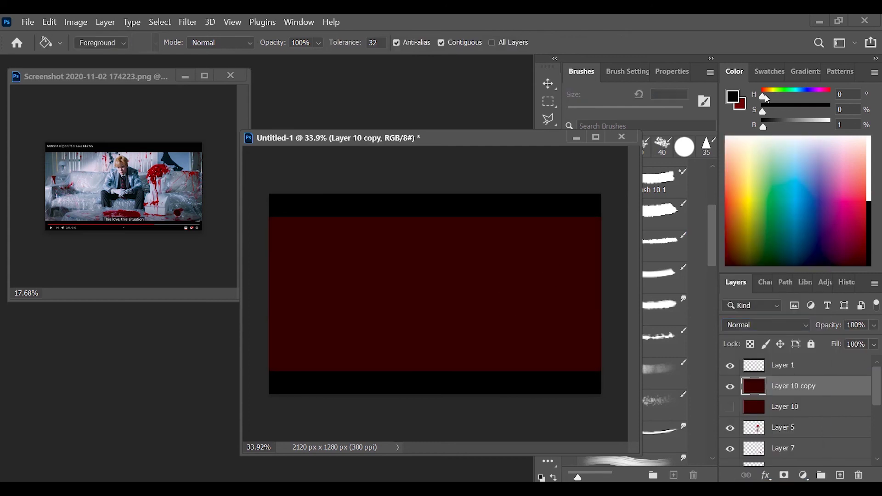
- Fill the duplicated Layer 10 copy with blue H 197, S 100, B 40
drag(782, 129, 790, 128)
click(519, 276)
drag(803, 94, 800, 94)
click(593, 262)
- Set the blue Layer 10 copy's blend mode to Soft Light at 28% opacity
click(767, 325)
click(778, 182)
click(874, 325)
click(767, 324)
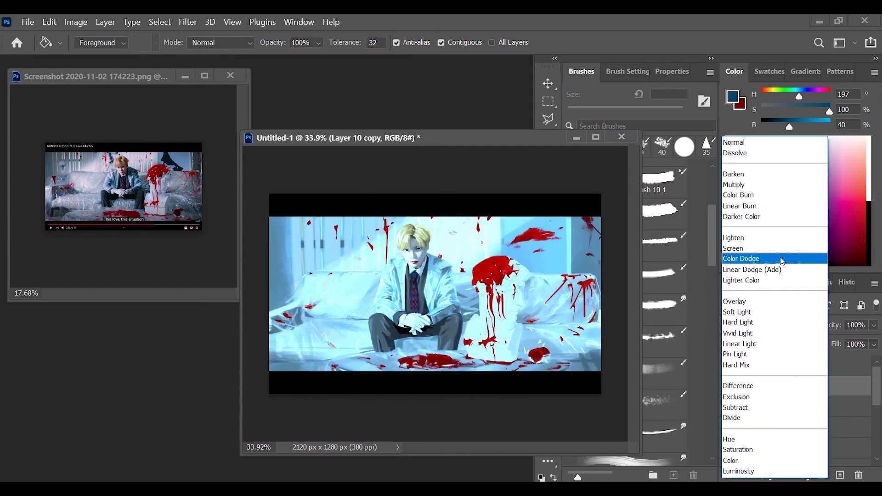
click(770, 312)
click(874, 325)
drag(873, 345, 829, 348)
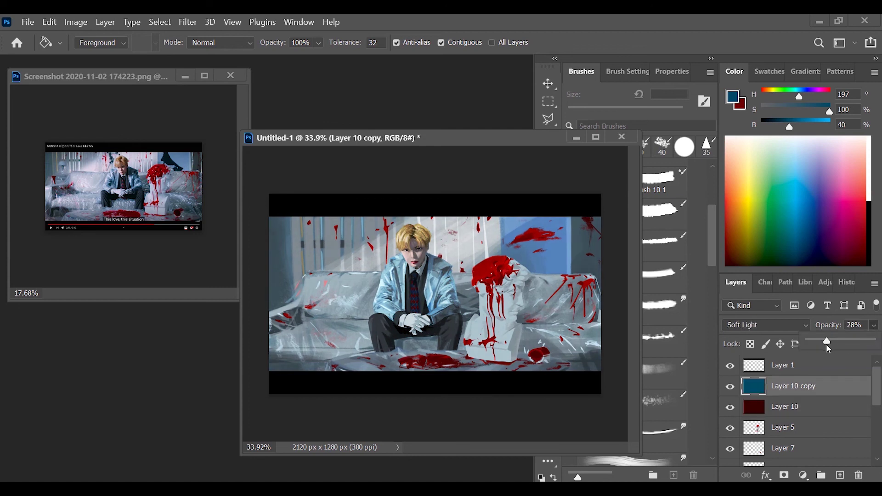
- Add the text "cruel and beautiful" on a new top layer at the lower edge of the painting
click(840, 475)
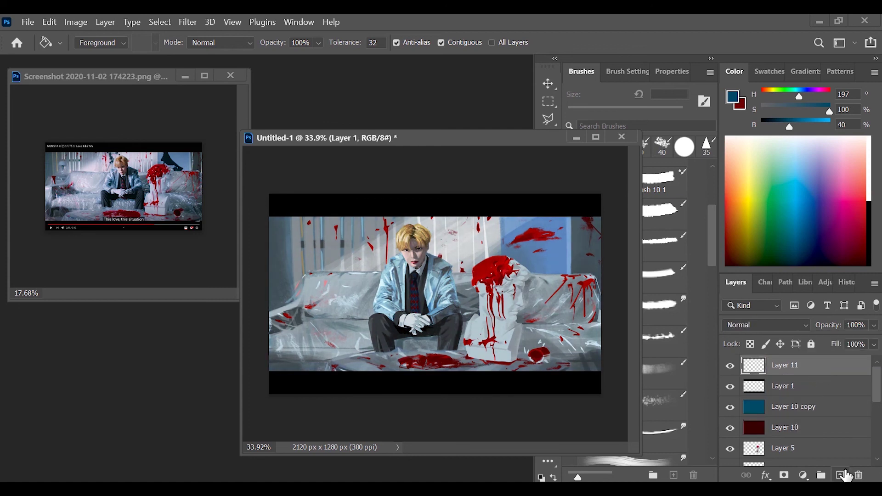
key(t)
click(339, 372)
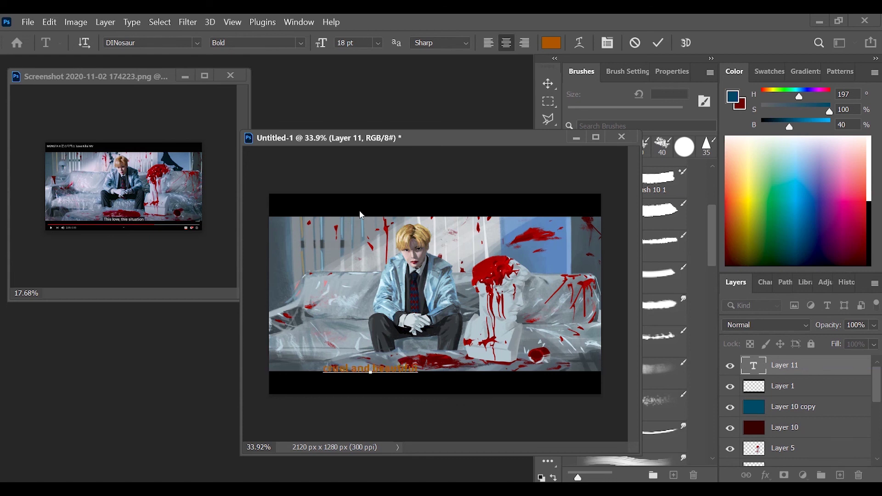
- Look through the available fonts and set the caption in Amador Regular
click(197, 42)
scroll(197, 257, down, 3)
scroll(199, 184, up, 3)
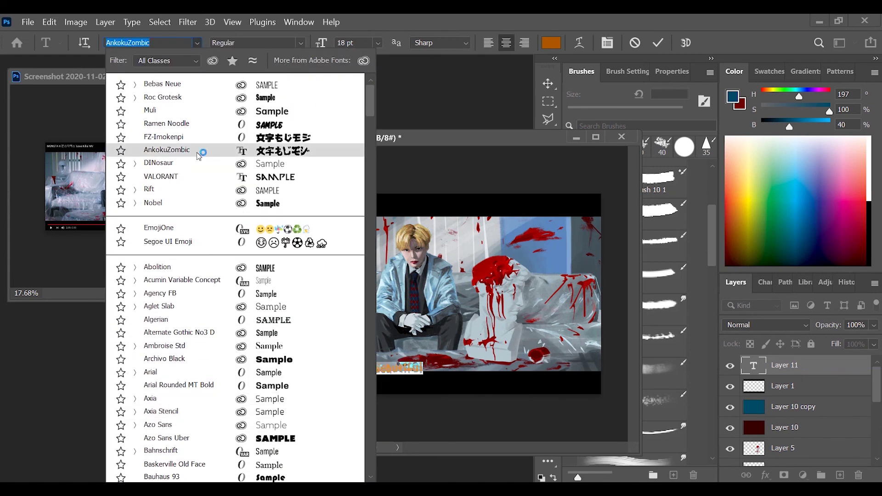
click(198, 164)
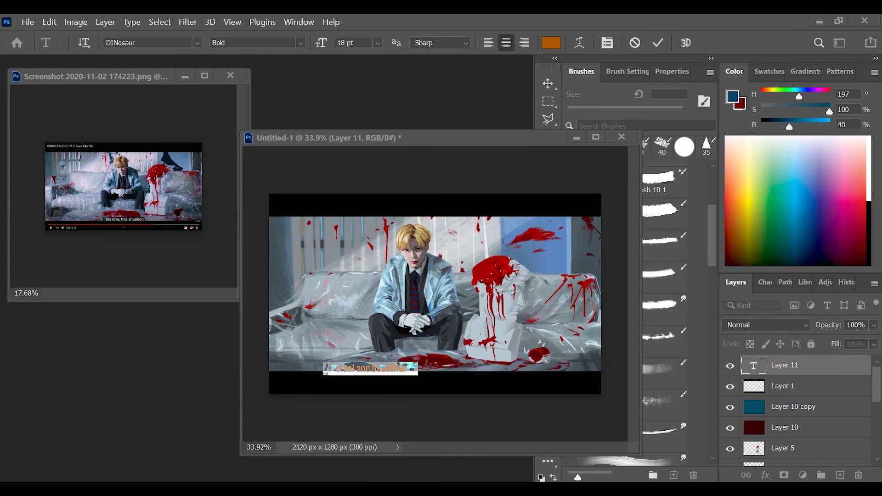
click(196, 42)
click(166, 258)
- Colour the caption white and enlarge it to about 28.37 pt, centred in the lower black bar
click(551, 43)
key(Return)
drag(406, 369, 469, 383)
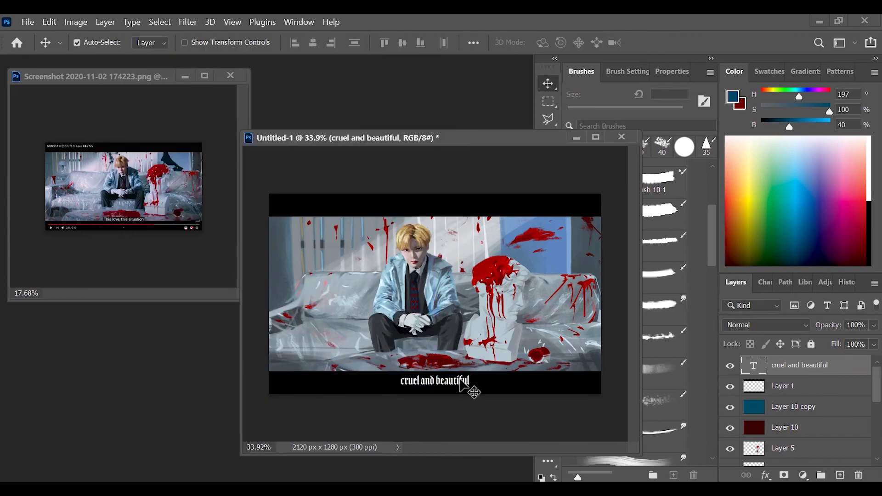
key(Escape)
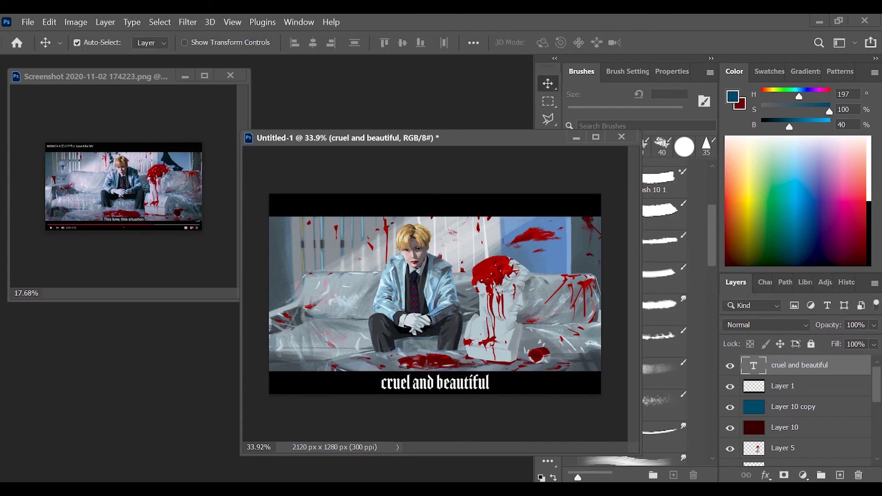
- Replace "and" with "but" so the caption reads "cruel but beautiful"
double_click(420, 382)
text(but)
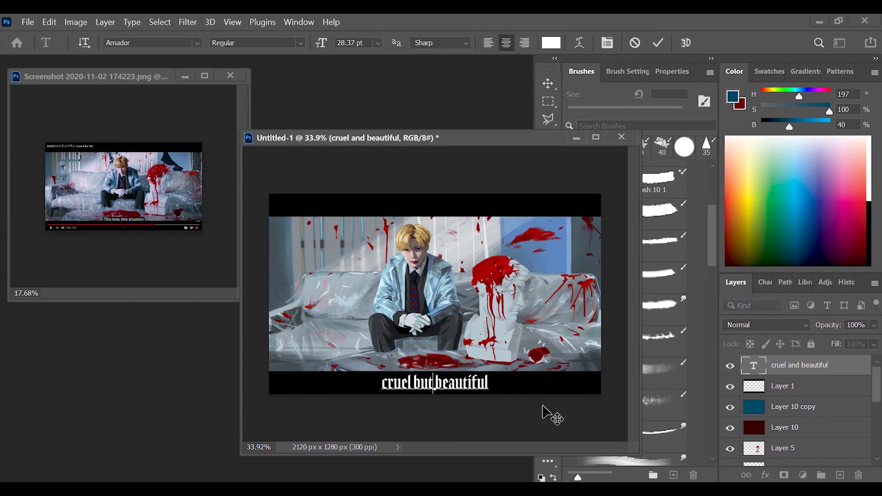
key(Escape)
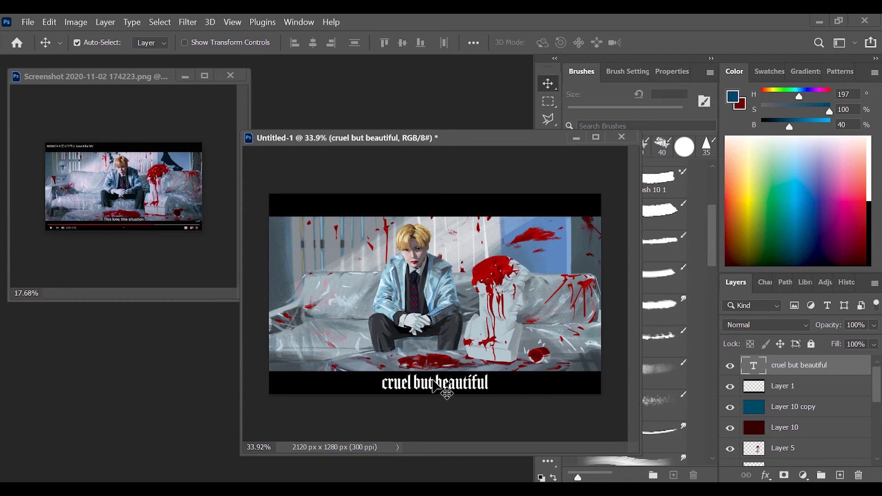
- Duplicate the caption, recolour the copy red and place it slightly offset beneath the white caption
key(z)
click(476, 397)
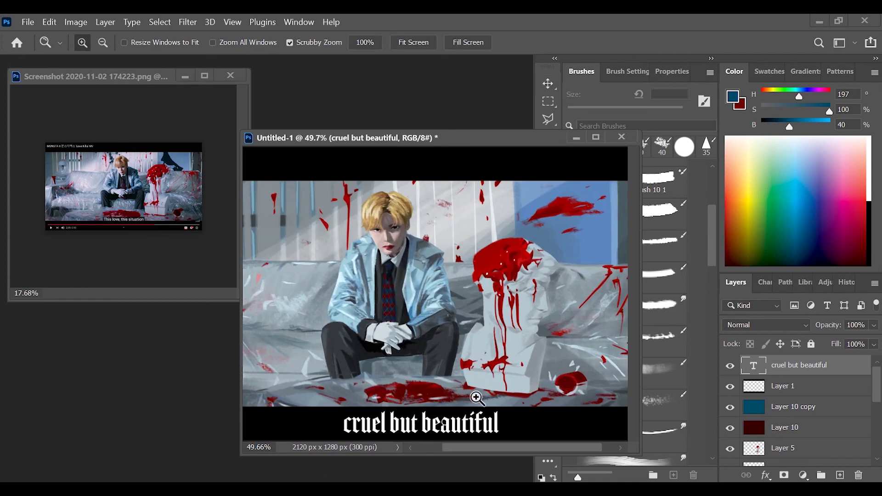
click(476, 397)
key(v)
key(ctrl+j)
double_click(480, 425)
click(551, 43)
click(282, 234)
drag(283, 234, 277, 178)
click(416, 109)
click(547, 83)
click(779, 393)
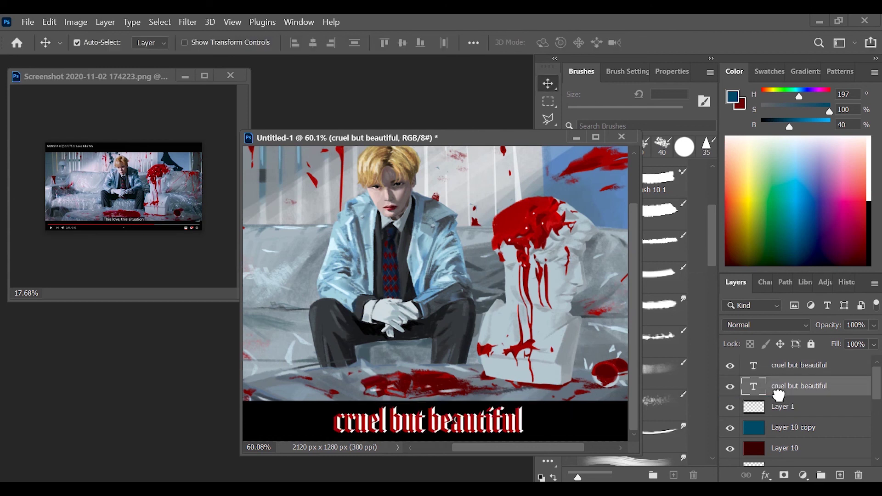
key(z)
click(461, 347)
key(t)
key(v)
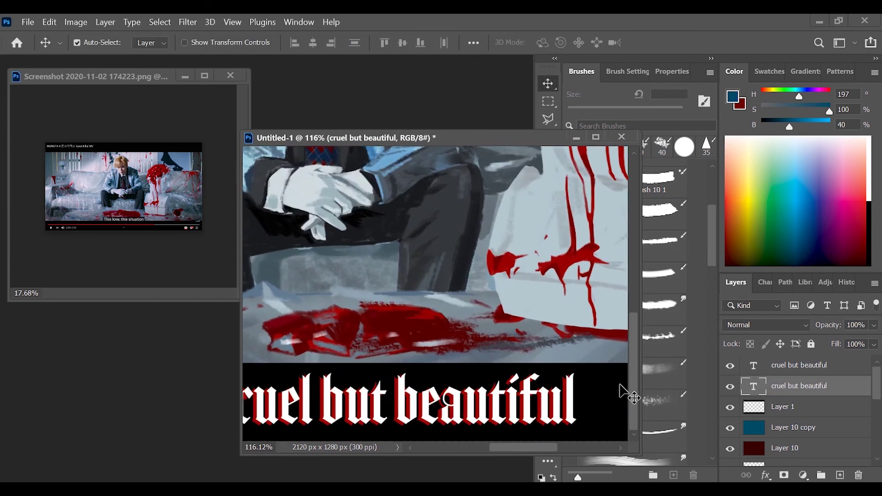
- Duplicate the caption again, recolour this copy dark blue and place it slightly offset between the white and red captions
scroll(374, 420, down, 5)
scroll(557, 307, up, 5)
key(ctrl+j)
double_click(505, 404)
click(551, 43)
click(428, 90)
click(790, 387)
key(v)
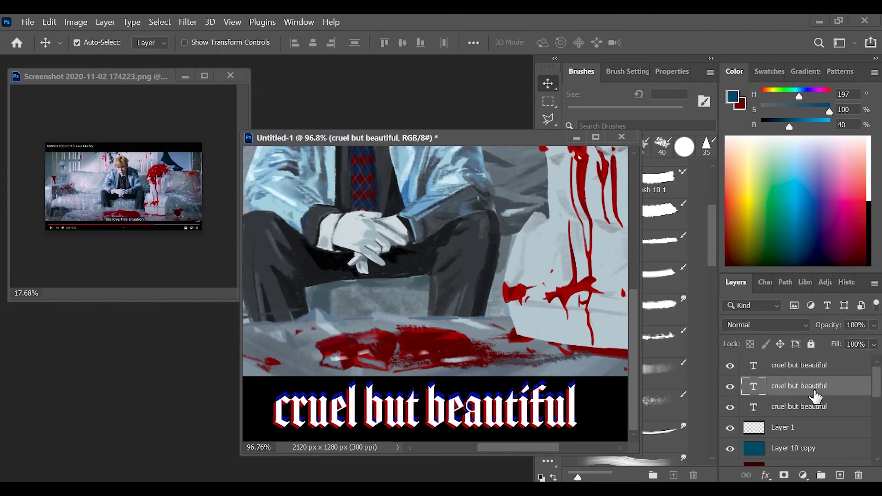
- Select all three caption layers and enlarge them together within the lower black bar
key(z)
scroll(626, 384, down, 3)
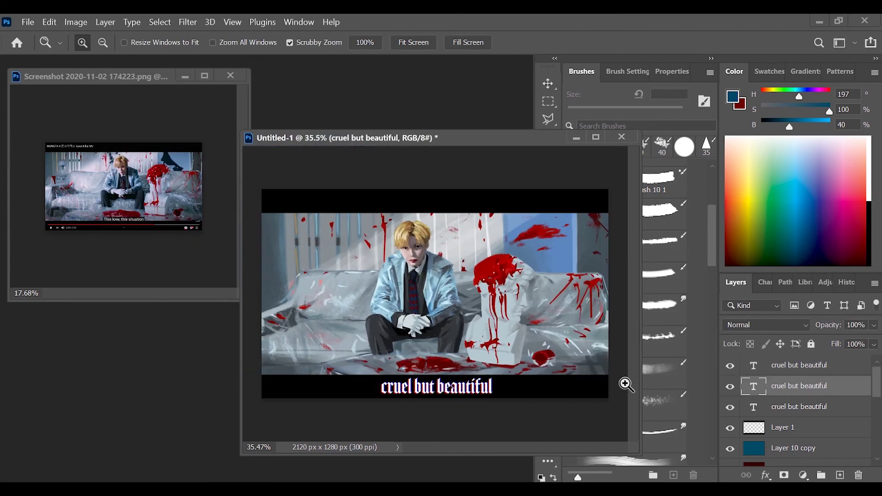
shift+click(809, 365)
shift+click(790, 407)
key(v)
key(ctrl+t)
mouse_move(493, 396)
mouse_down()
mouse_move(550, 357)
mouse_move(508, 396)
mouse_up()
key(Return)
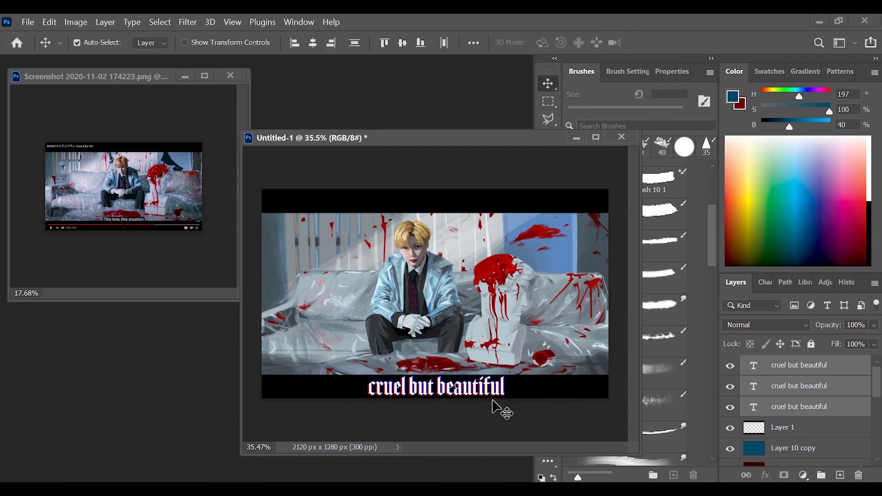
- Fine-tune the size and position of the three caption layers together with Free Transform
click(630, 404)
click(790, 407)
shift+click(782, 366)
key(ctrl+t)
drag(518, 385, 577, 363)
key(Return)
key(ctrl+t)
key(Return)
click(580, 361)
click(795, 395)
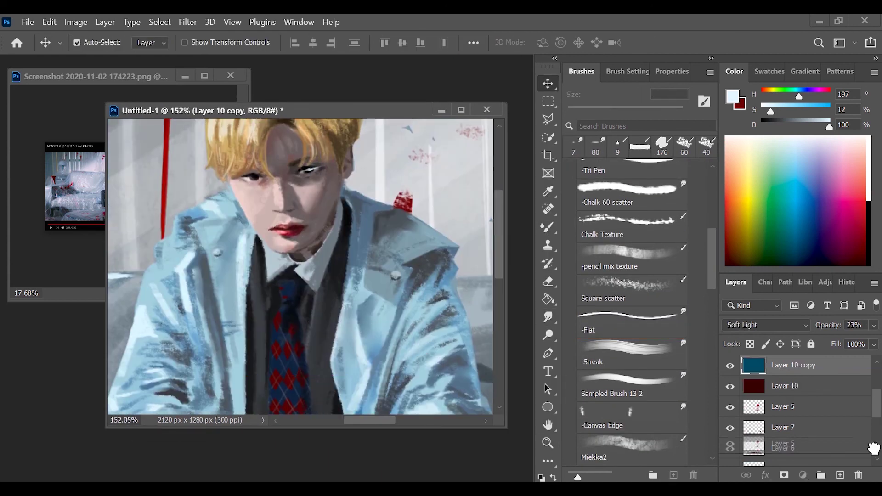
- Duplicate the three caption layers, merge the copies into one layer and hide the original text layers
drag(799, 386, 841, 404)
click(390, 327)
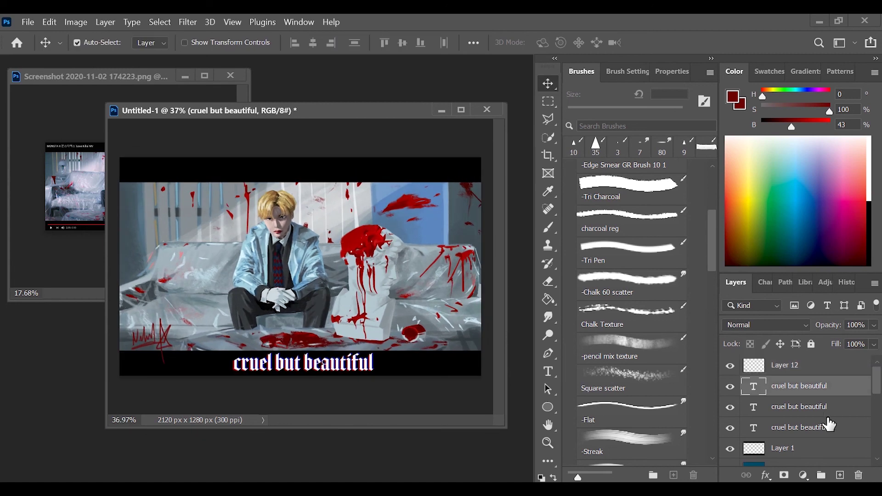
shift+click(827, 425)
right_click(841, 404)
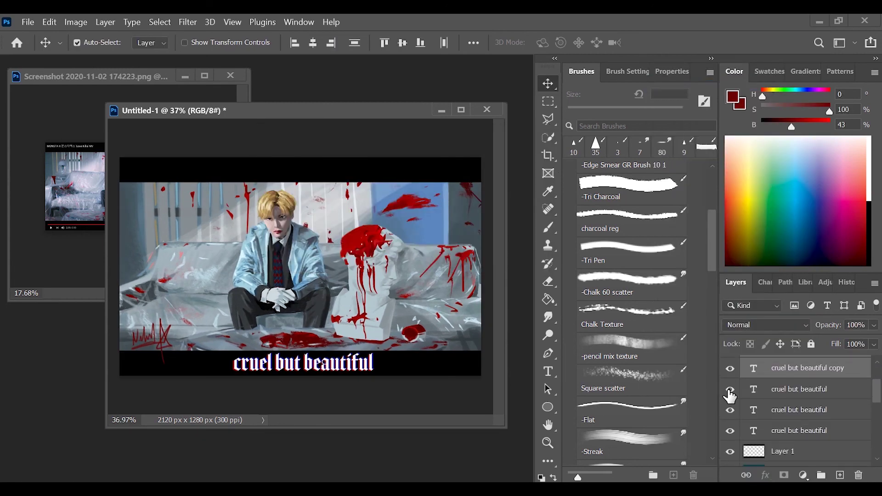
right_click(841, 404)
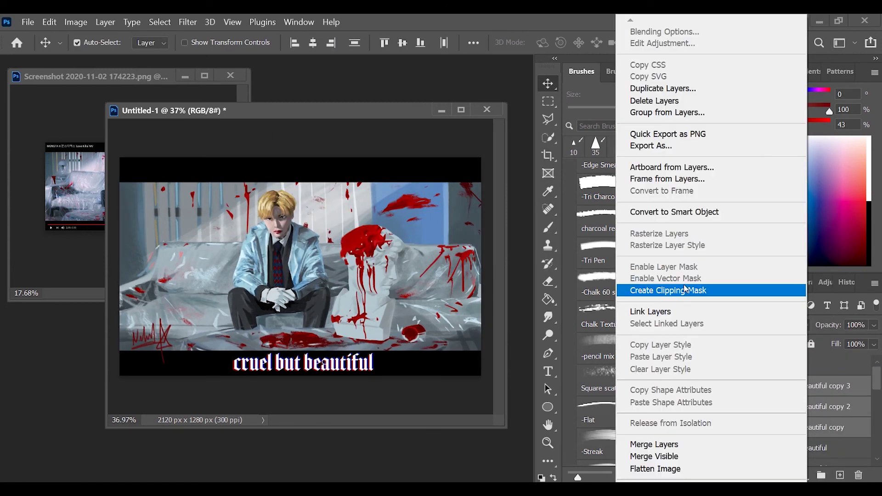
click(686, 290)
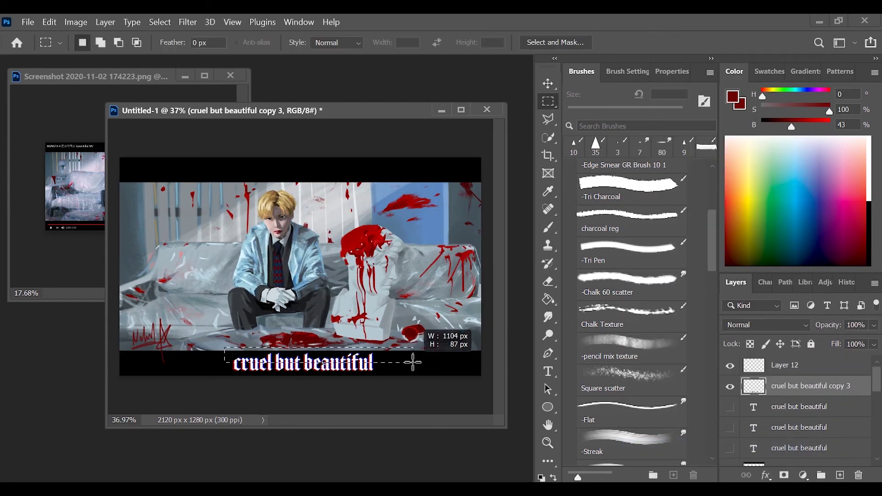